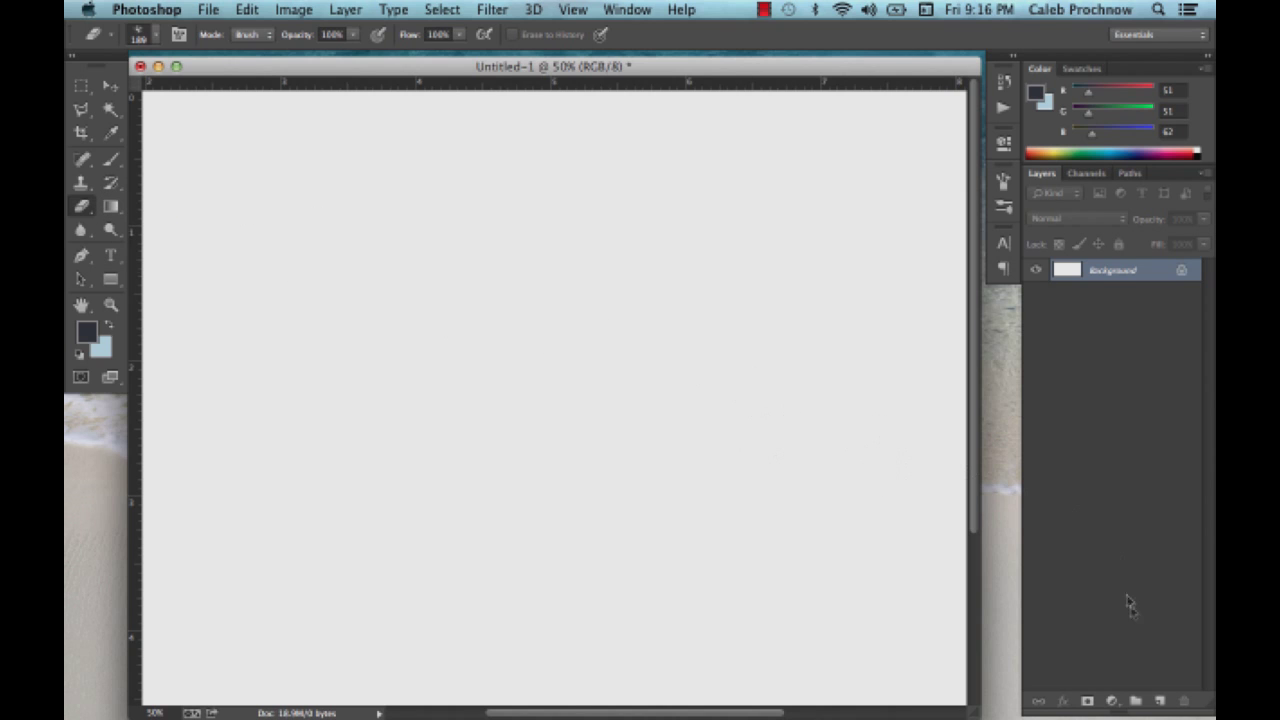
- Add a new layer and make a large rectangular marquee selection covering most of the visible canvas
left_click(1160, 703)
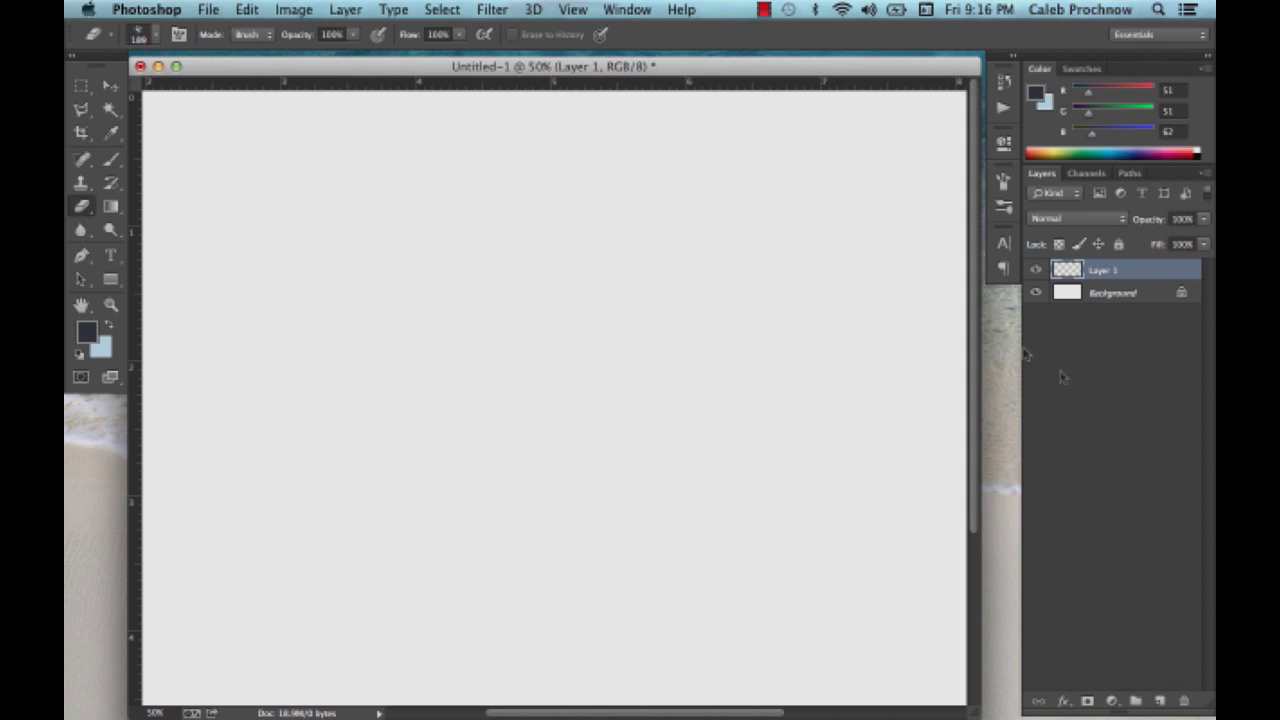
left_click(82, 88)
left_click_drag(223, 130, 878, 606)
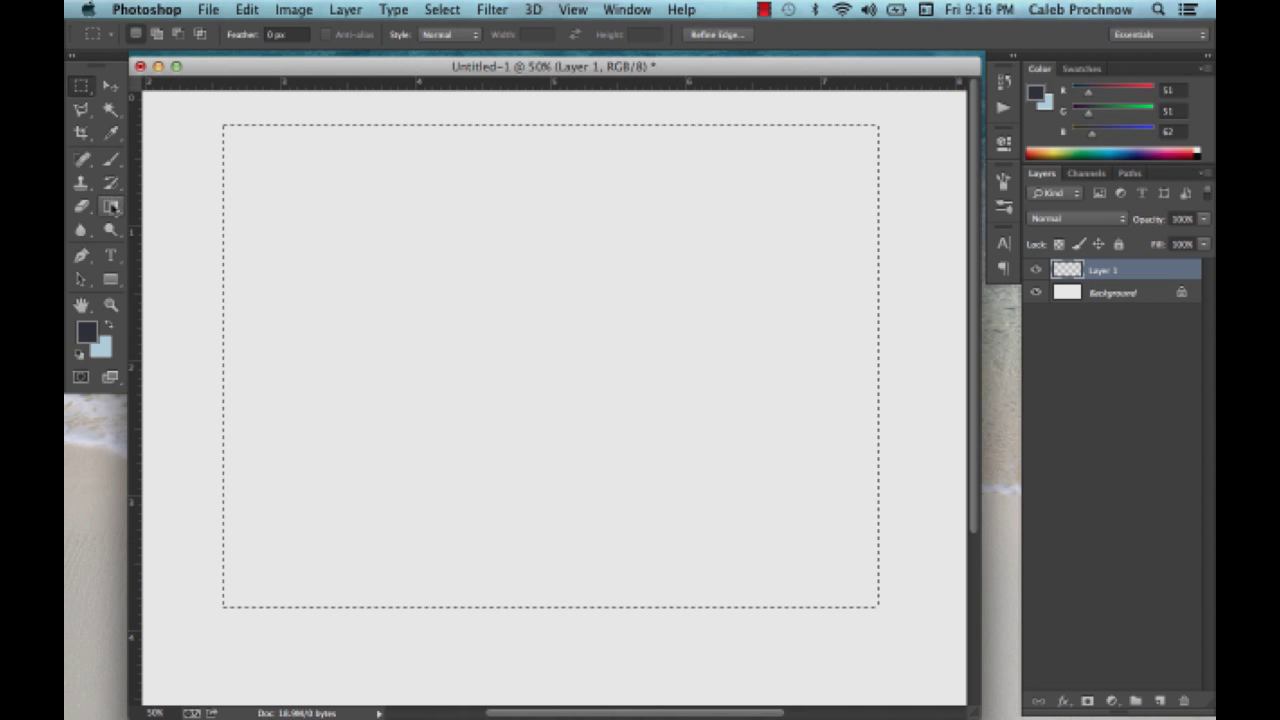
- Fill the selection with a top-to-bottom linear foreground-to-background gradient in the default black and white, and deselect it
left_click(112, 207)
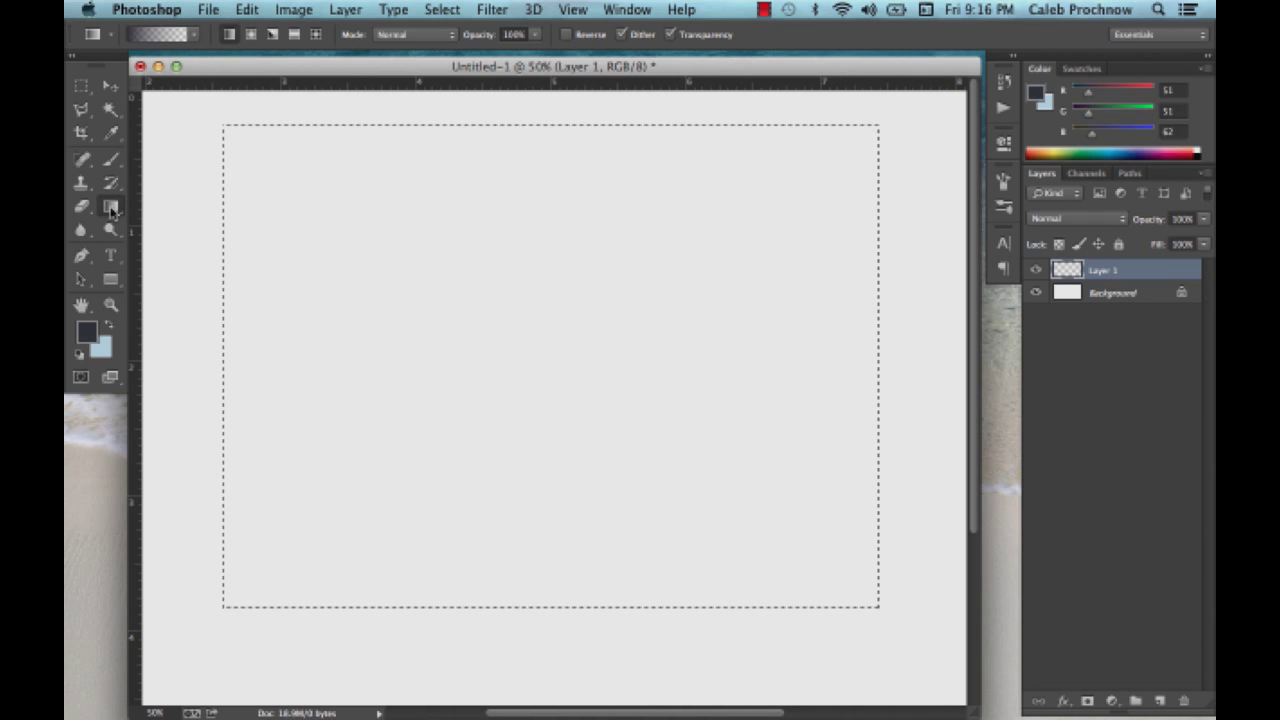
left_click(196, 37)
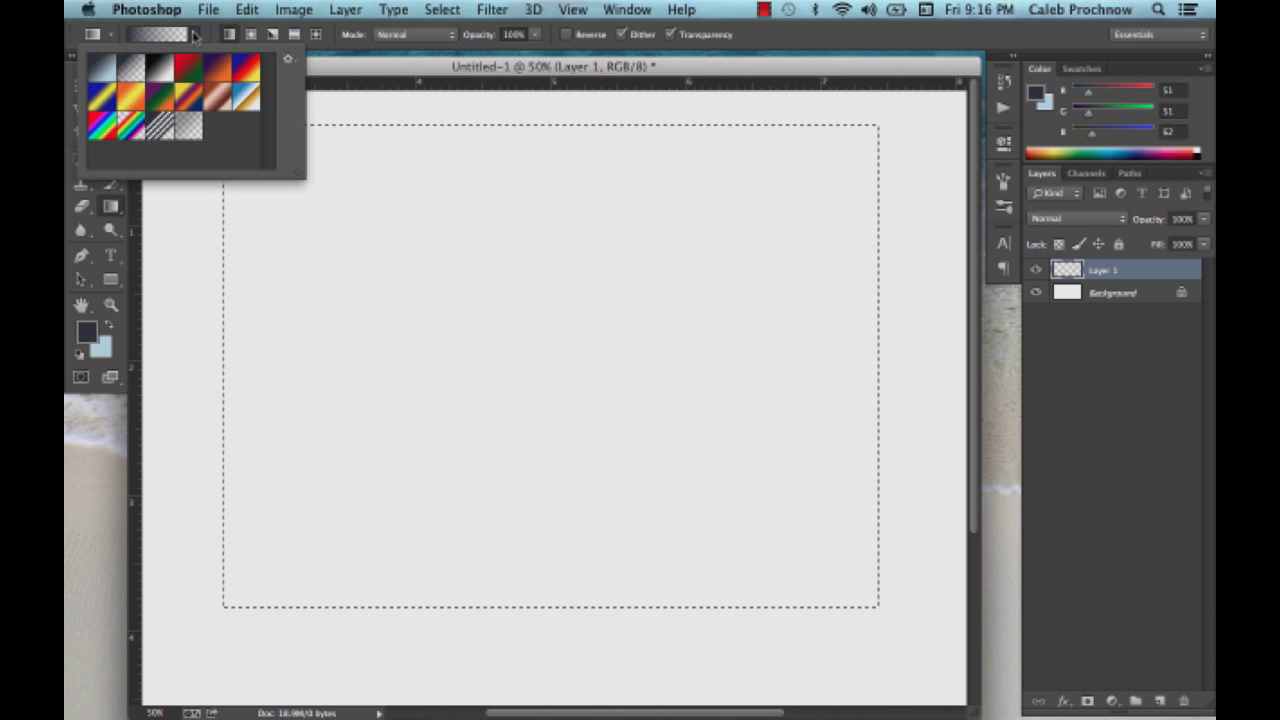
left_click(101, 72)
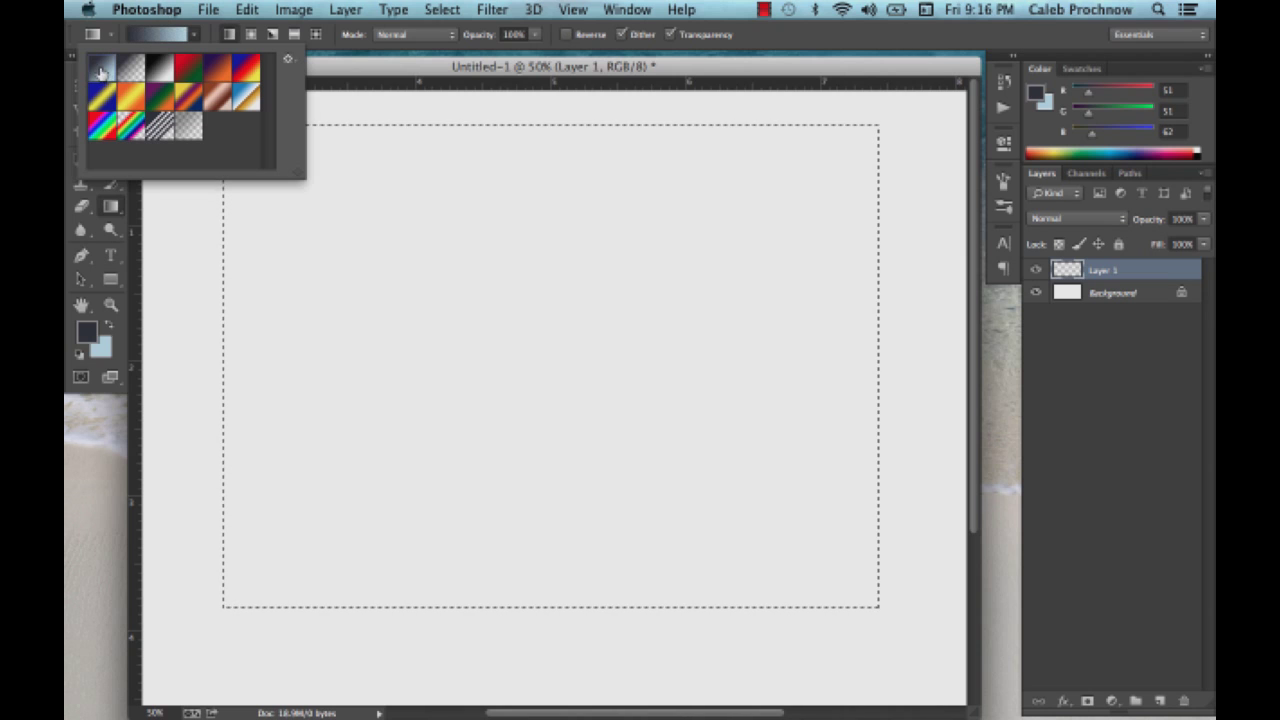
left_click(89, 334)
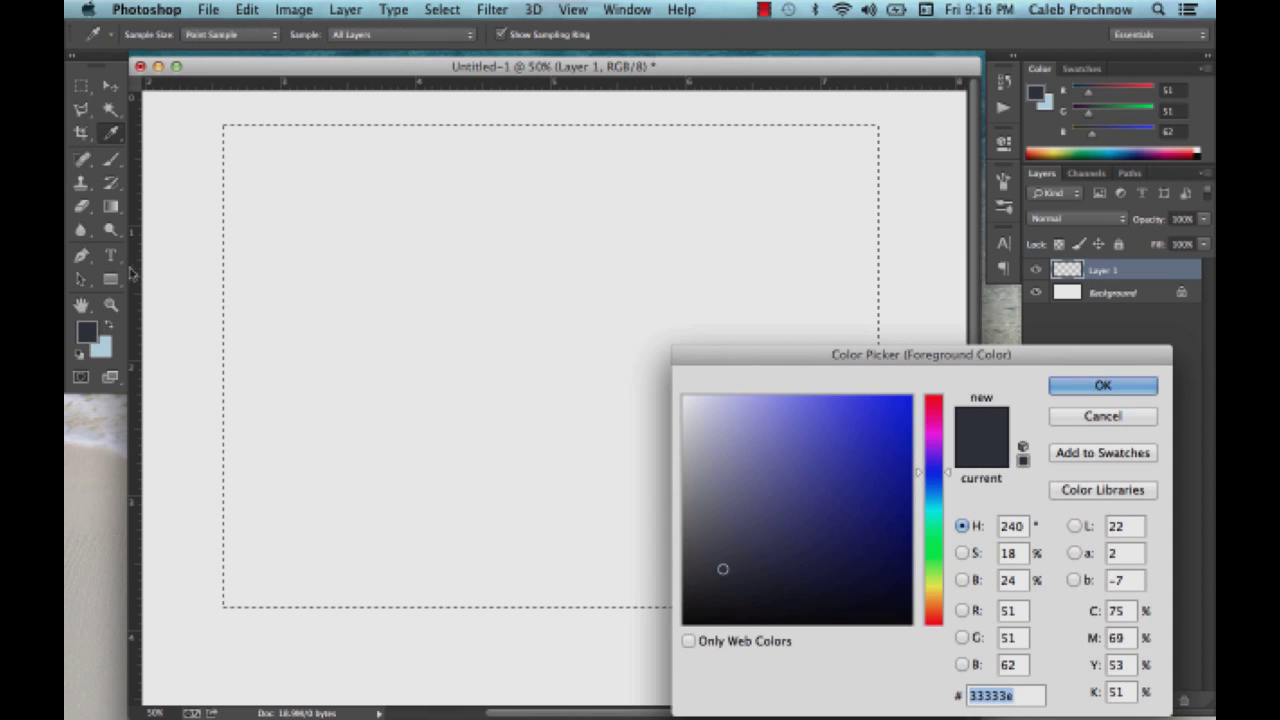
left_click(1066, 414)
key("d")
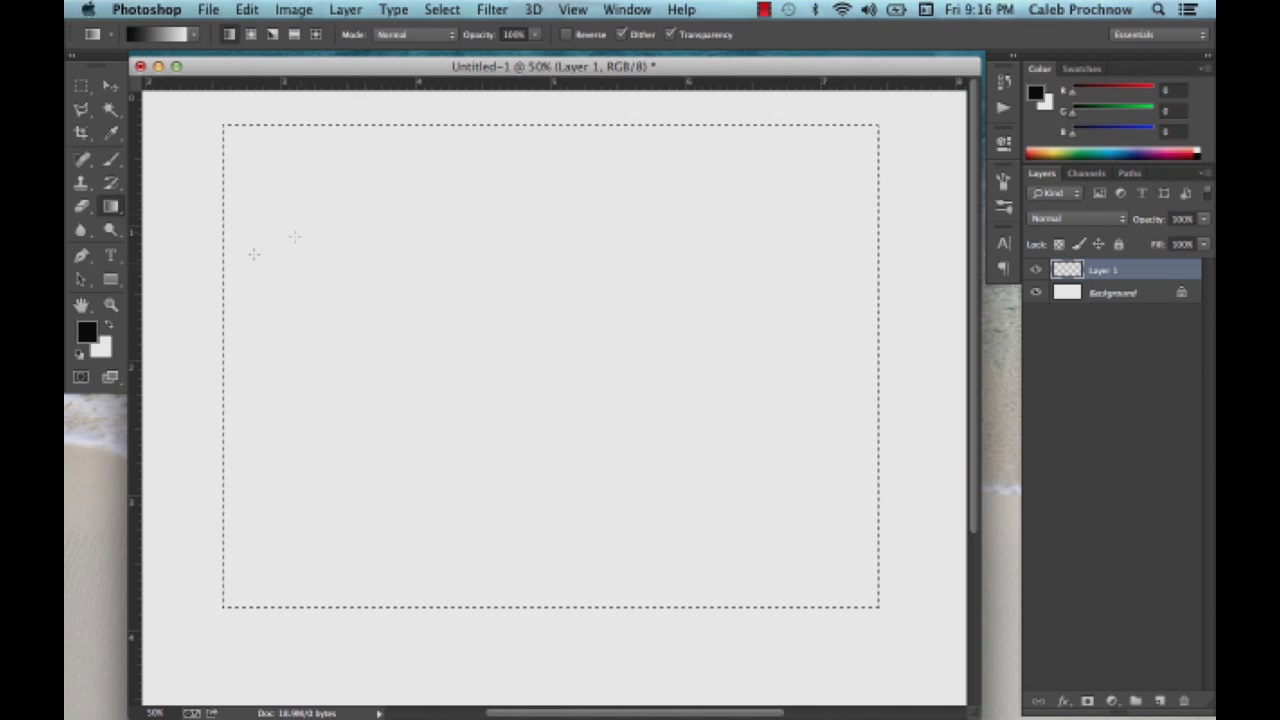
left_click_drag(564, 165, 564, 566)
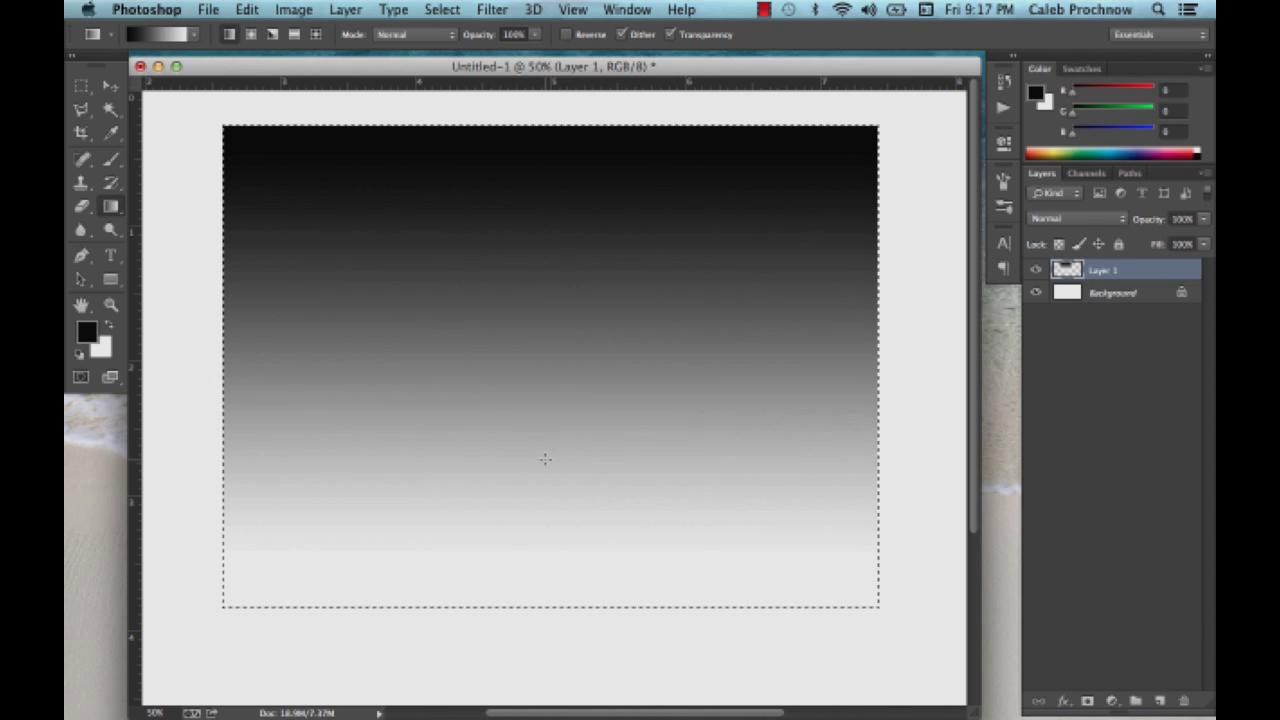
key("super+d")
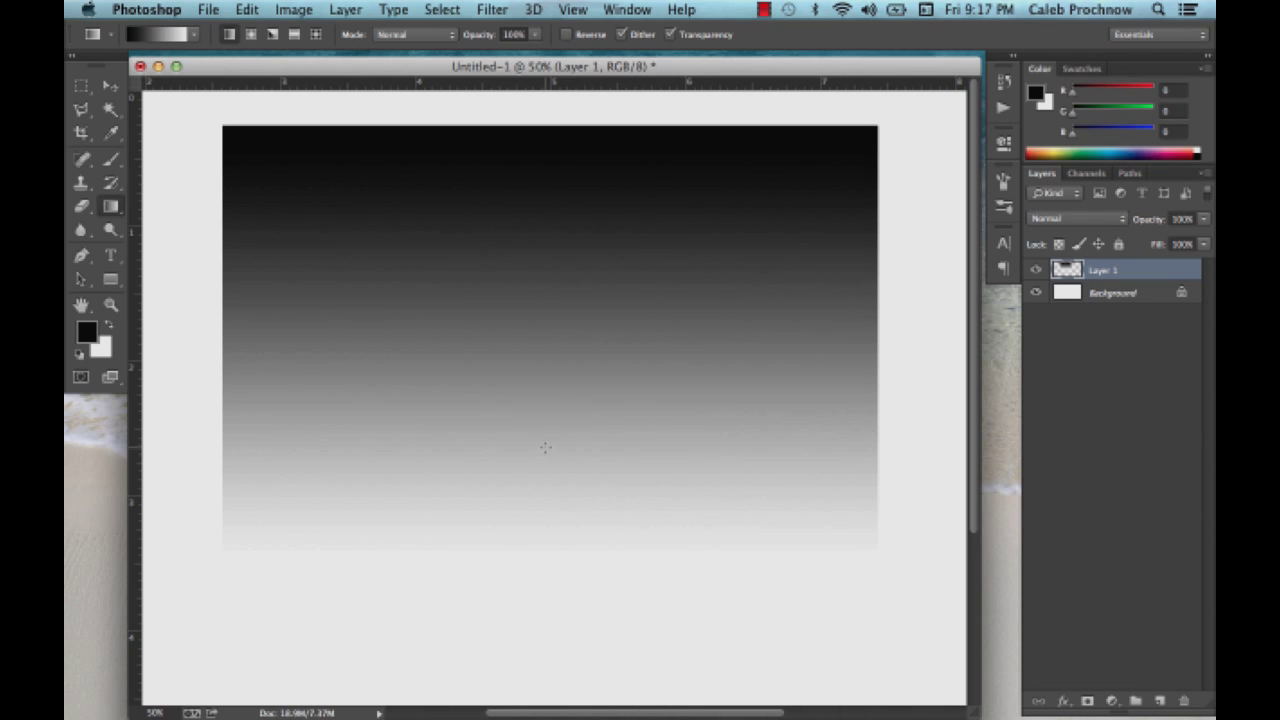
left_click(443, 9)
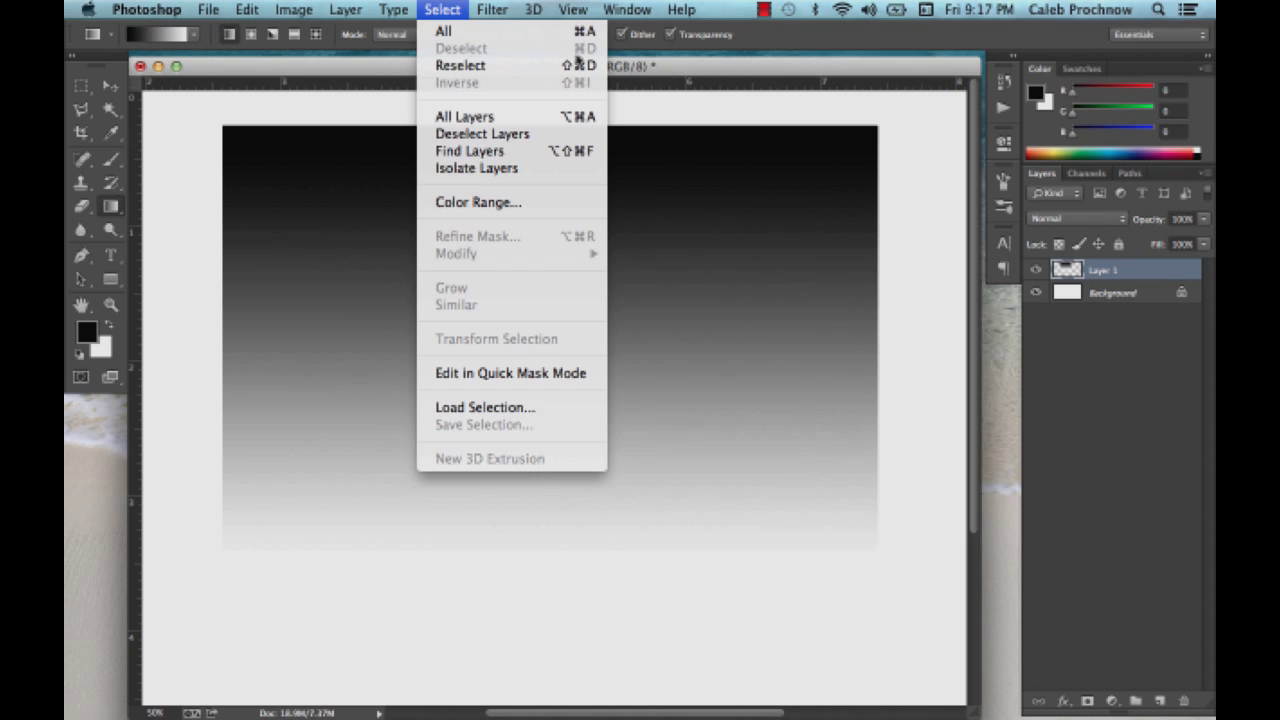
left_click(664, 68)
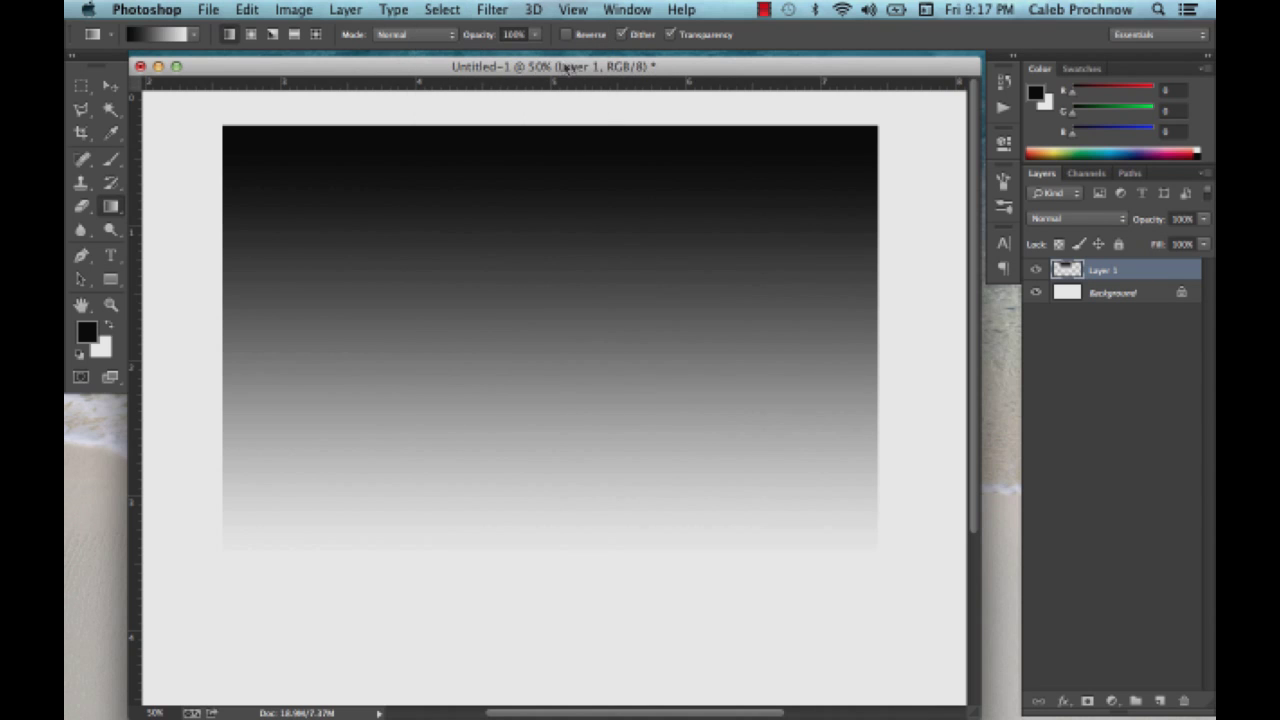
left_click_drag(580, 68, 580, 65)
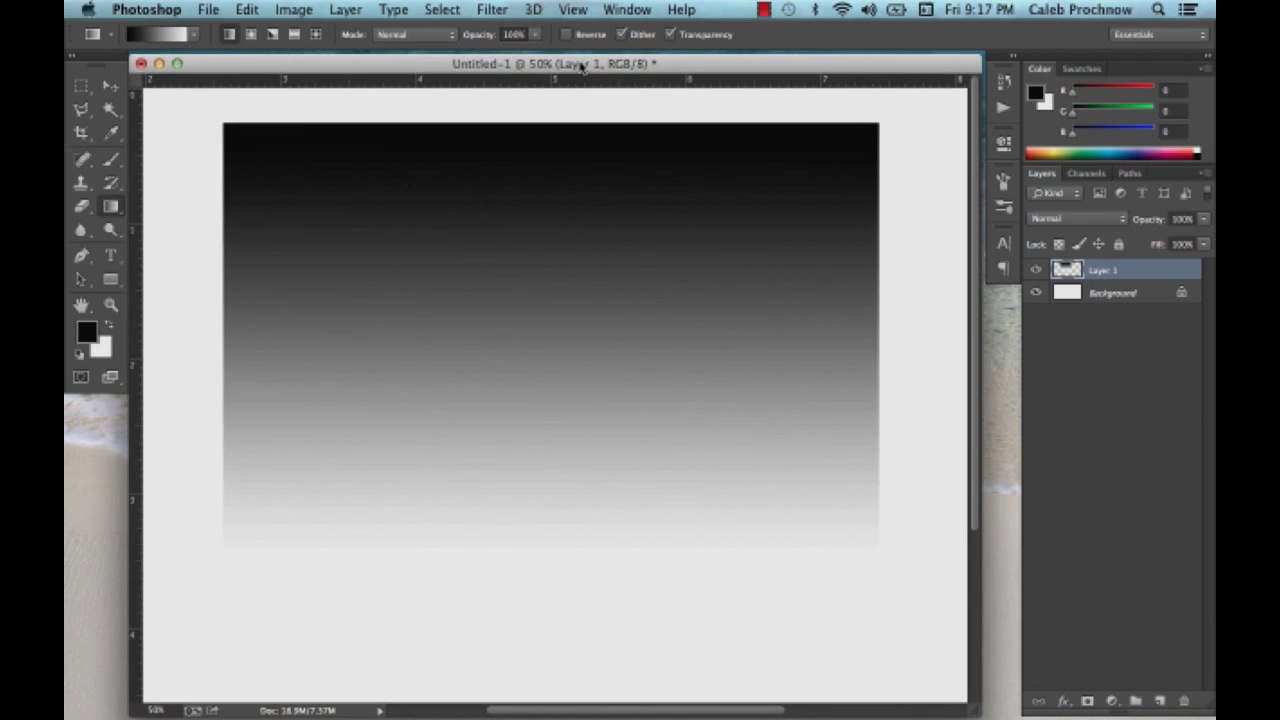
- Convert the image to Grayscale mode, flattening the layers and discarding the color information
left_click(294, 10)
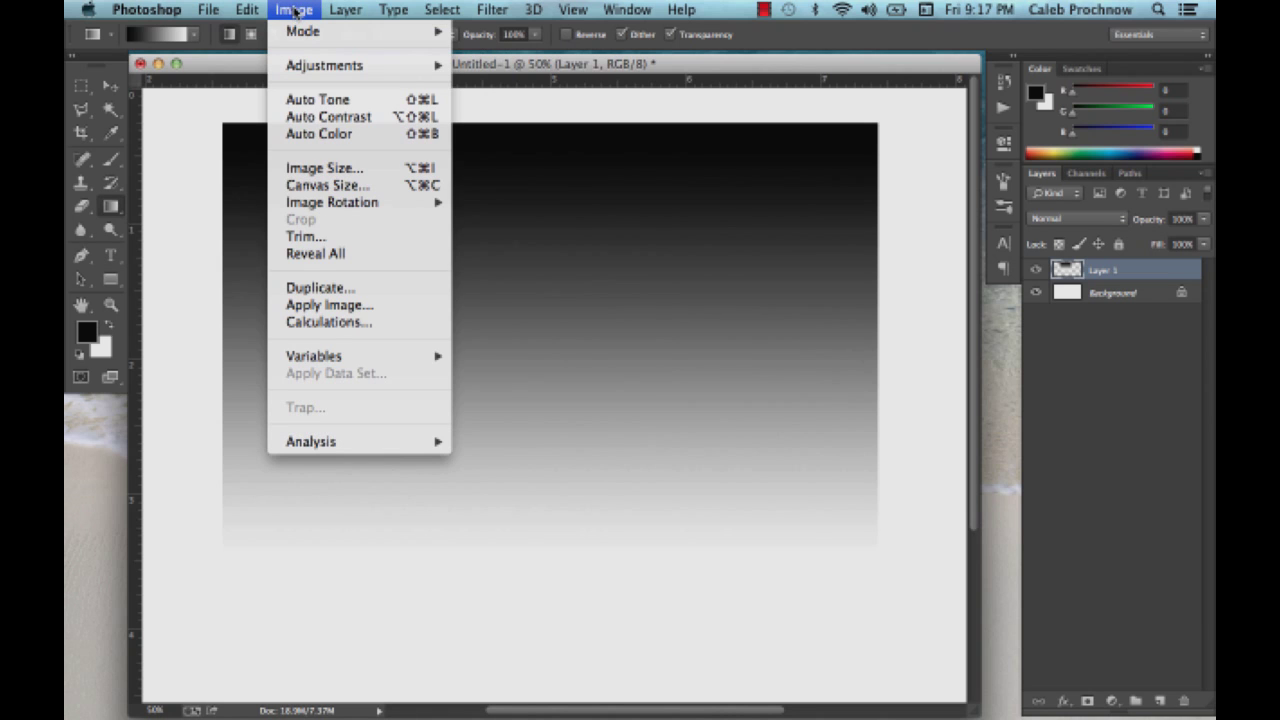
mouse_move(298, 33)
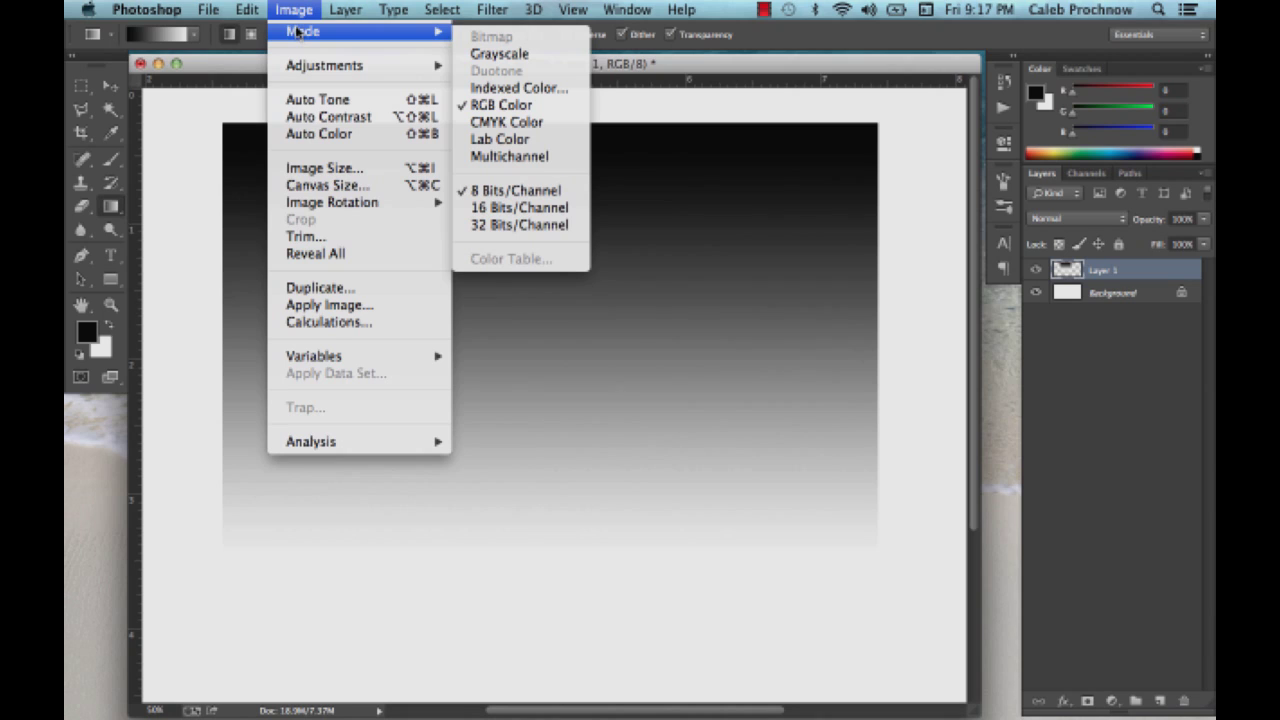
left_click(495, 56)
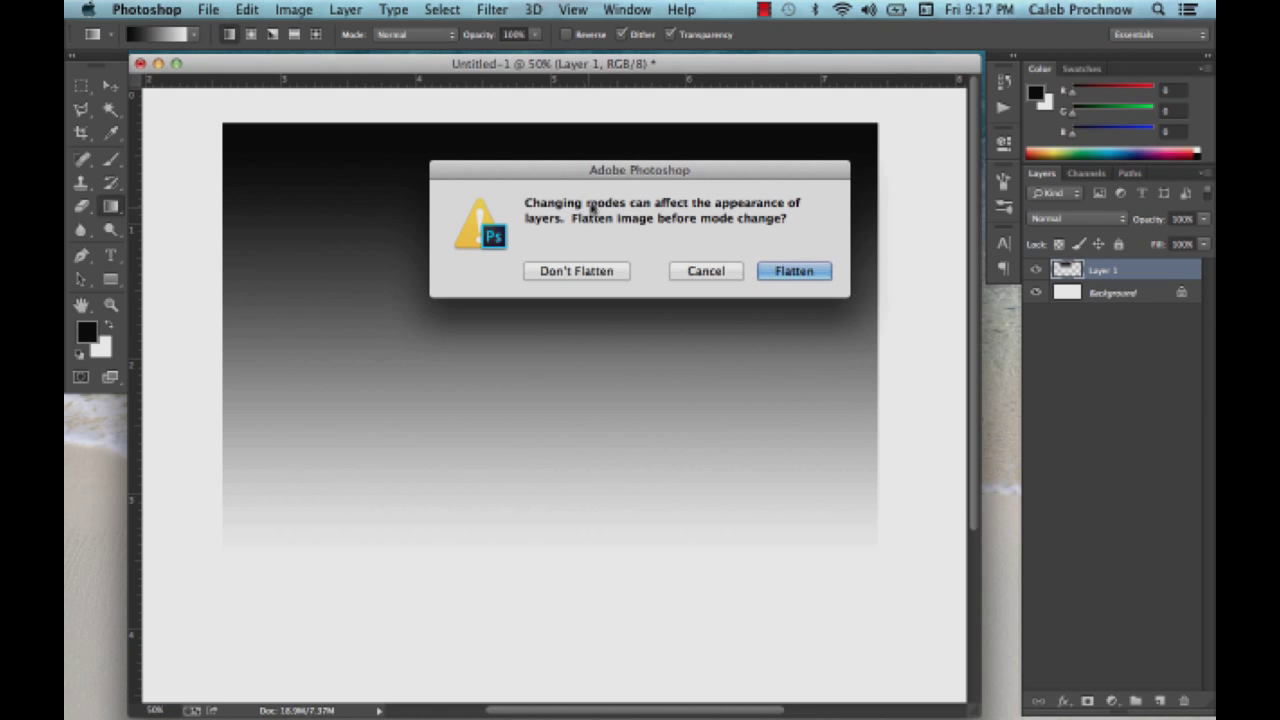
left_click(821, 273)
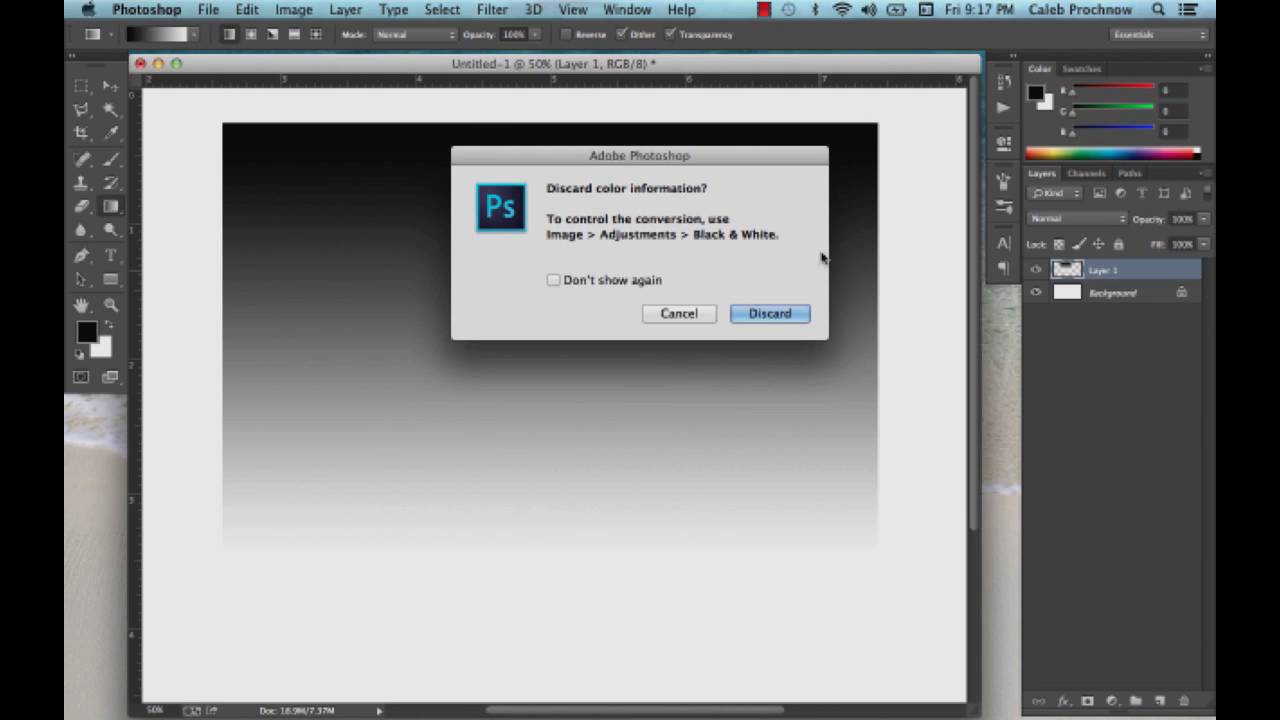
left_click(772, 313)
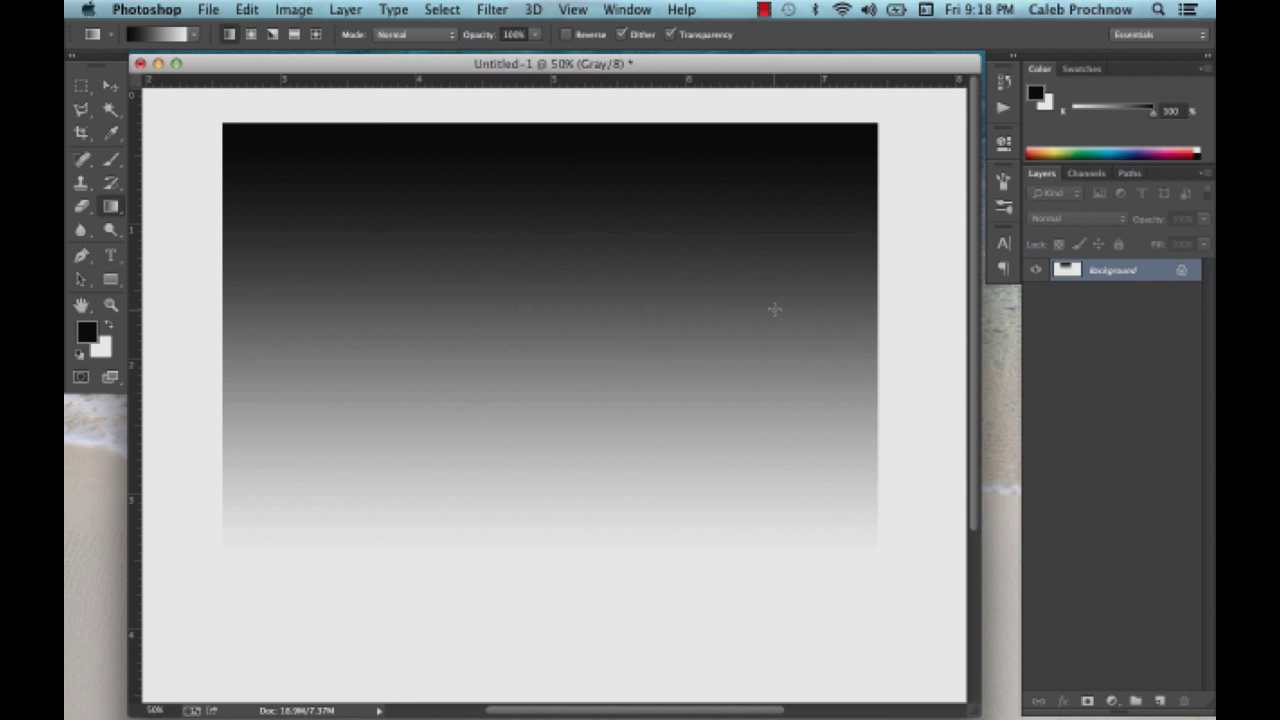
- Convert the grayscale image to Bitmap mode at 300 pixels/inch output using the Halftone Screen method
left_click(291, 10)
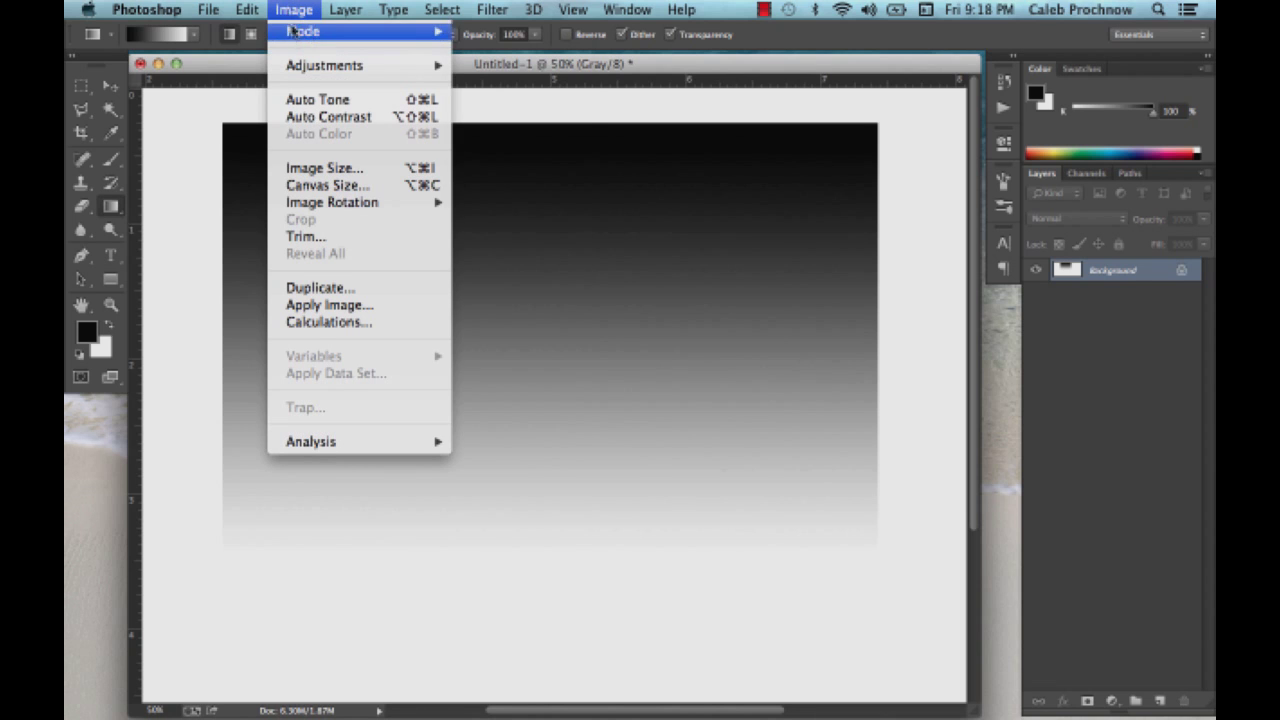
mouse_move(436, 33)
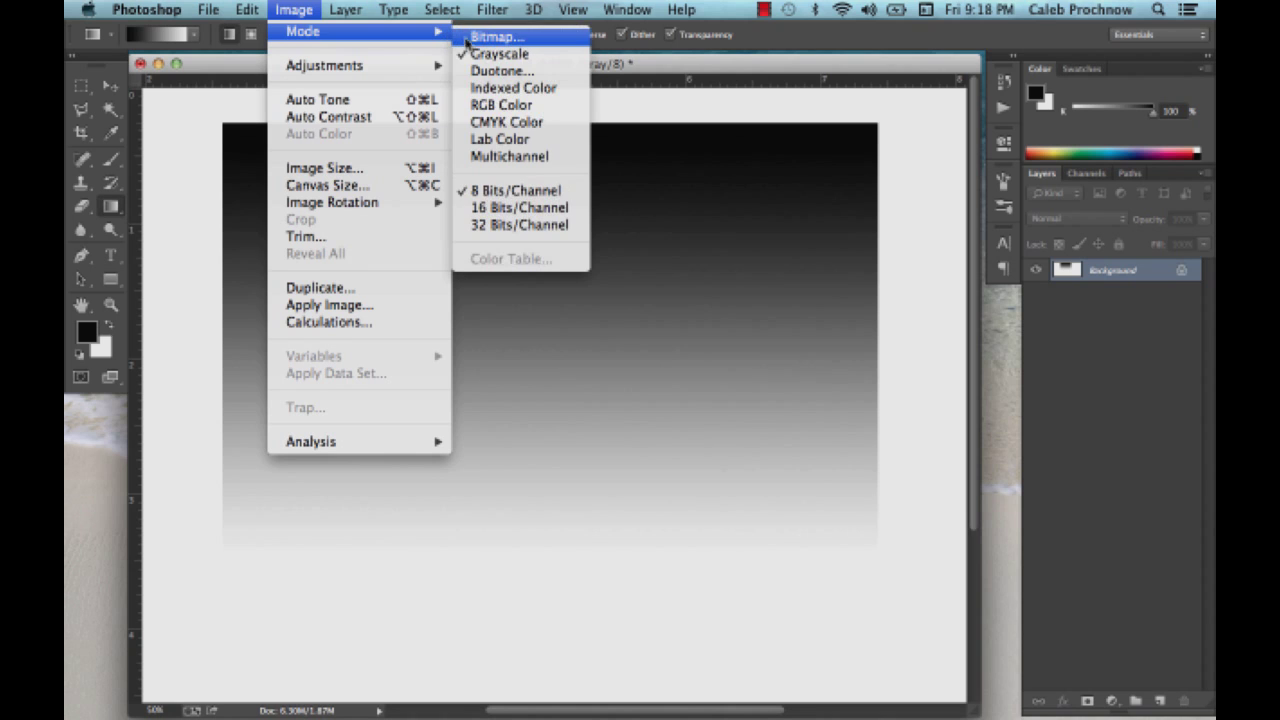
left_click(478, 38)
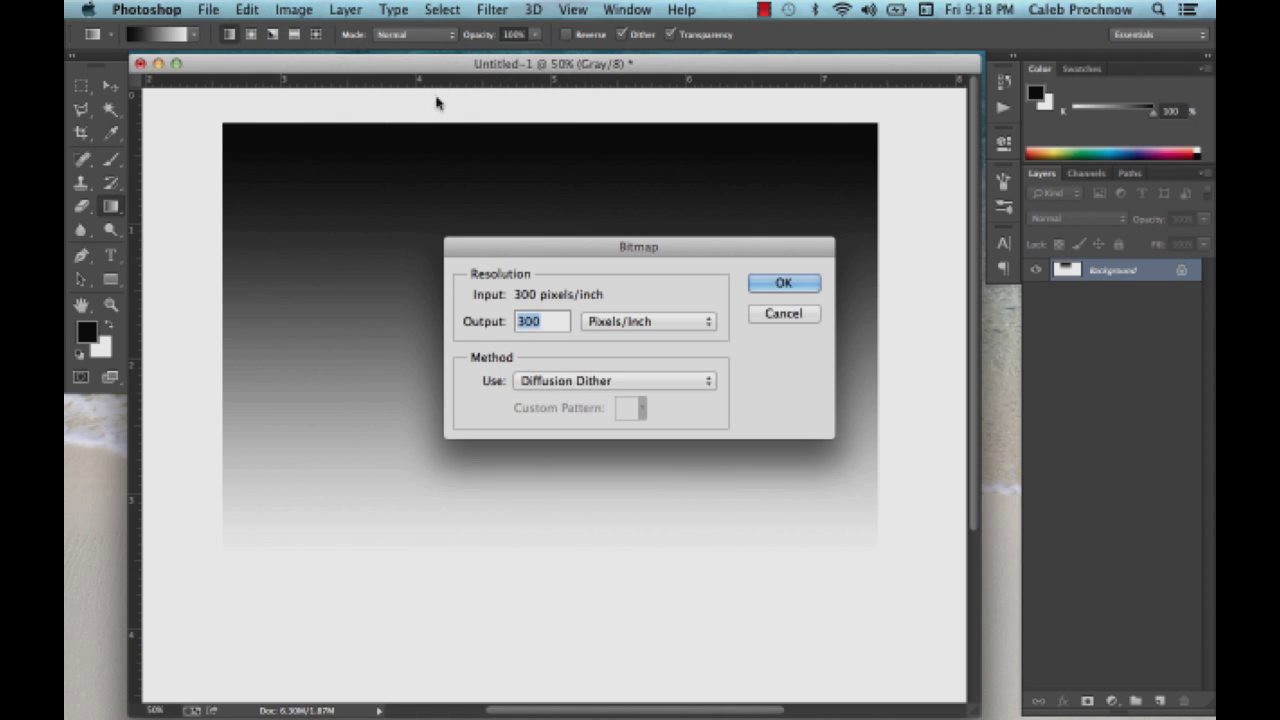
left_click_drag(507, 252, 609, 225)
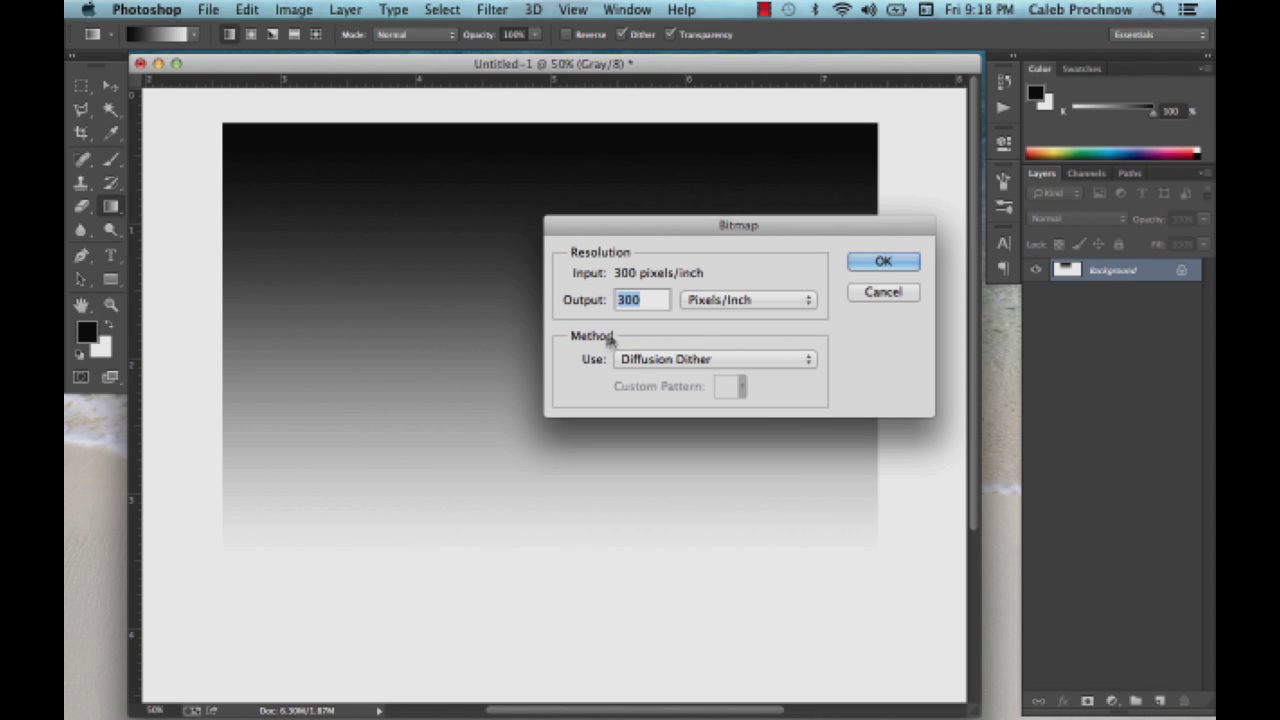
left_click(808, 360)
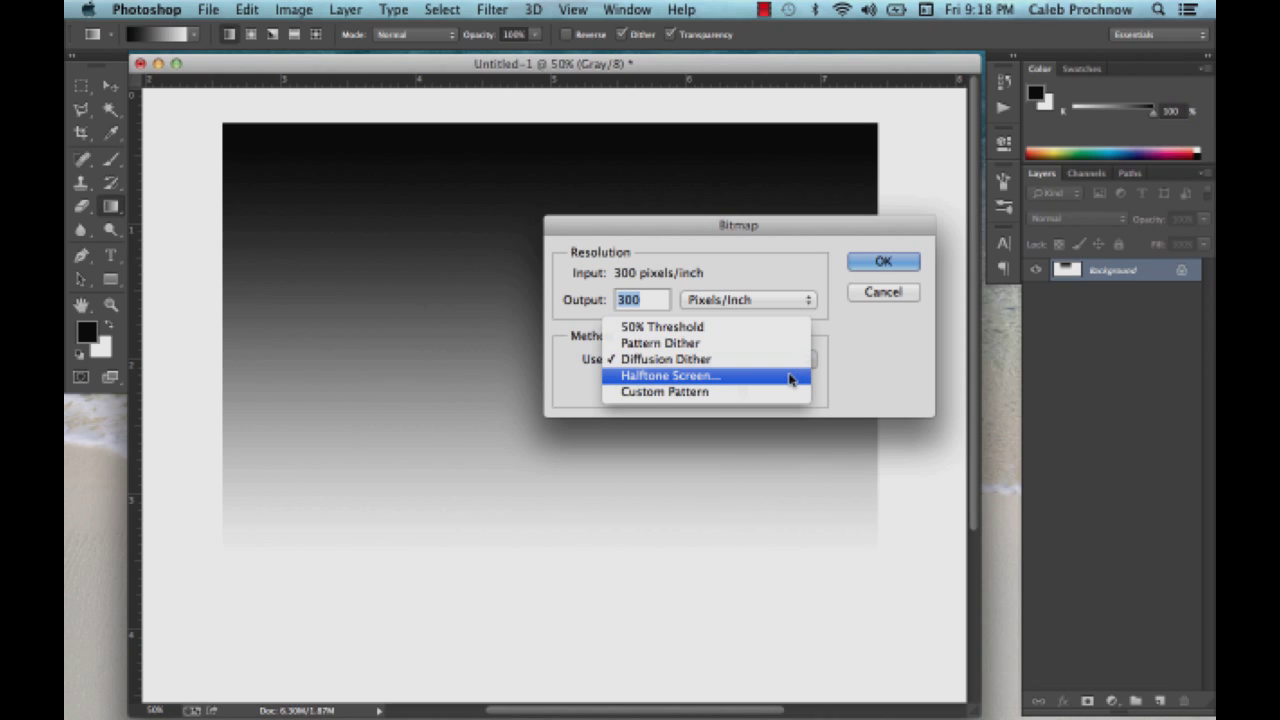
left_click(790, 379)
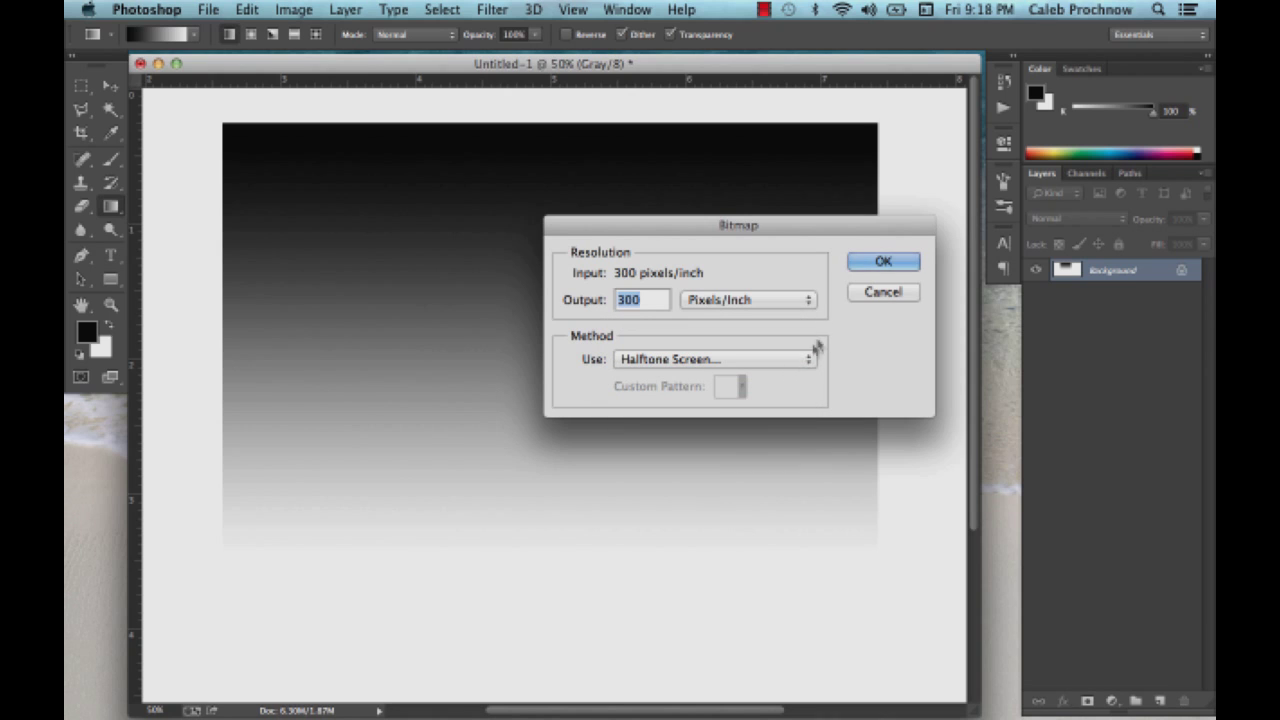
left_click(884, 262)
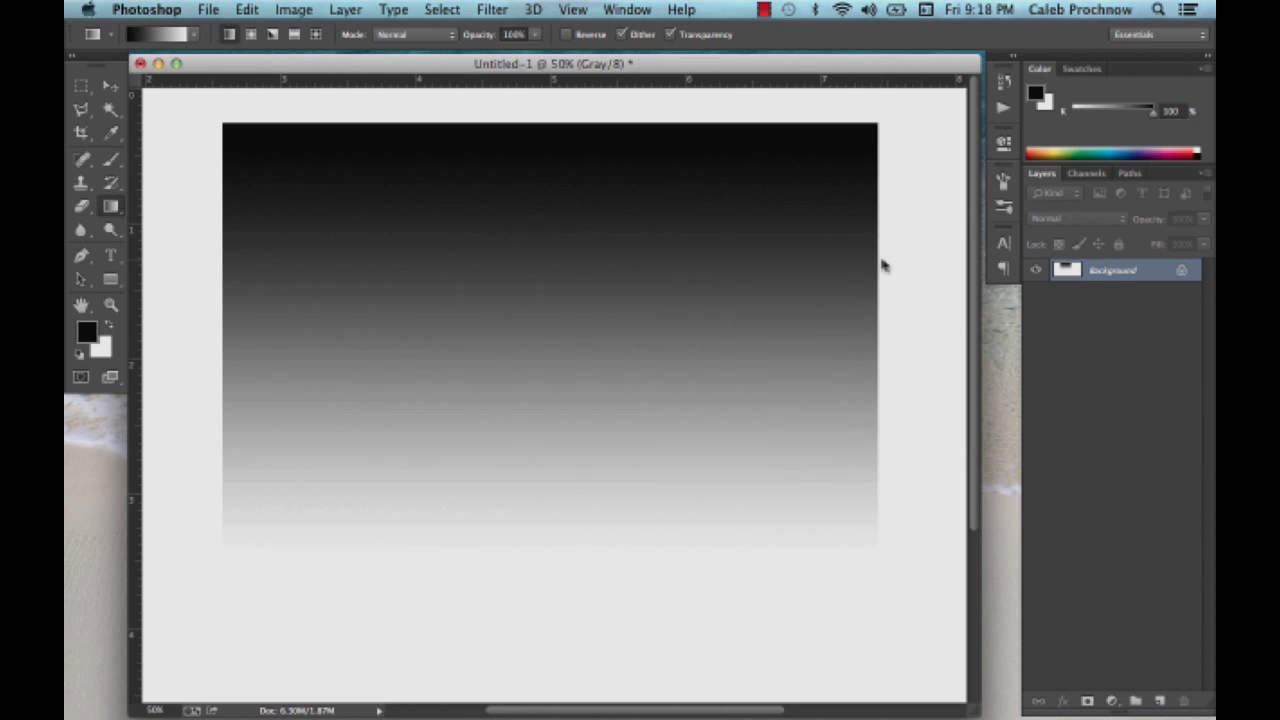
- Set the halftone screen to a Round shape with a frequency of 25 lines/inch and apply it
left_click_drag(809, 266, 820, 258)
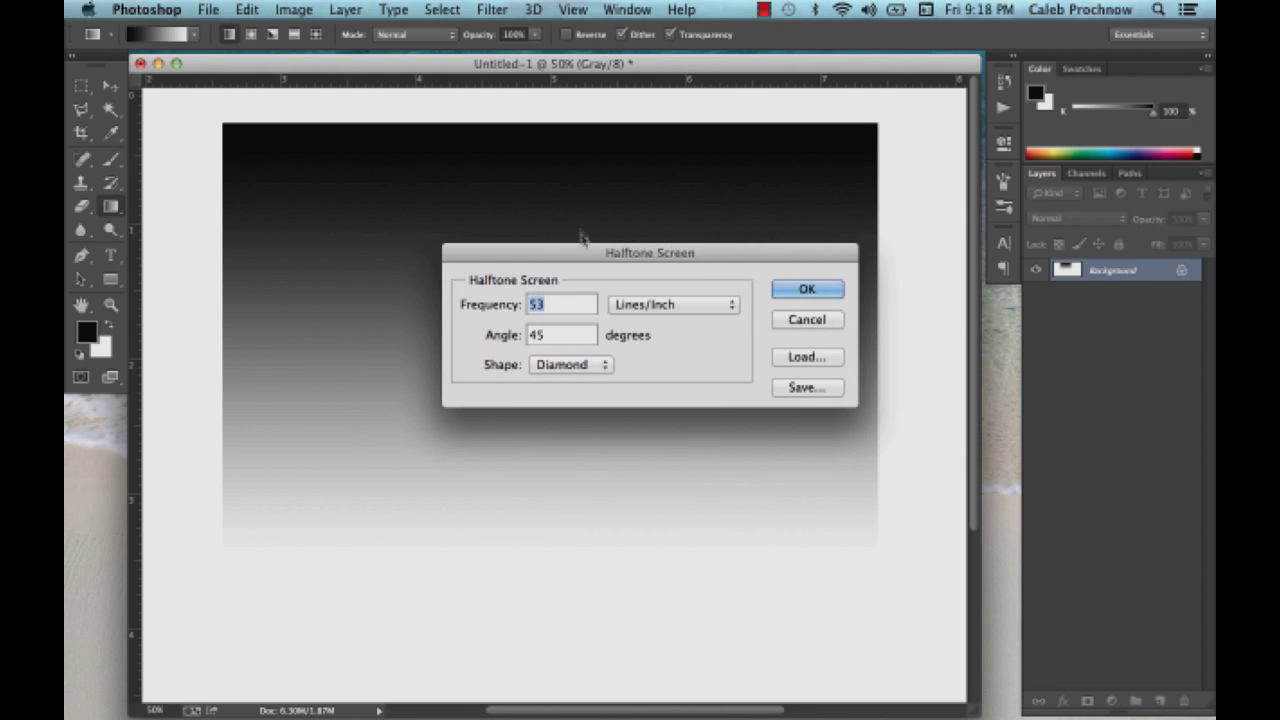
left_click_drag(597, 253, 601, 250)
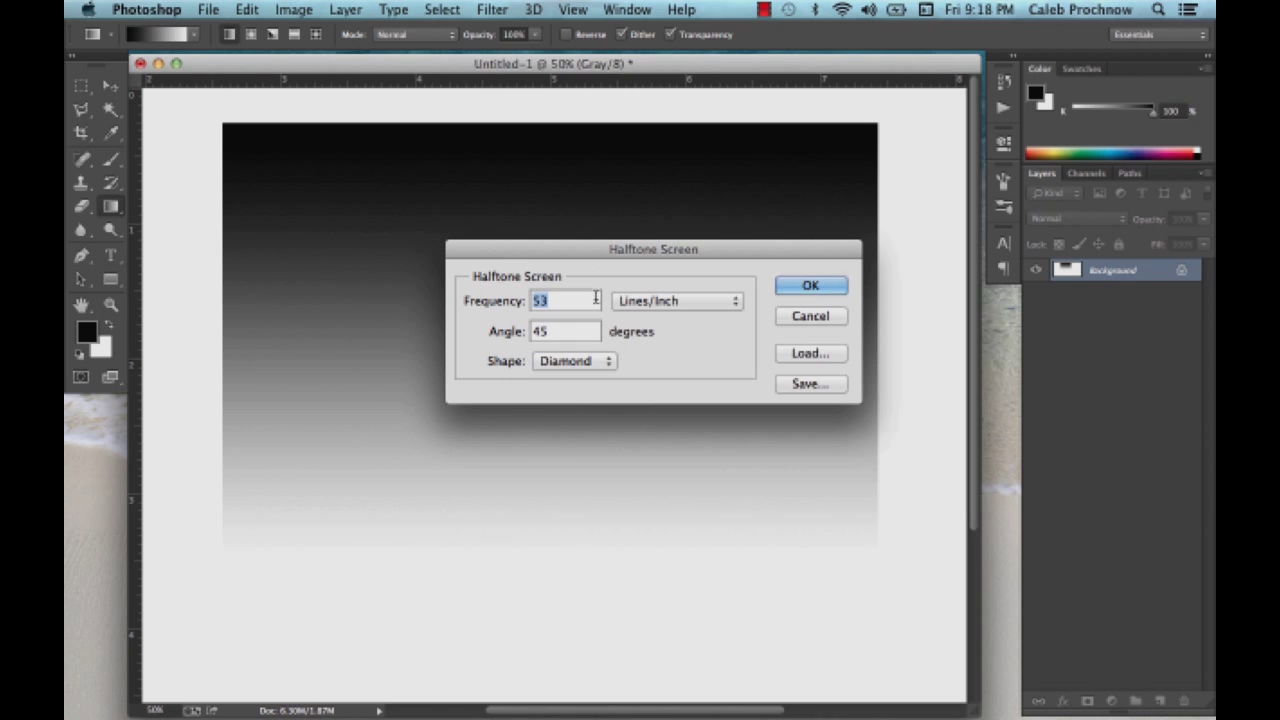
left_click(604, 362)
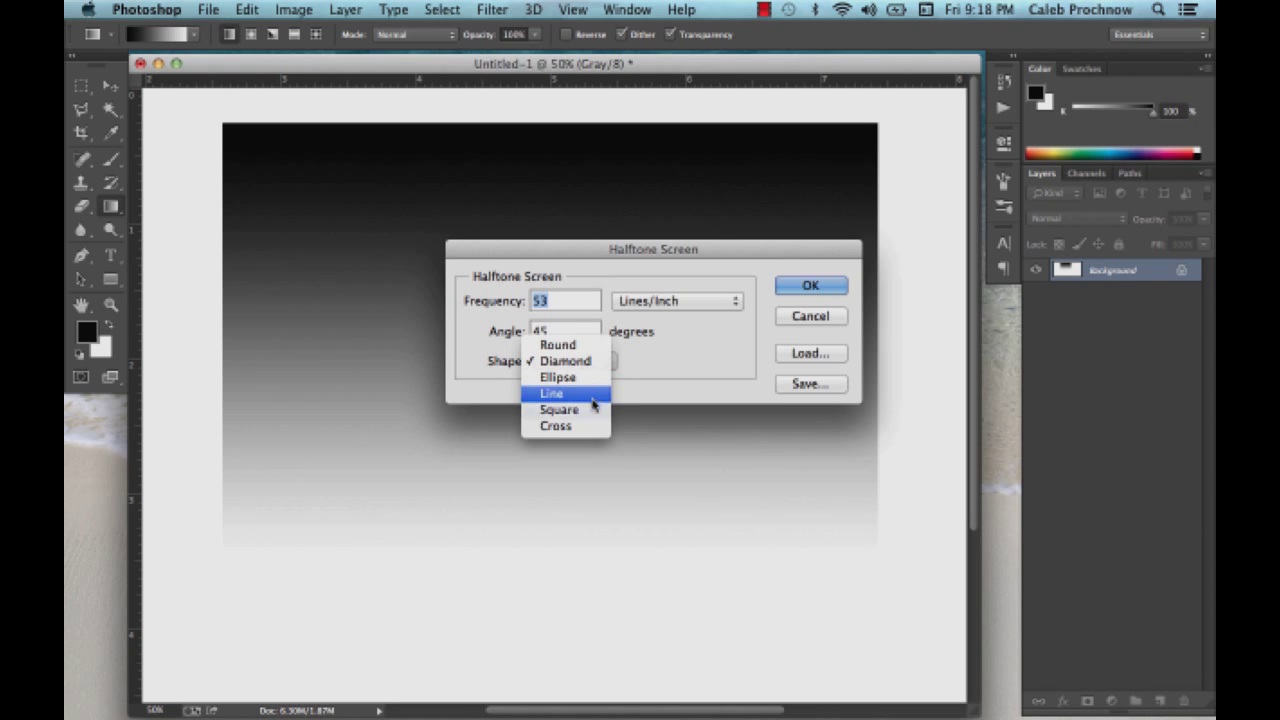
left_click(572, 346)
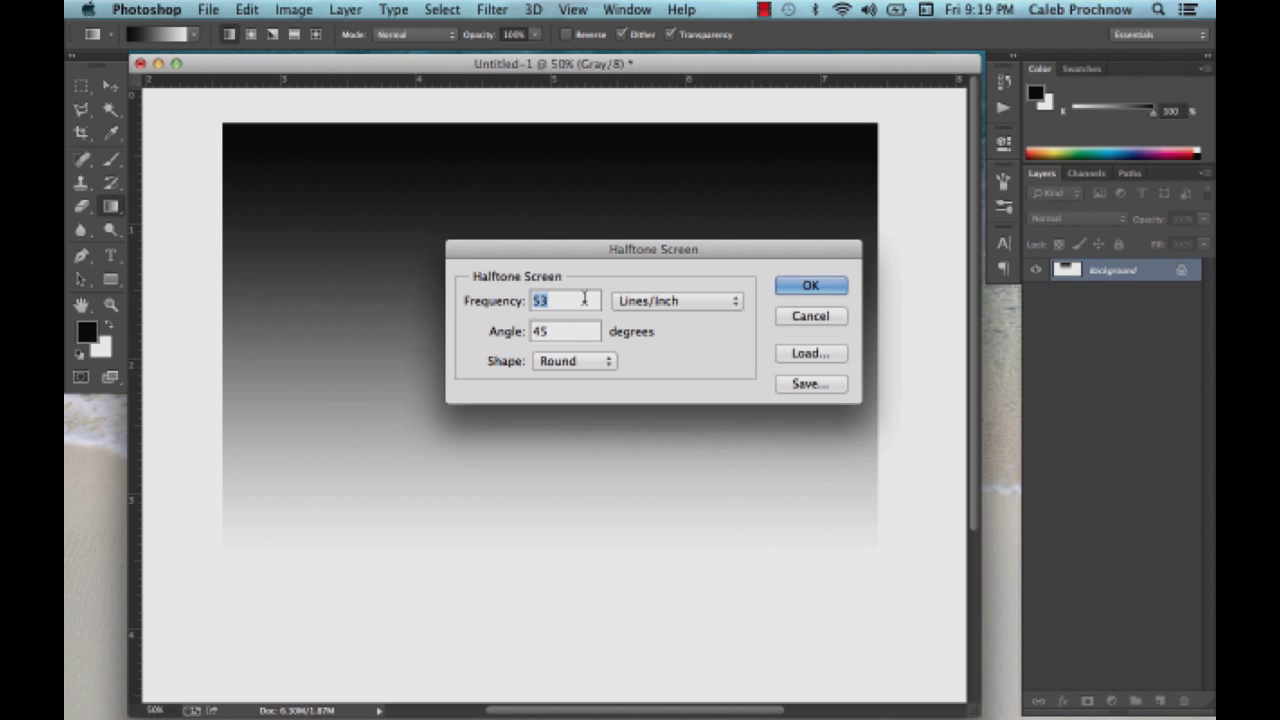
type("25")
left_click(810, 285)
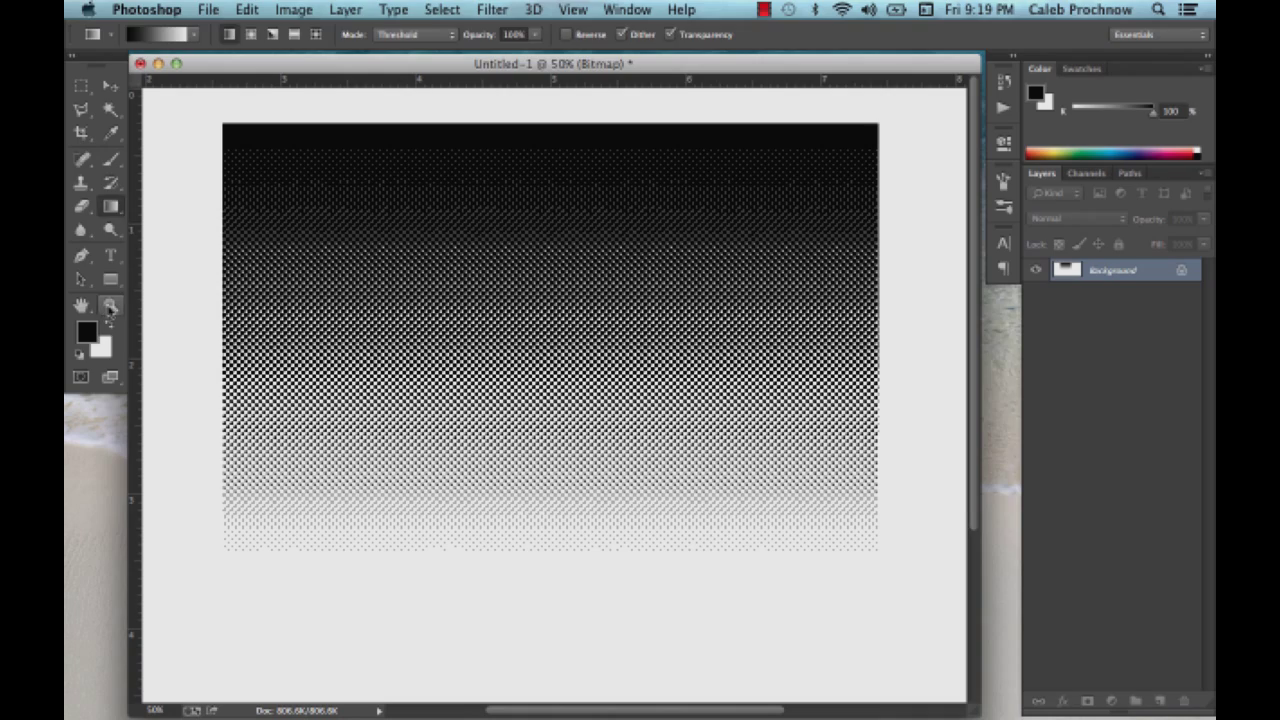
- Examine the halftone dots up close and across the whole gradient rectangle
left_click(110, 304)
left_click_drag(455, 305, 457, 307)
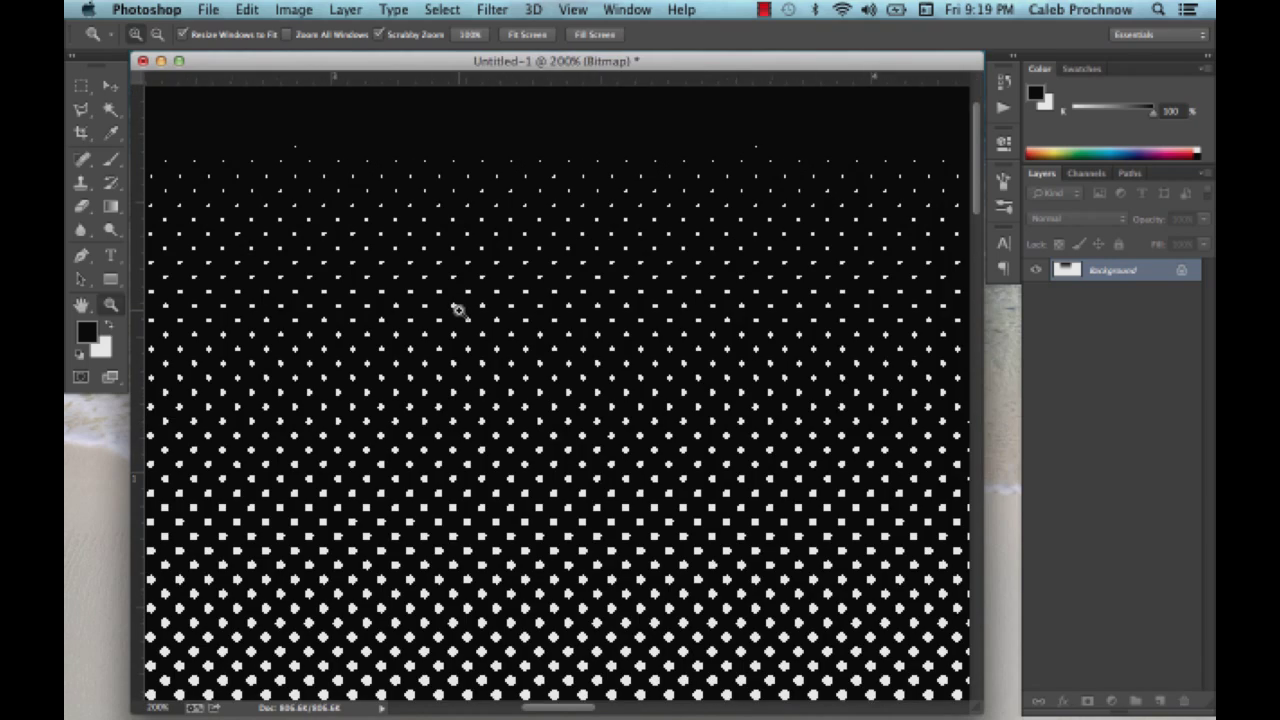
left_click(458, 308, "alt")
left_click(470, 310, "alt")
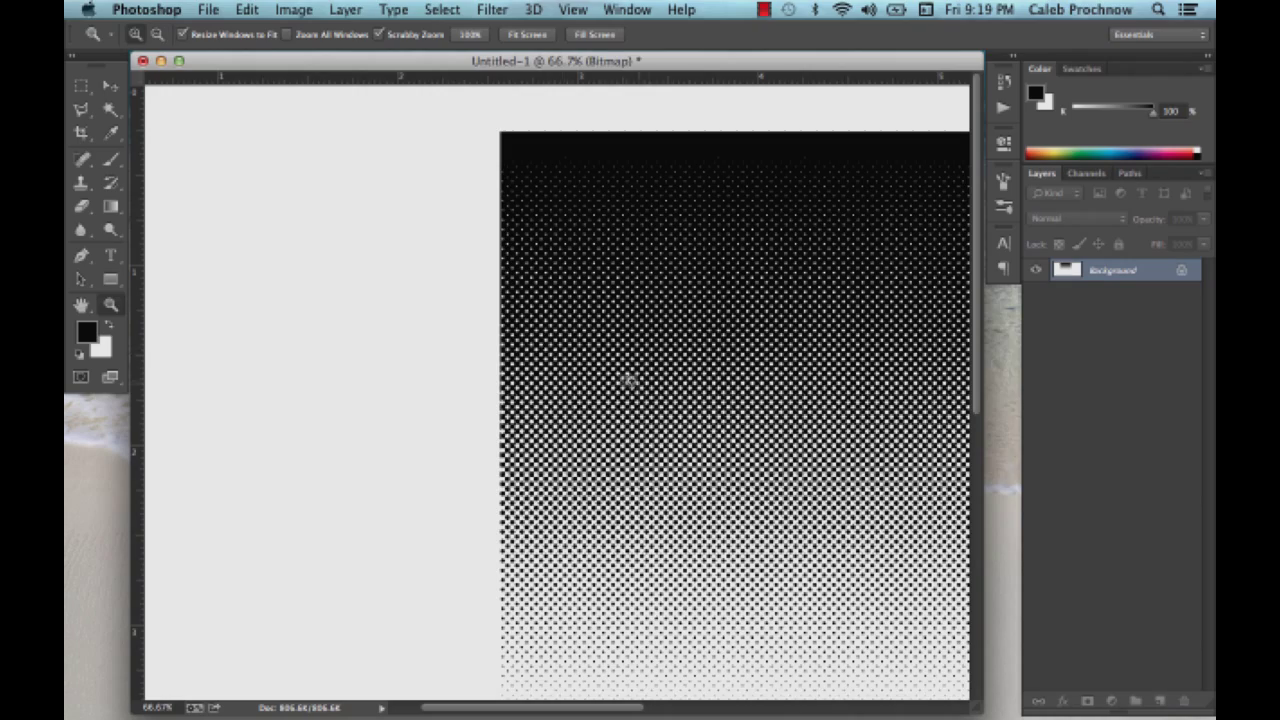
left_click_drag(660, 380, 297, 337)
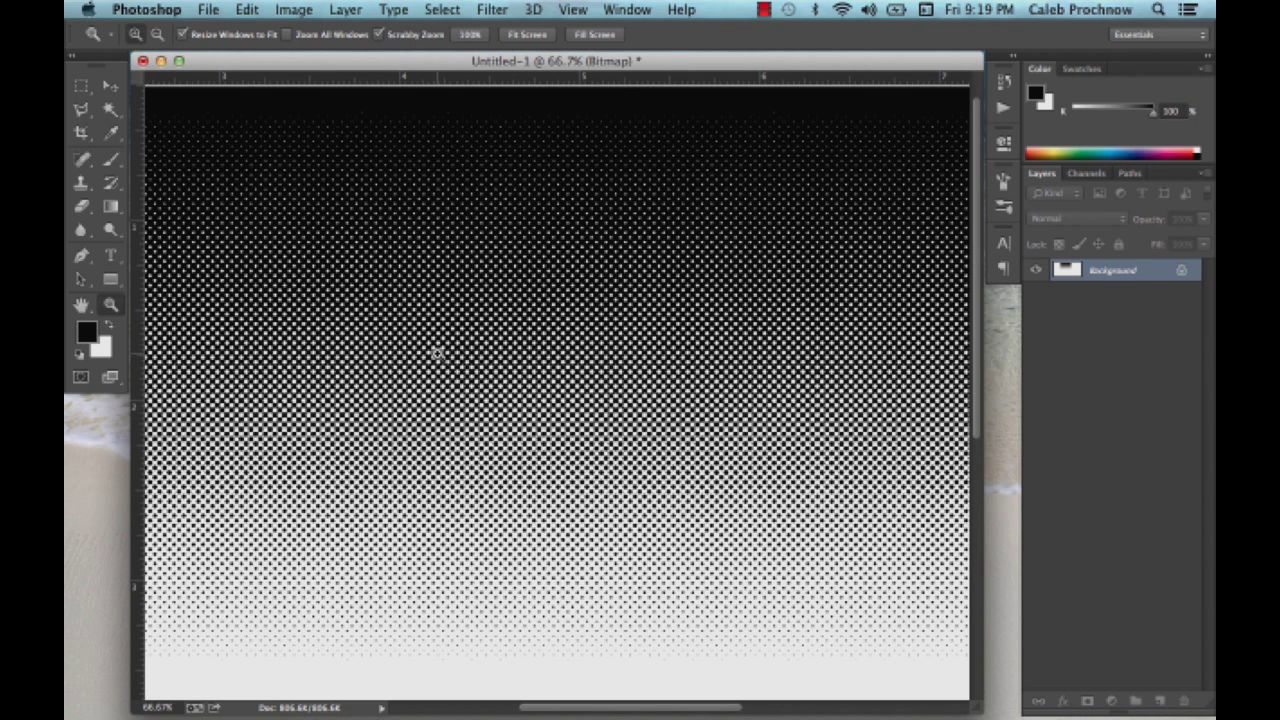
key("alt")
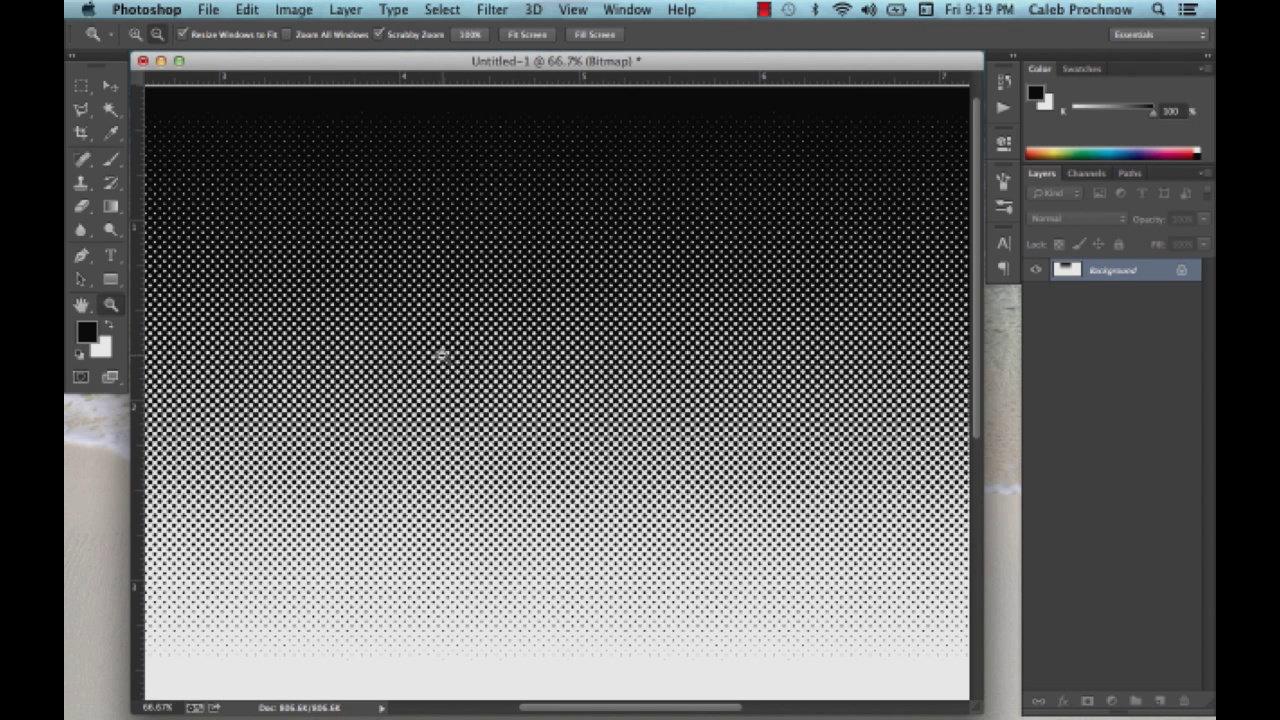
left_click(442, 355, "alt")
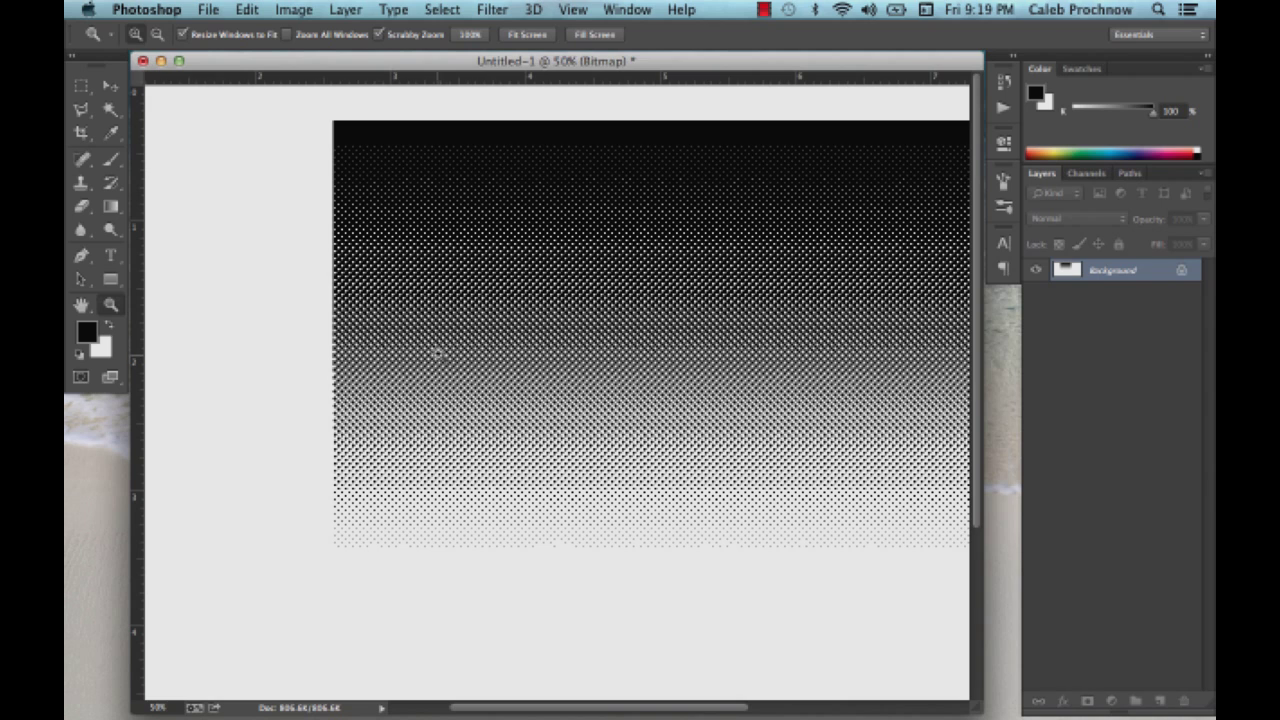
left_click_drag(513, 330, 440, 337)
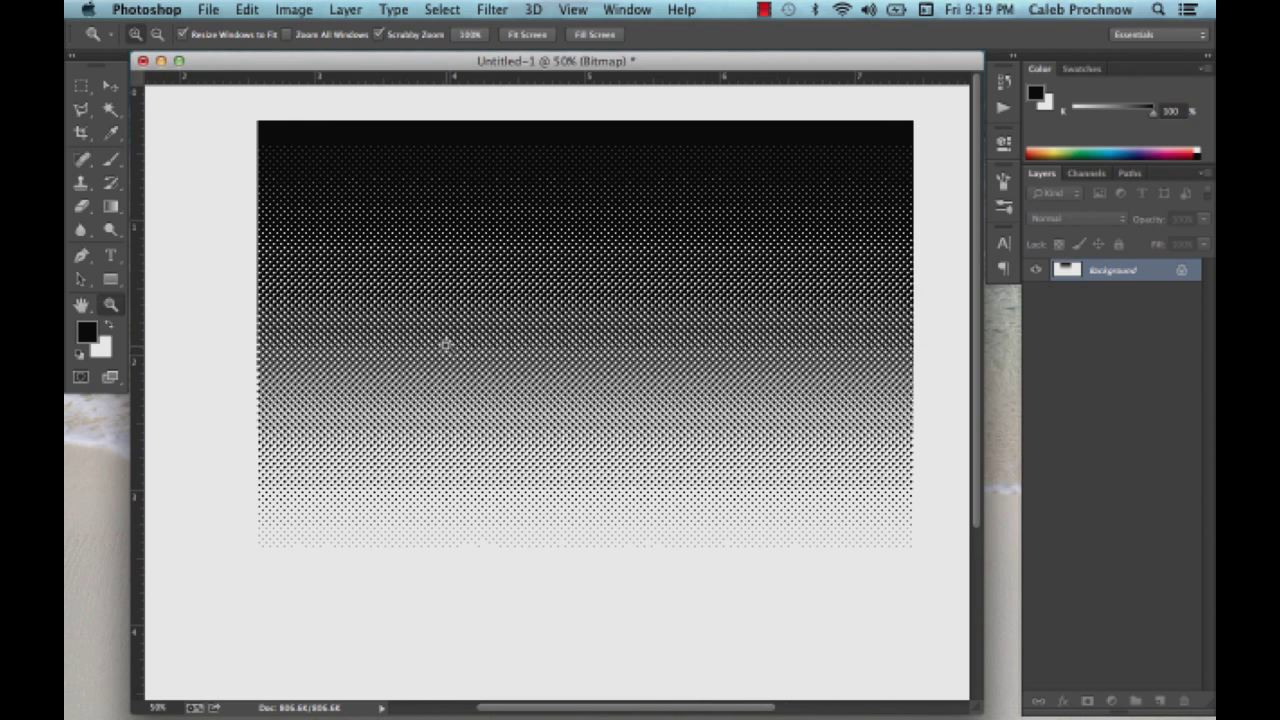
- Undo the Bitmap conversion and step back in the history to the Deselect state, before the Grayscale conversion
key("super+z")
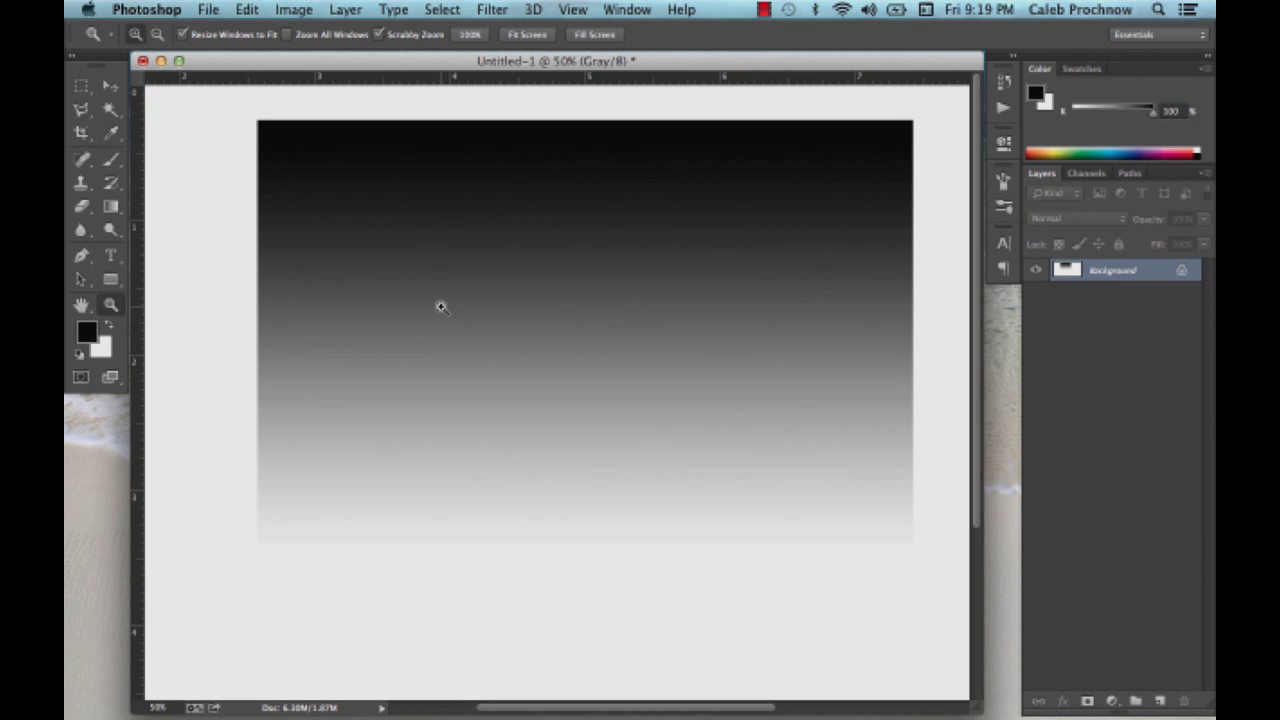
left_click(1004, 86)
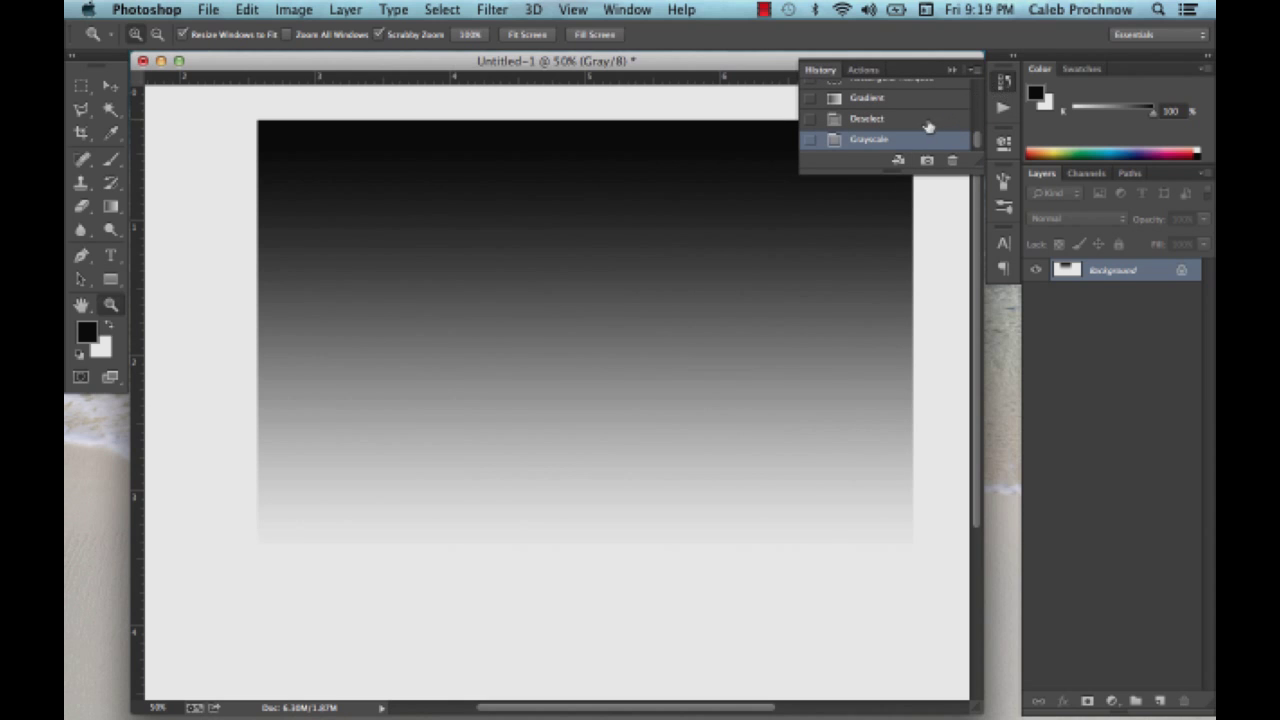
left_click(926, 119)
left_click(926, 100)
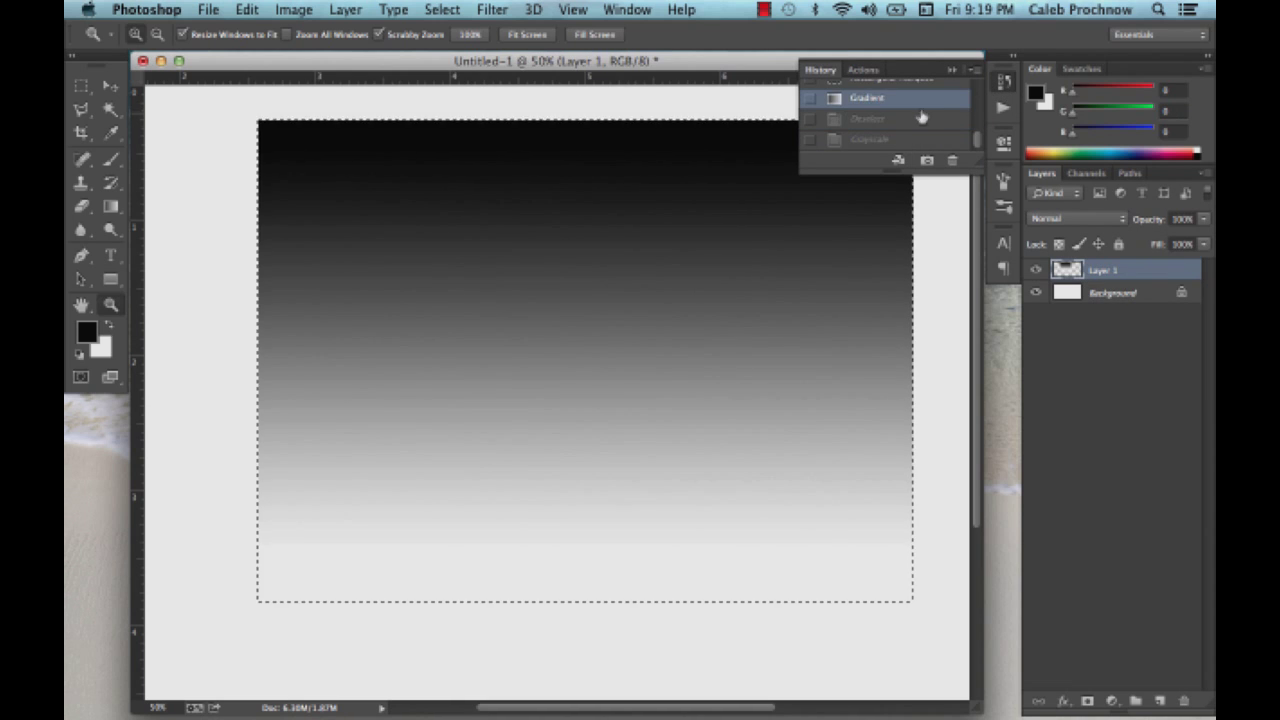
left_click(921, 120)
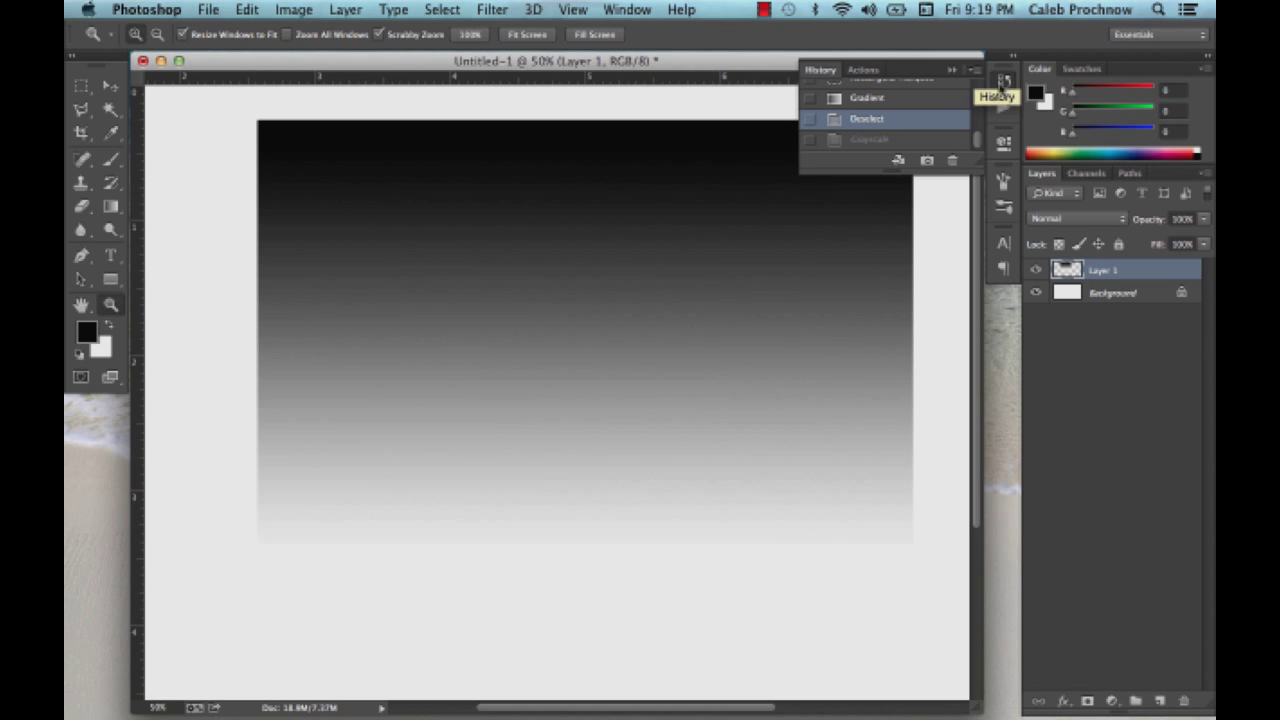
- Hide and reopen the History panel, then step back to the Gradient state and return to Deselect
left_click(627, 10)
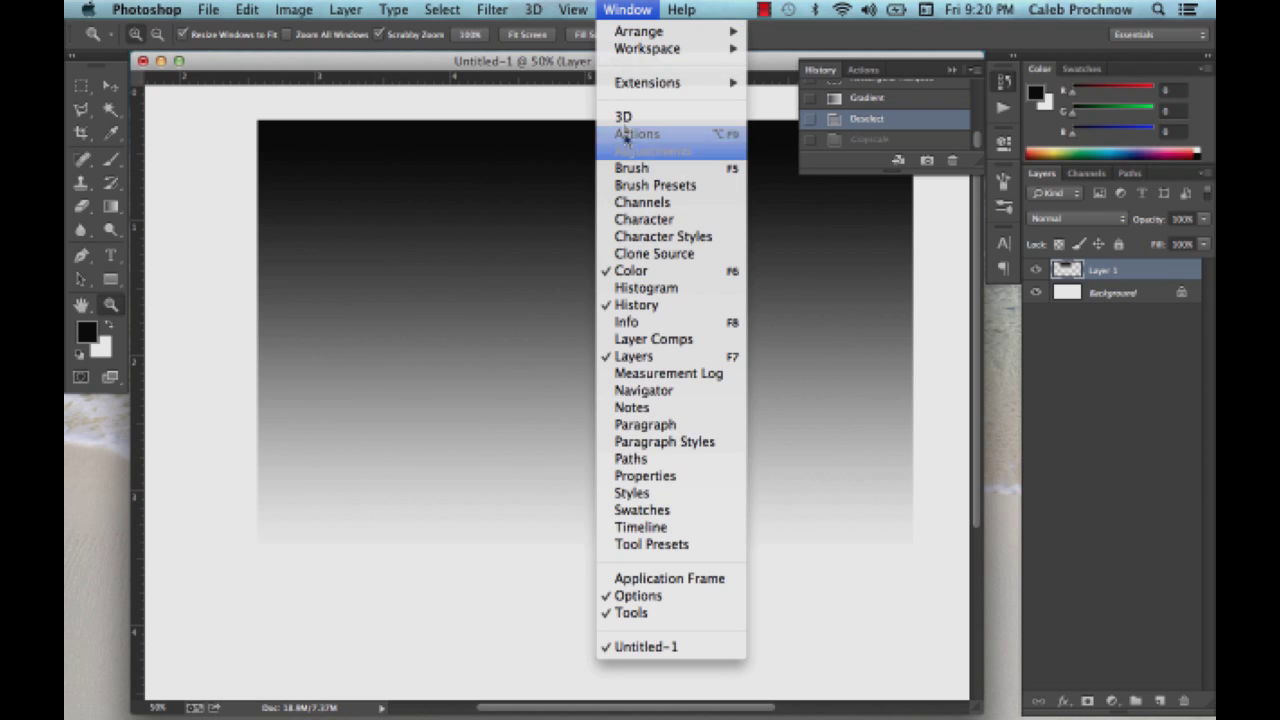
left_click(620, 306)
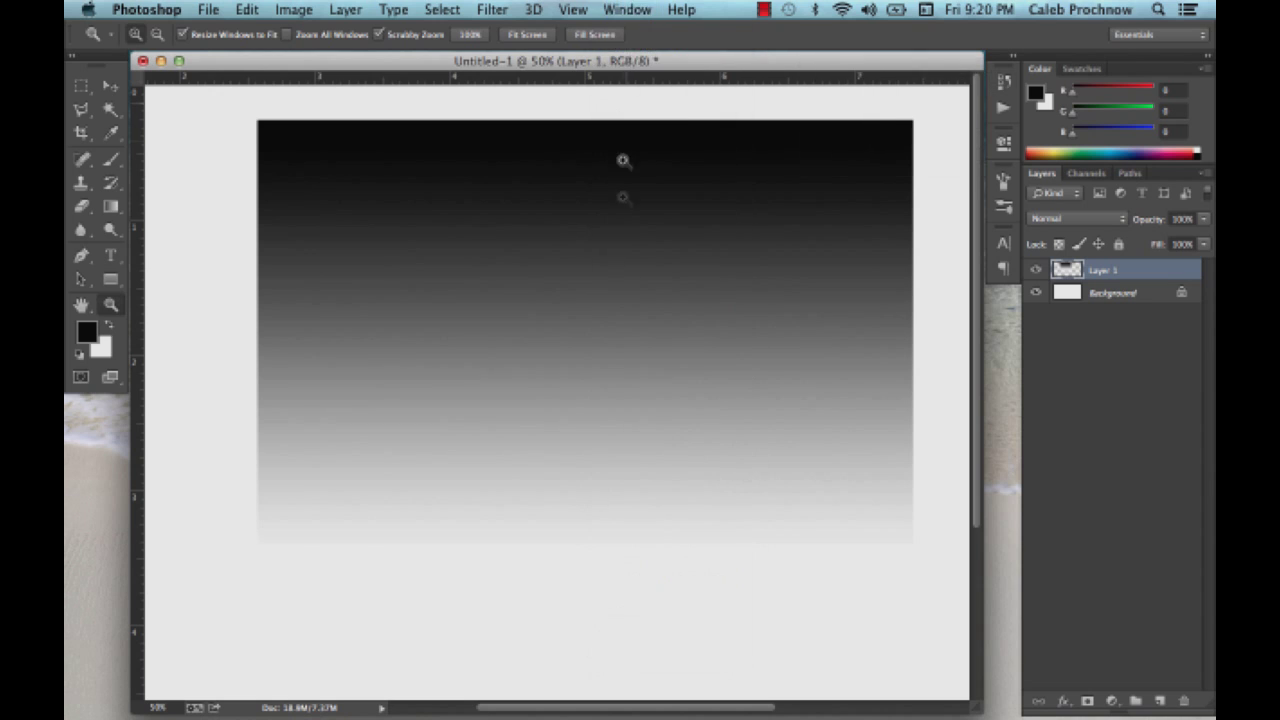
left_click(630, 12)
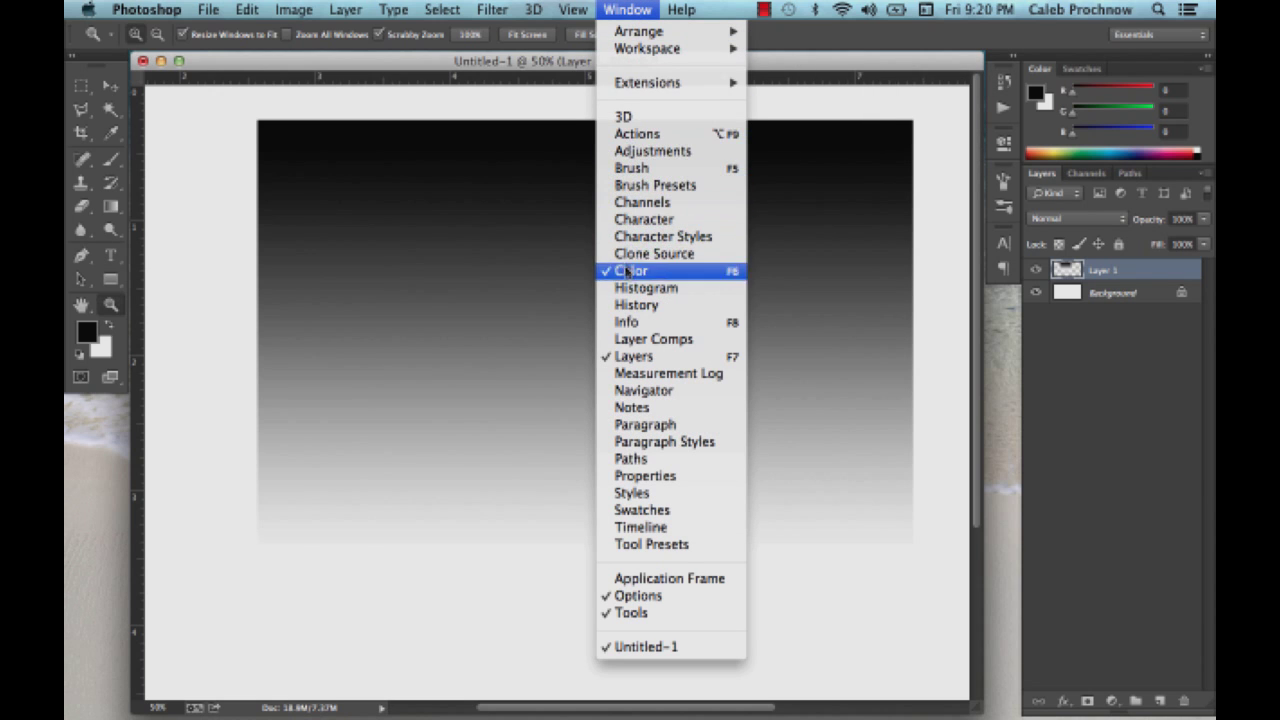
left_click(626, 308)
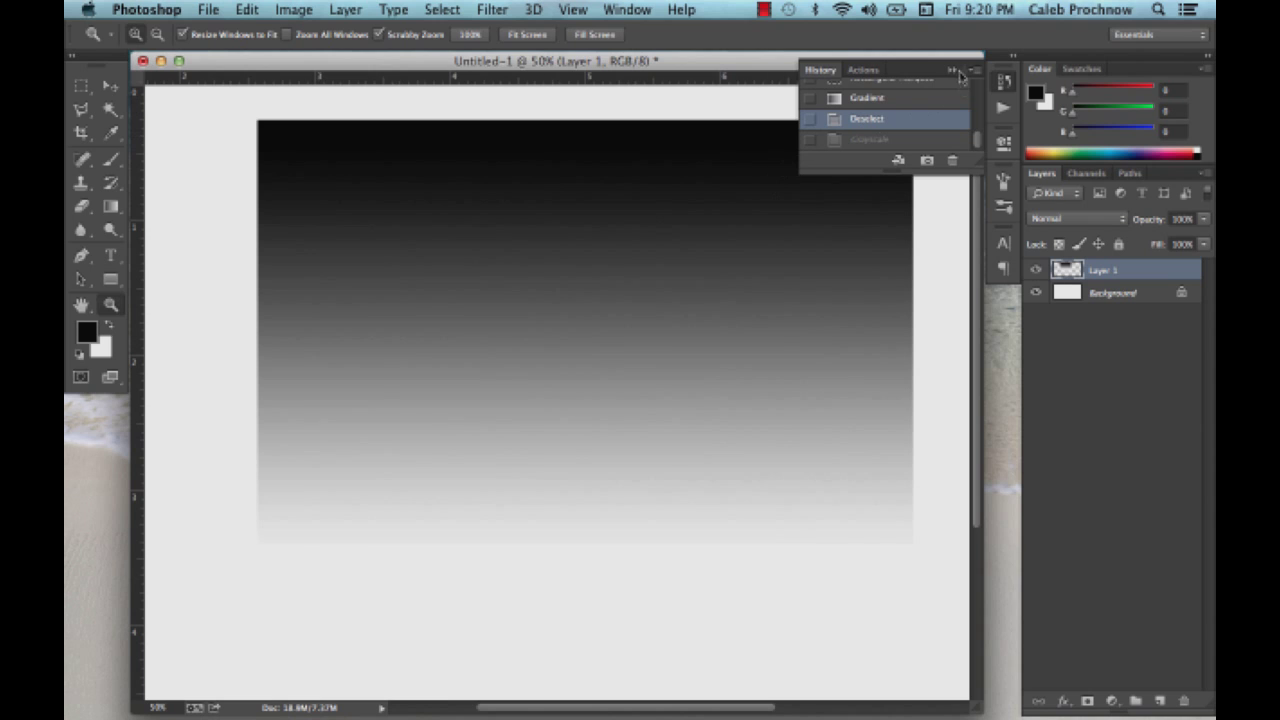
left_click(886, 100)
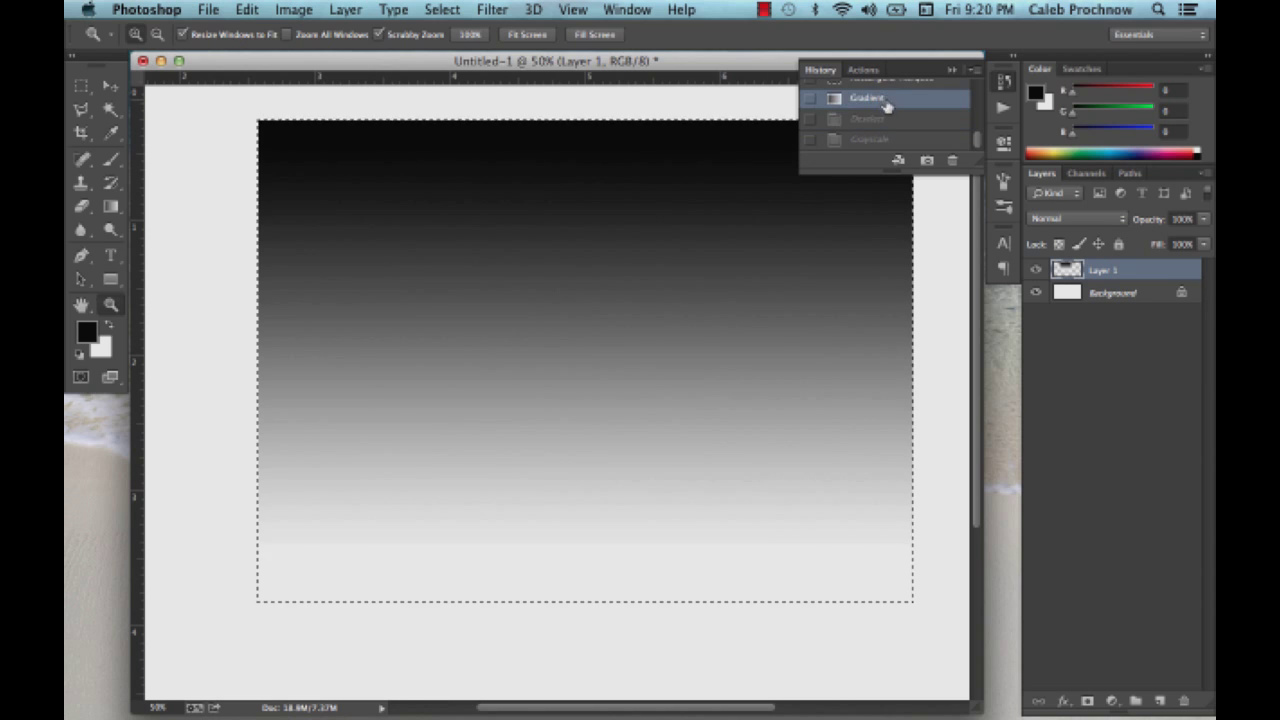
left_click(890, 119)
left_click(950, 71)
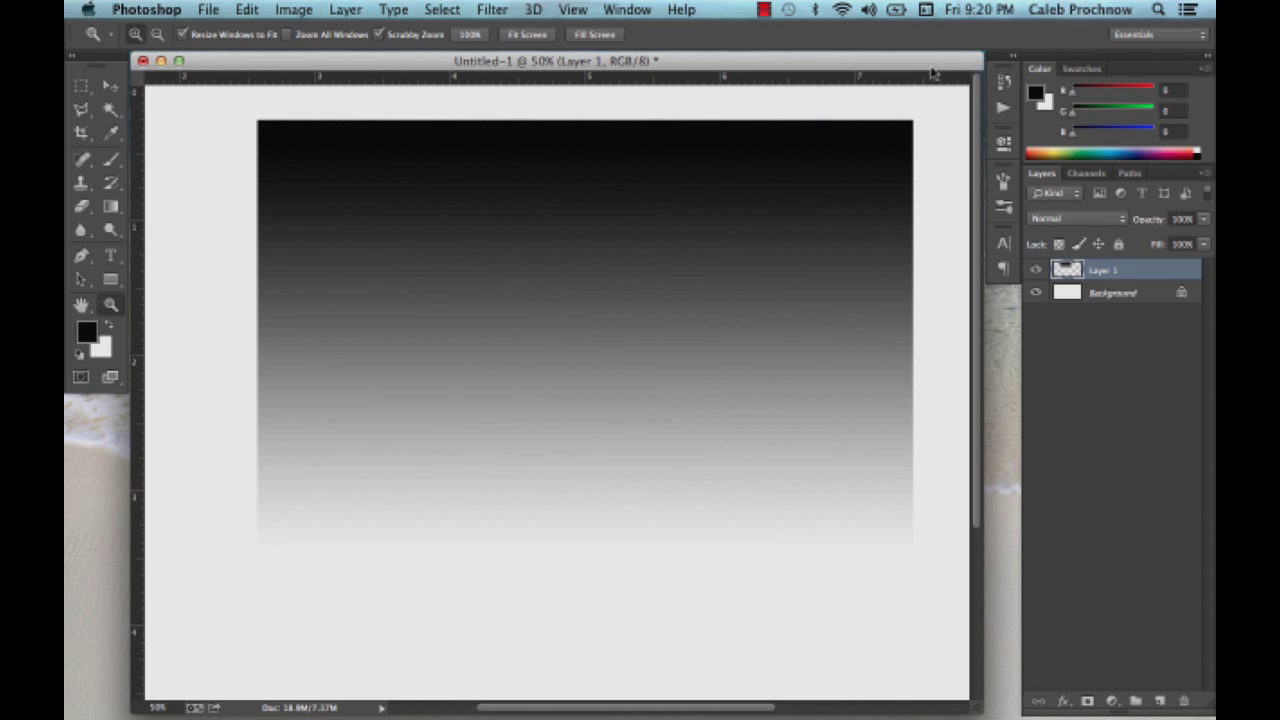
left_click_drag(923, 63, 925, 69)
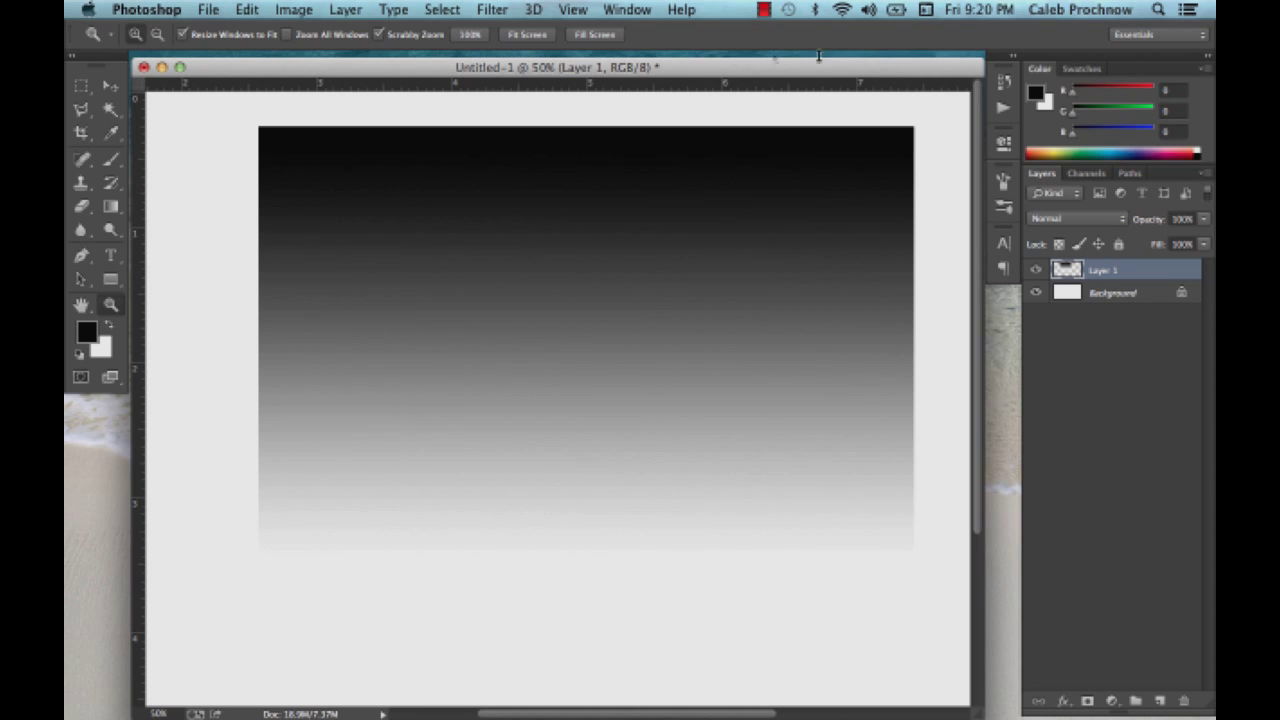
- Convert the layered gradient image to Grayscale mode, flattening the layers and discarding the color information
left_click(300, 12)
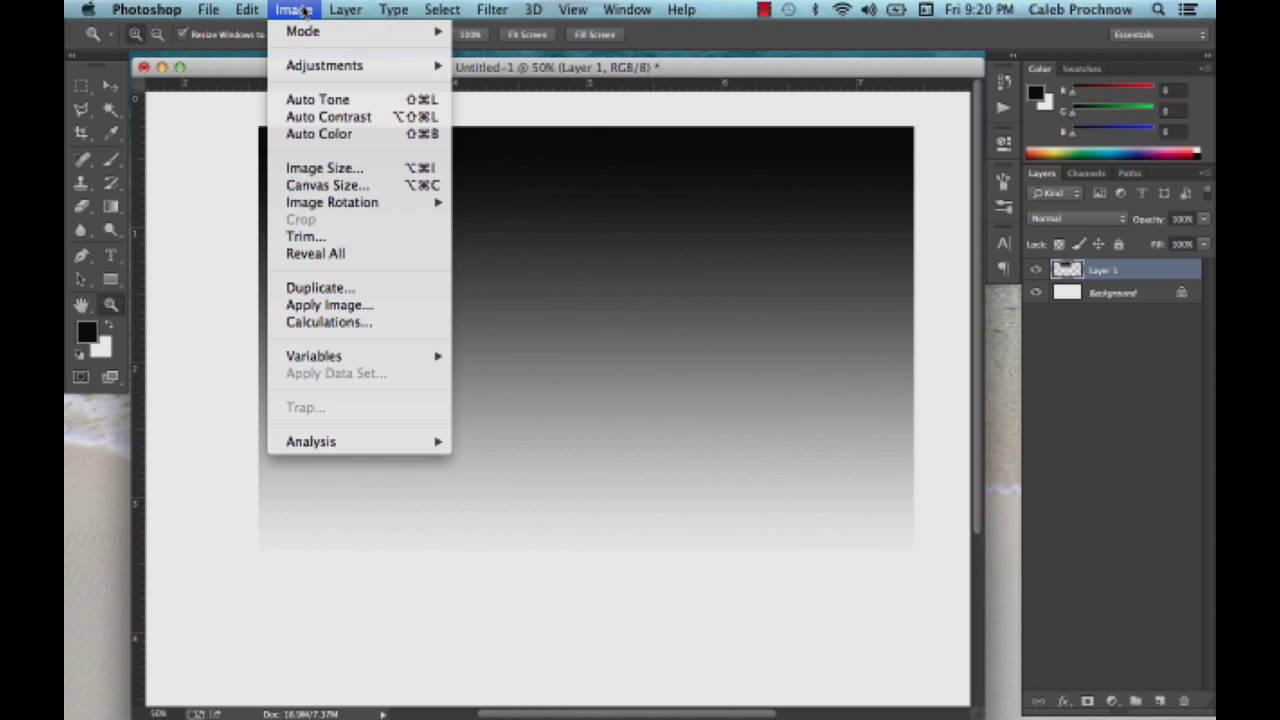
mouse_move(305, 31)
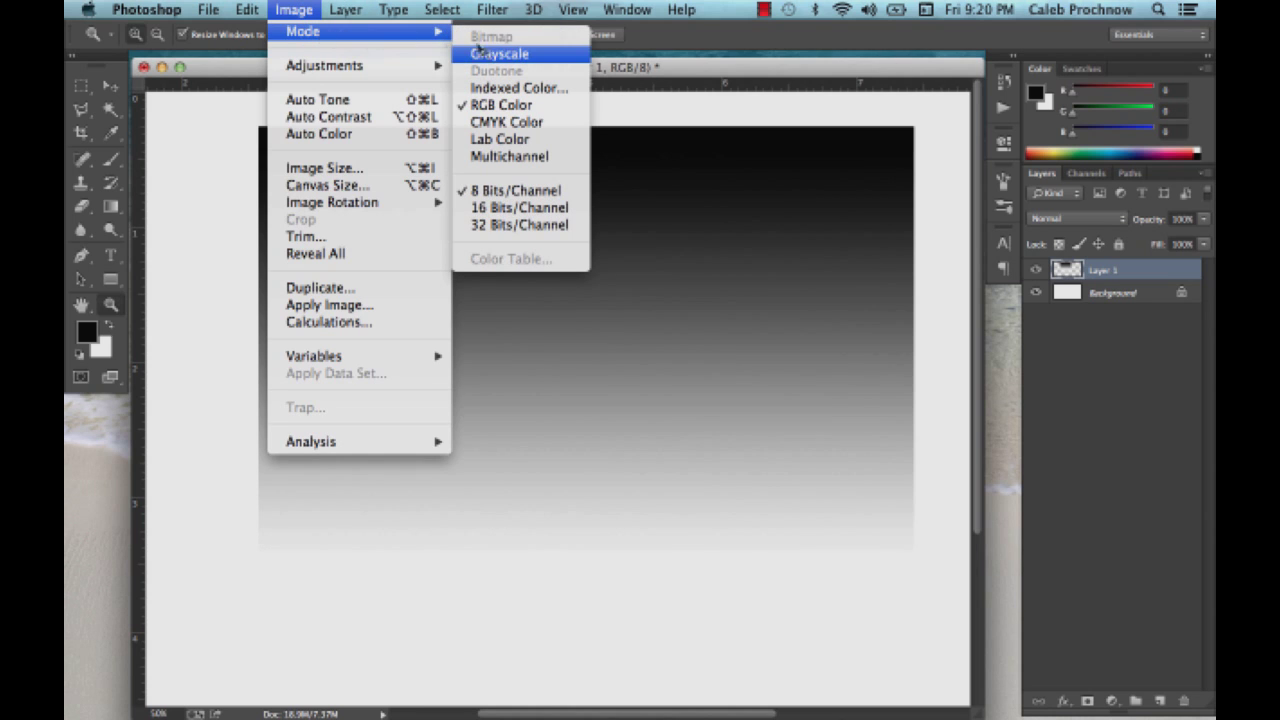
left_click(486, 54)
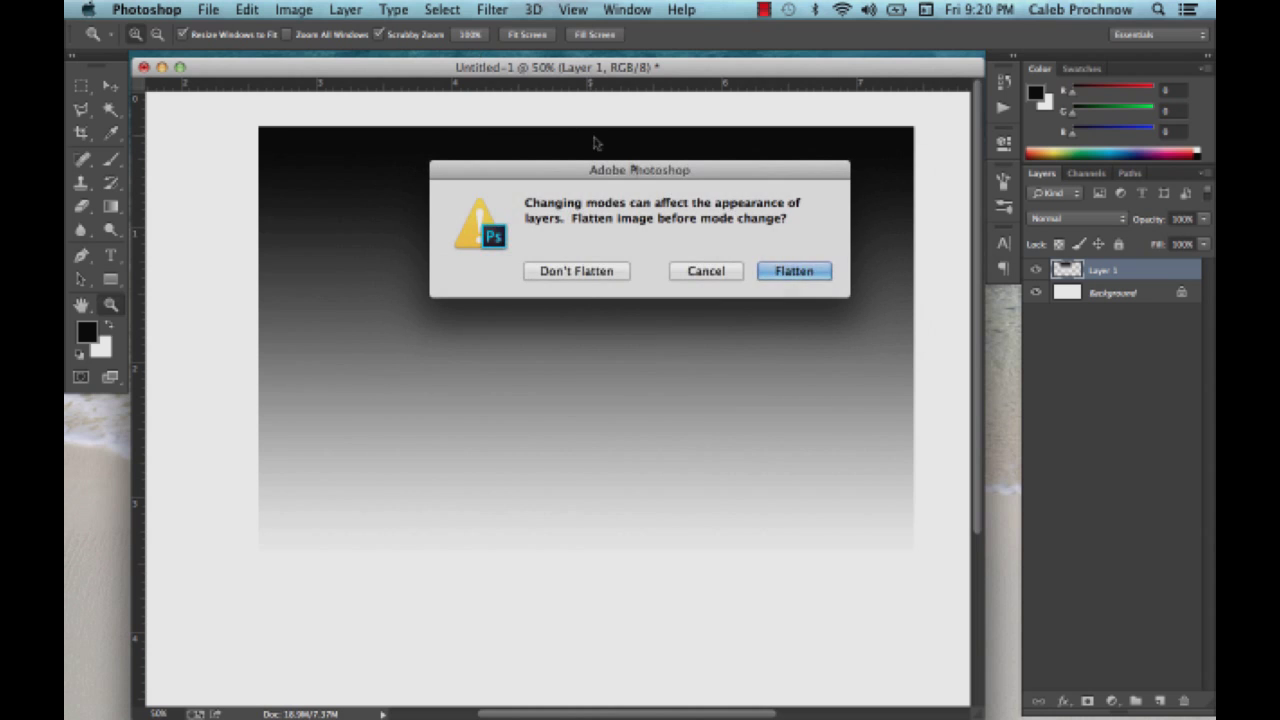
left_click(794, 271)
left_click(786, 313)
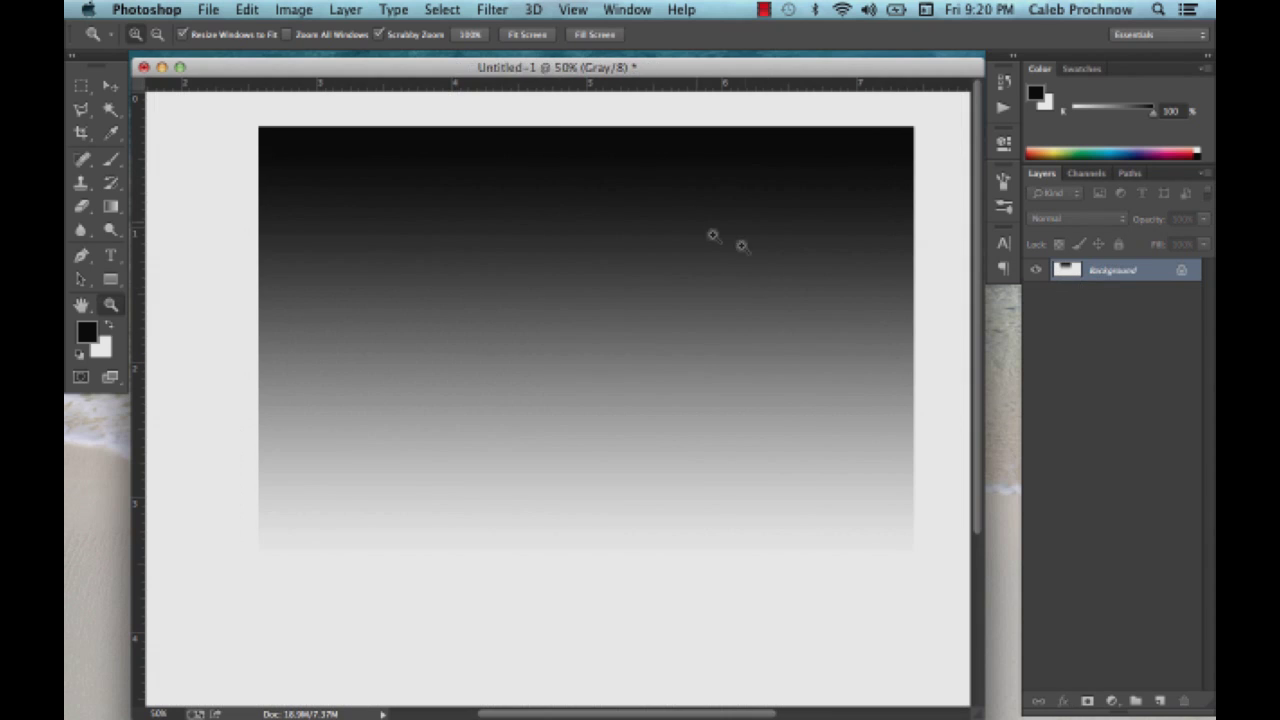
- Convert the grayscale image to Bitmap mode, keeping the 300 pixels/inch output and the Halftone Screen method
left_click(295, 10)
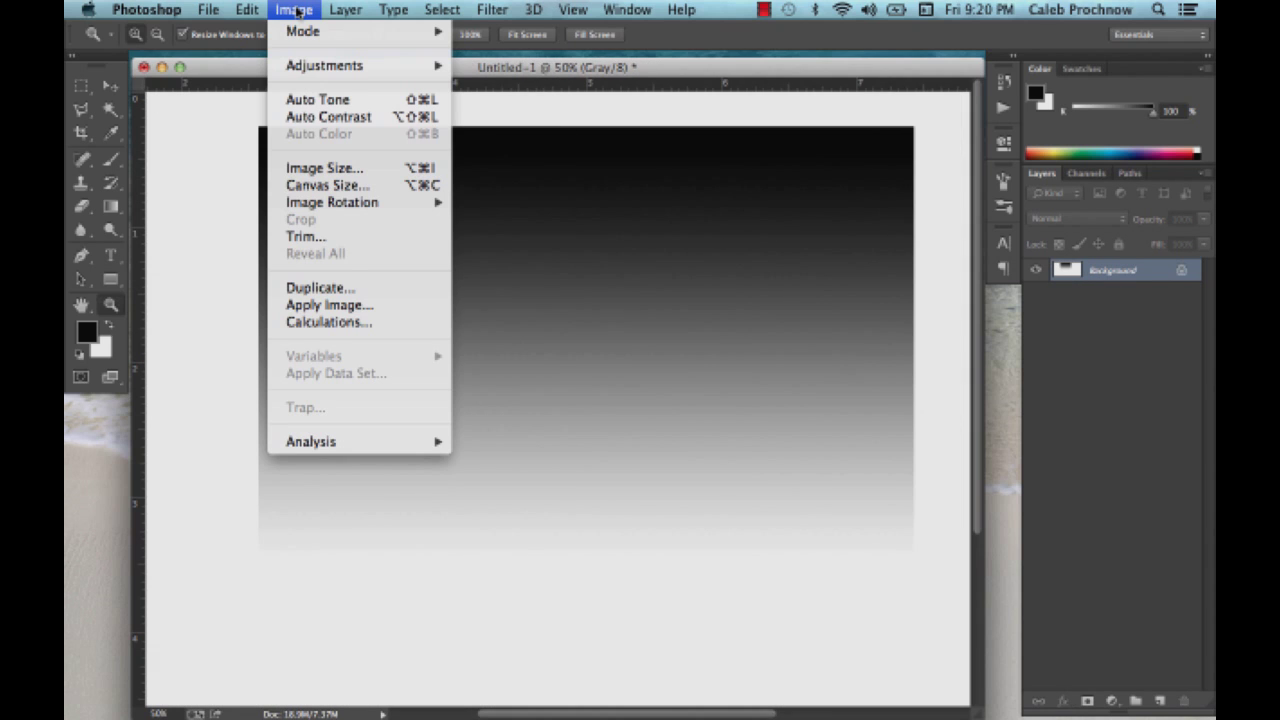
mouse_move(305, 32)
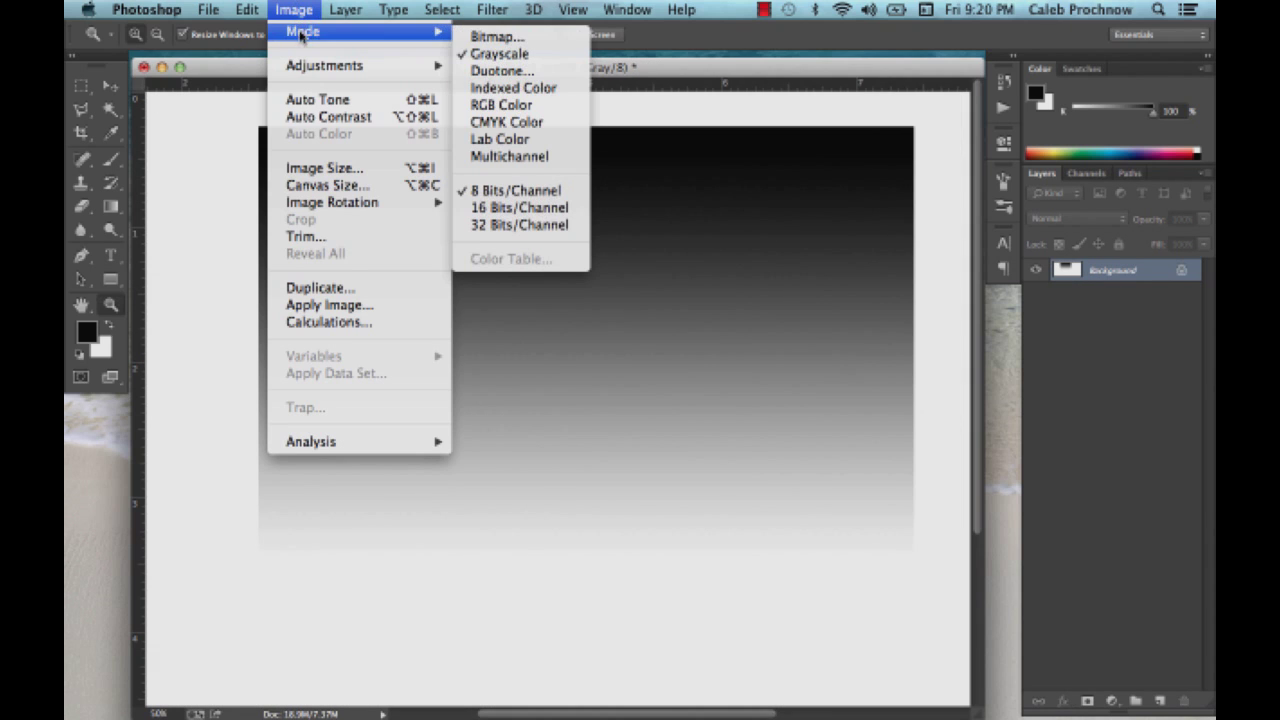
left_click(500, 38)
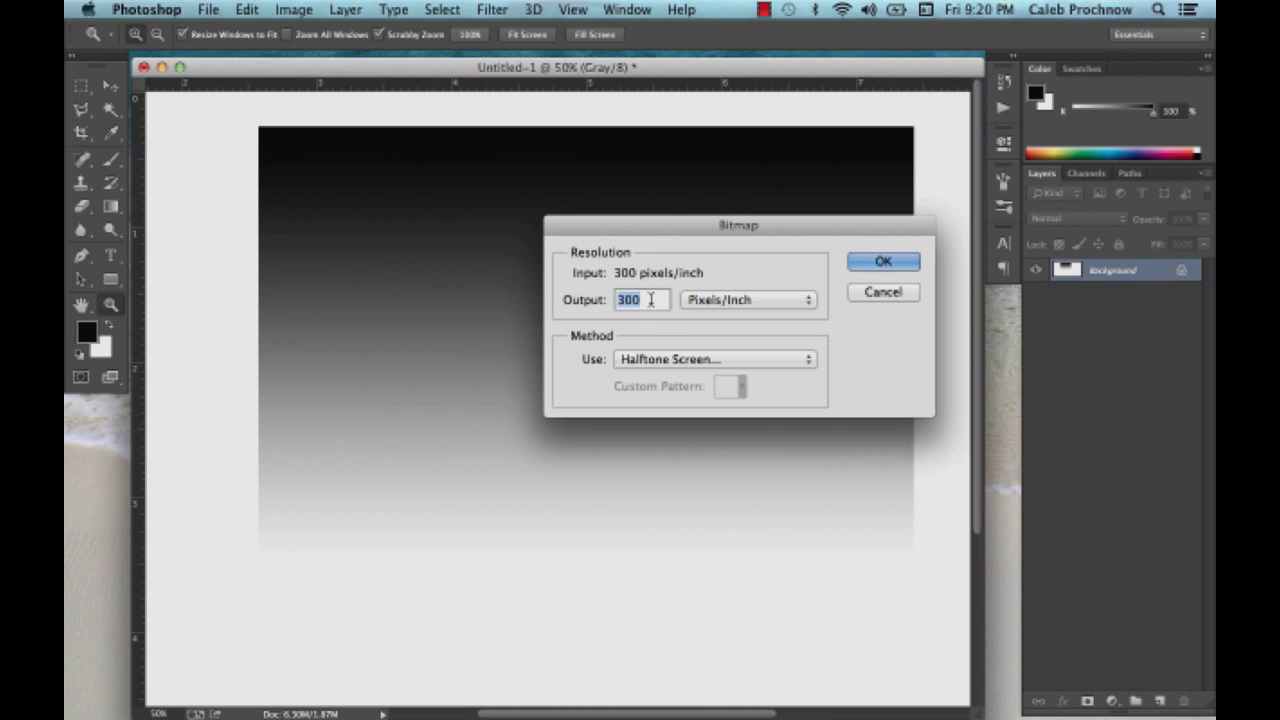
left_click_drag(697, 228, 685, 263)
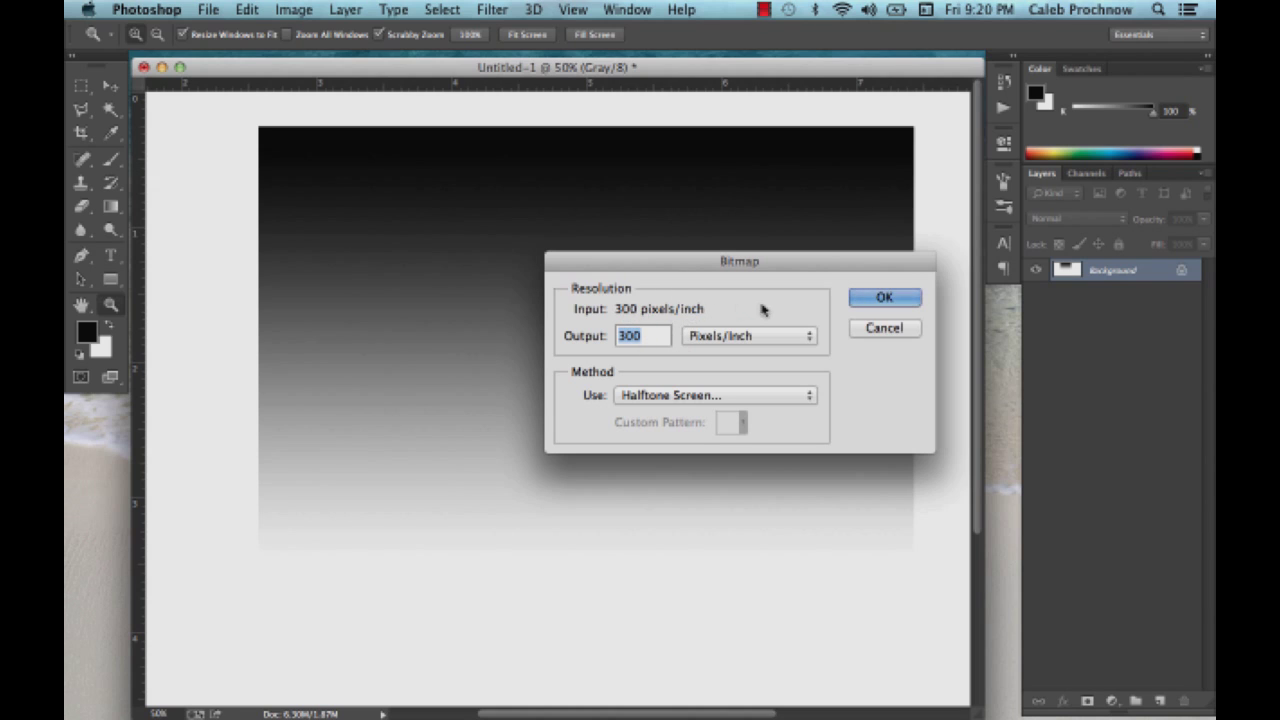
left_click(810, 398)
left_click(712, 397)
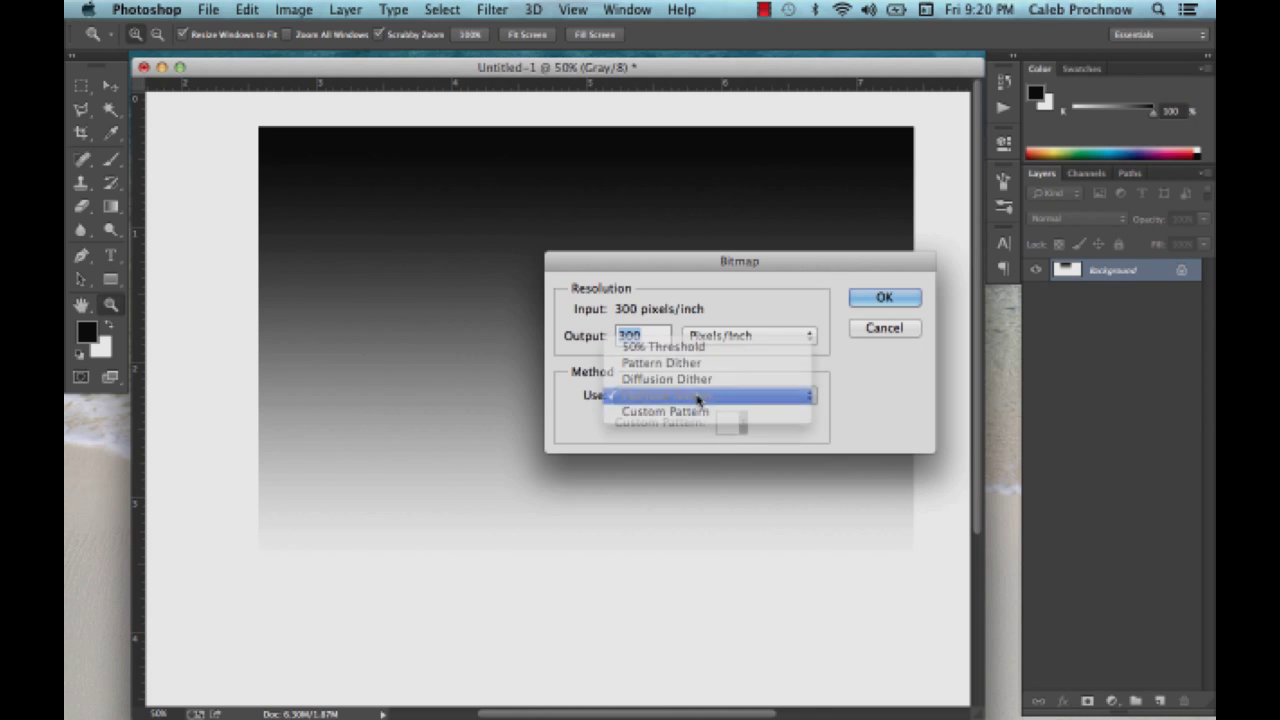
left_click(884, 300)
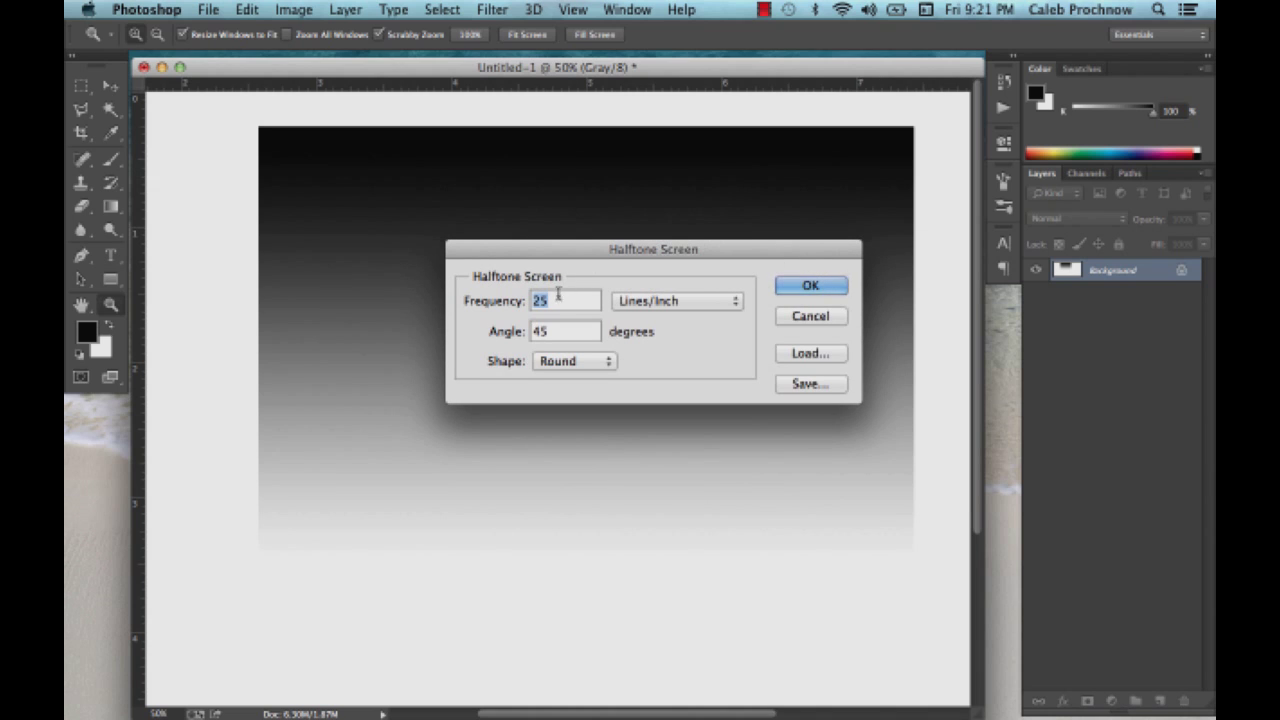
- Apply the round halftone screen with a frequency of 10 lines/inch to inspect its dots up close, and undo it
type("10")
left_click(811, 286)
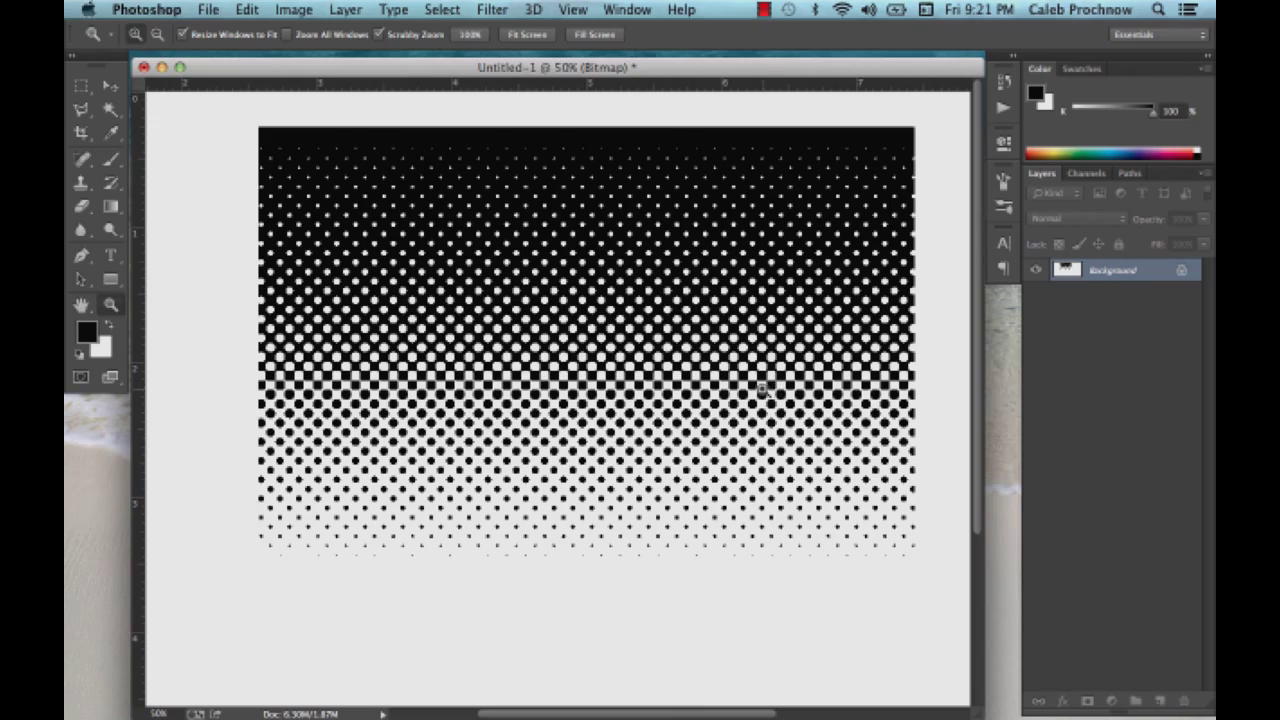
left_click(759, 391)
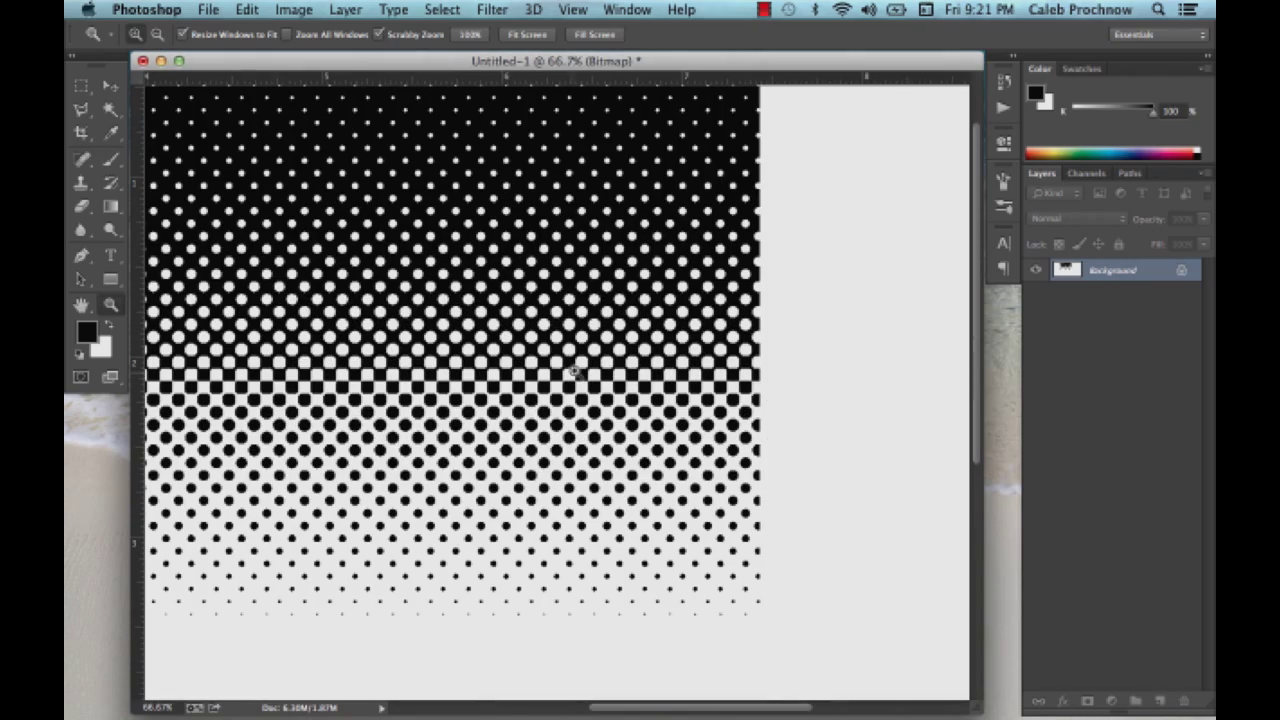
left_click_drag(565, 370, 803, 388)
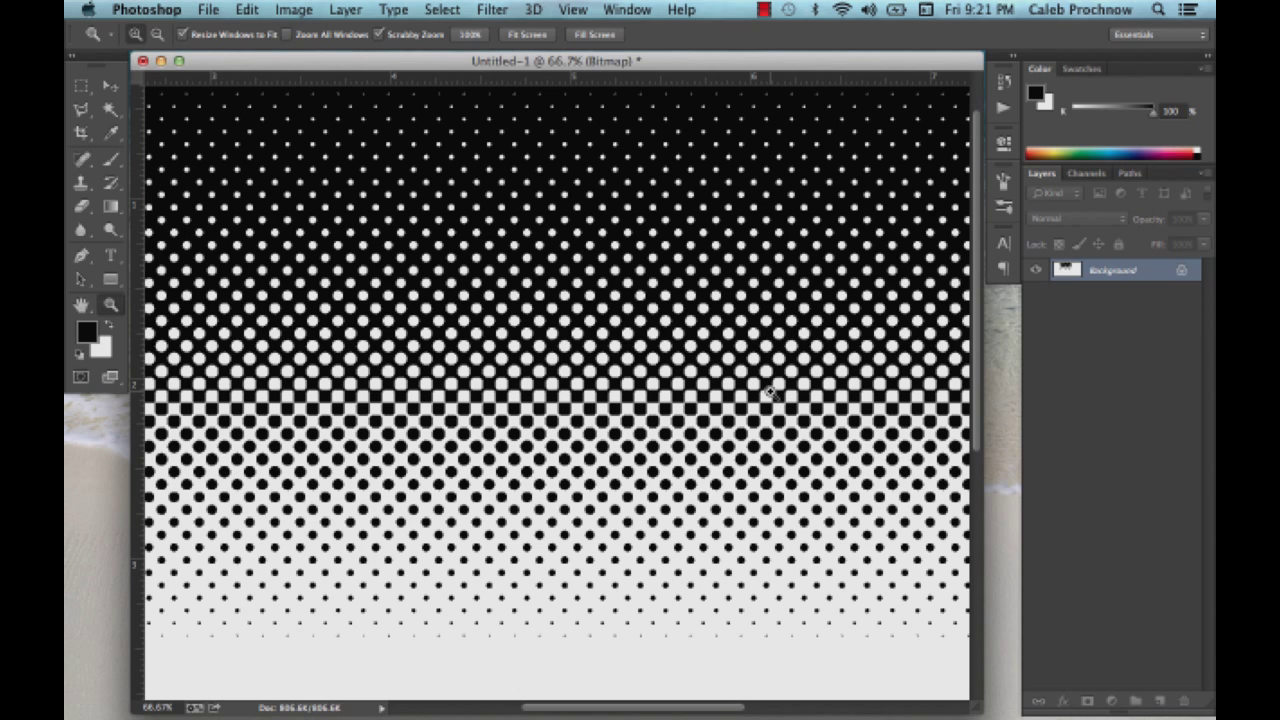
key("super+z")
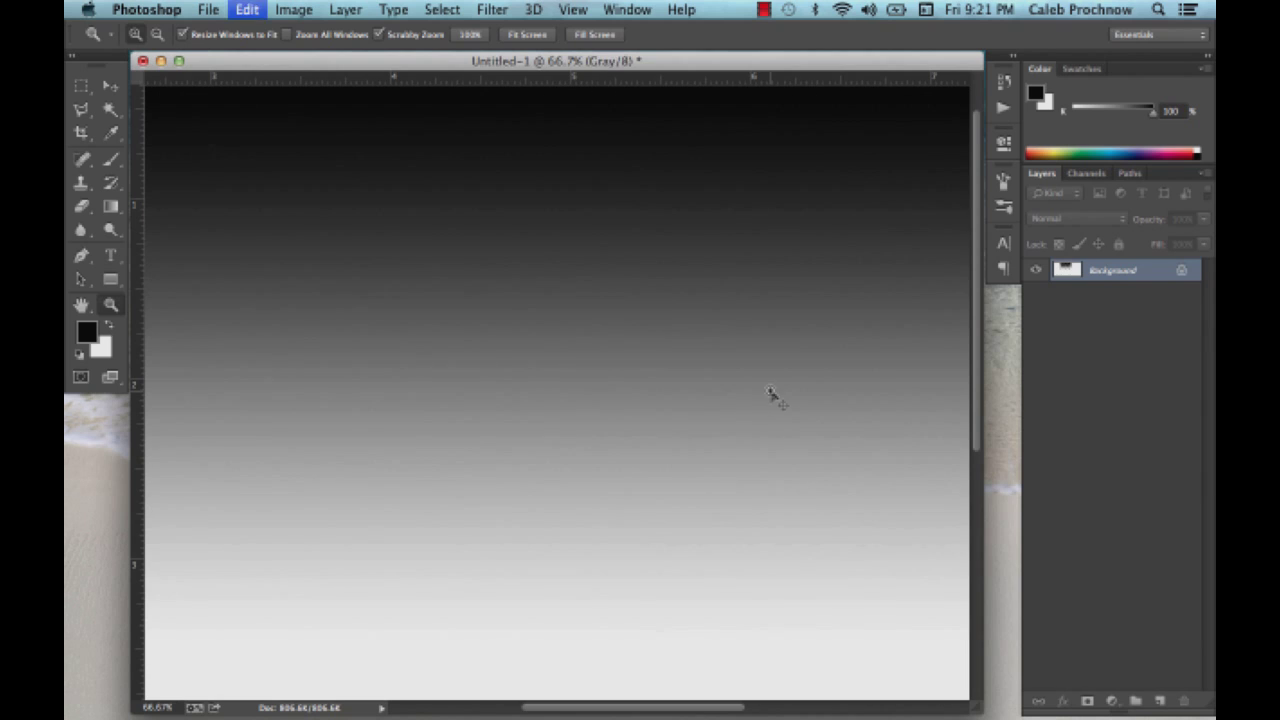
- Convert the gradient to Bitmap mode with a Line-shaped halftone screen at 10 lines/inch and 45 degrees, and undo the conversion
left_click(346, 10)
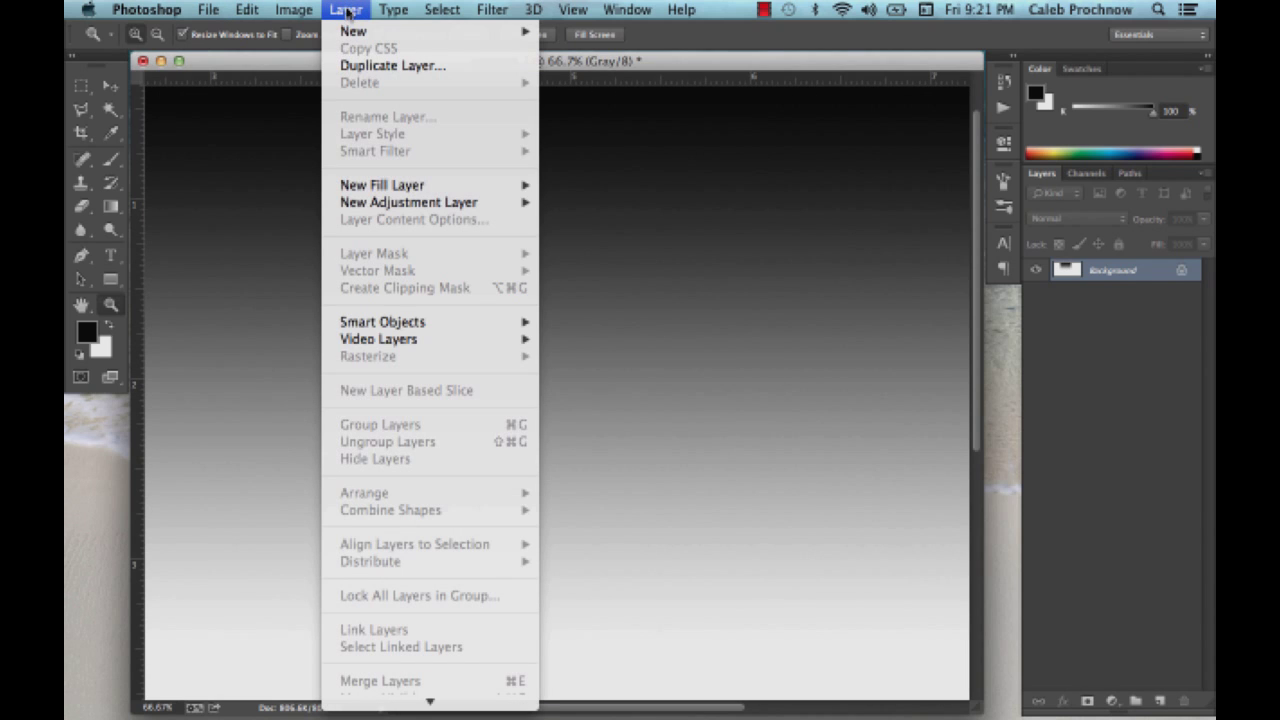
mouse_move(294, 10)
mouse_move(312, 32)
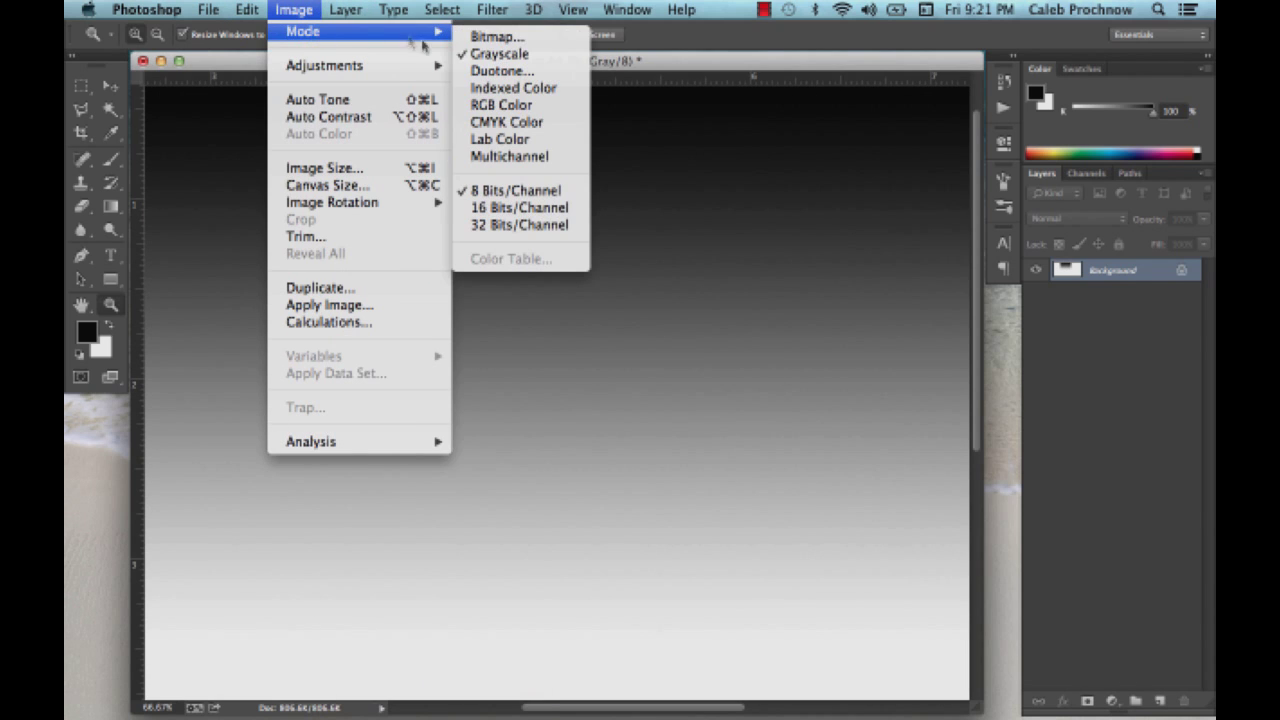
left_click(474, 30)
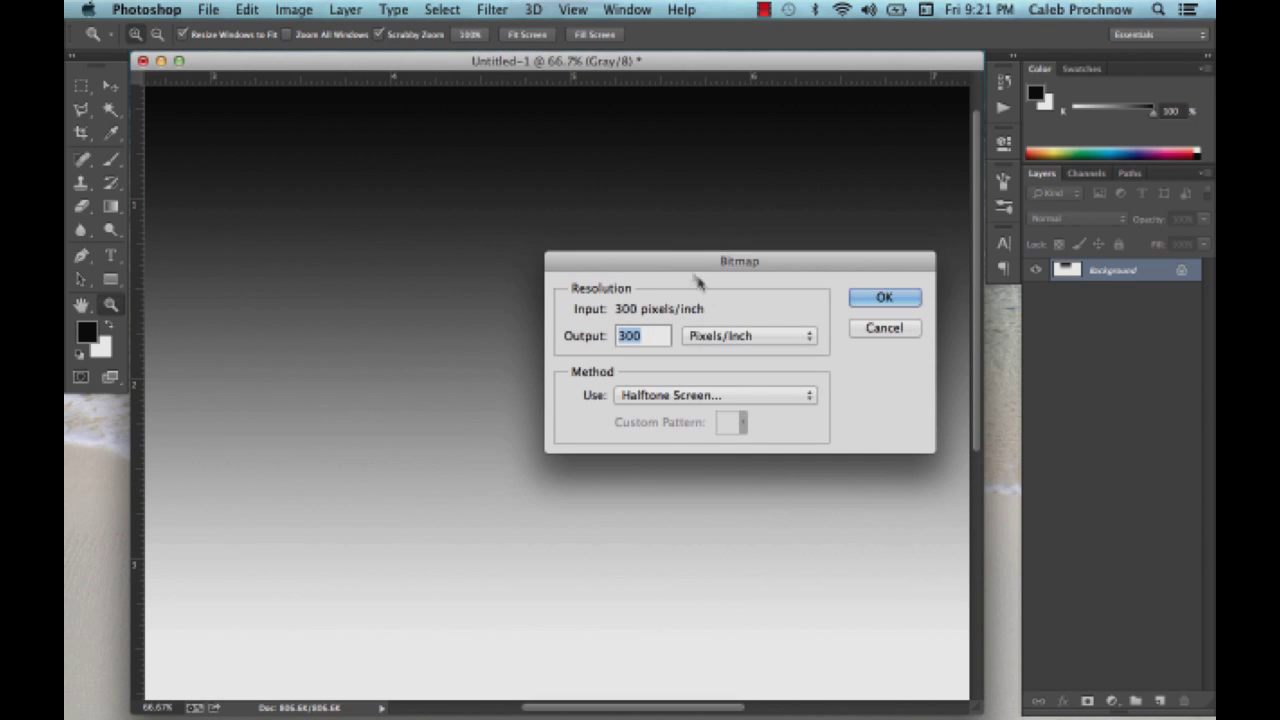
left_click(872, 304)
left_click(606, 361)
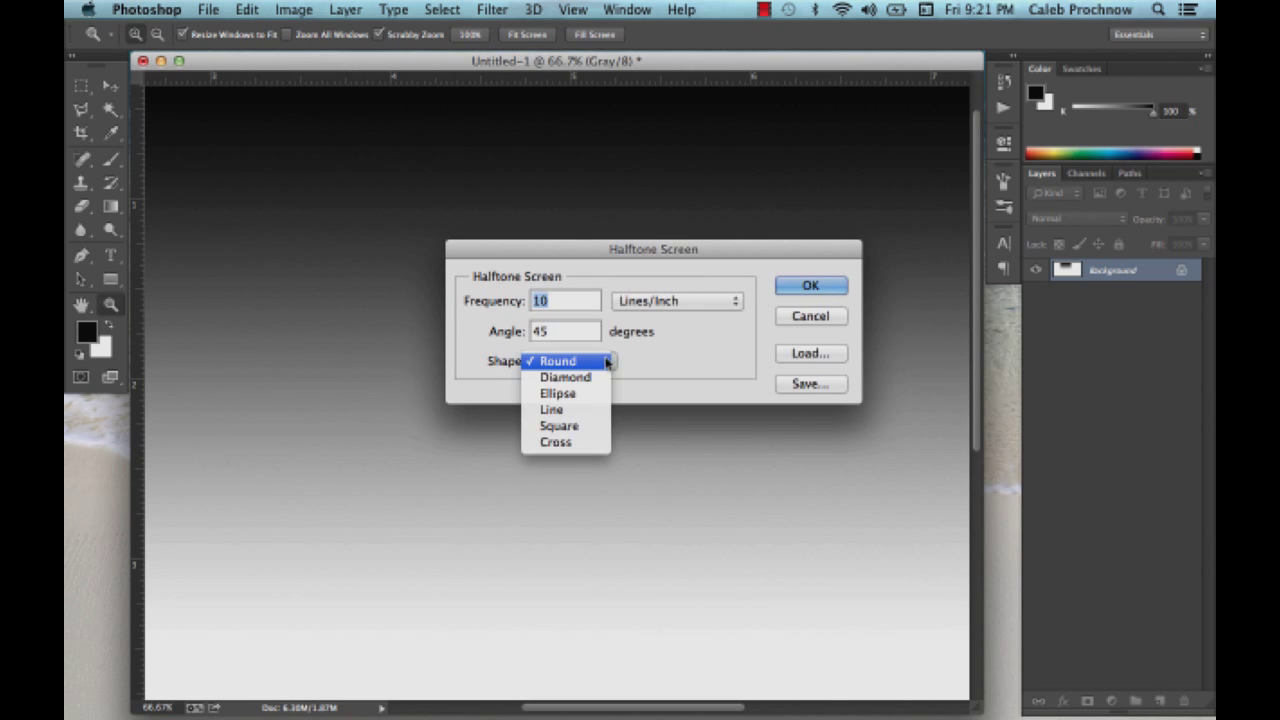
left_click(592, 409)
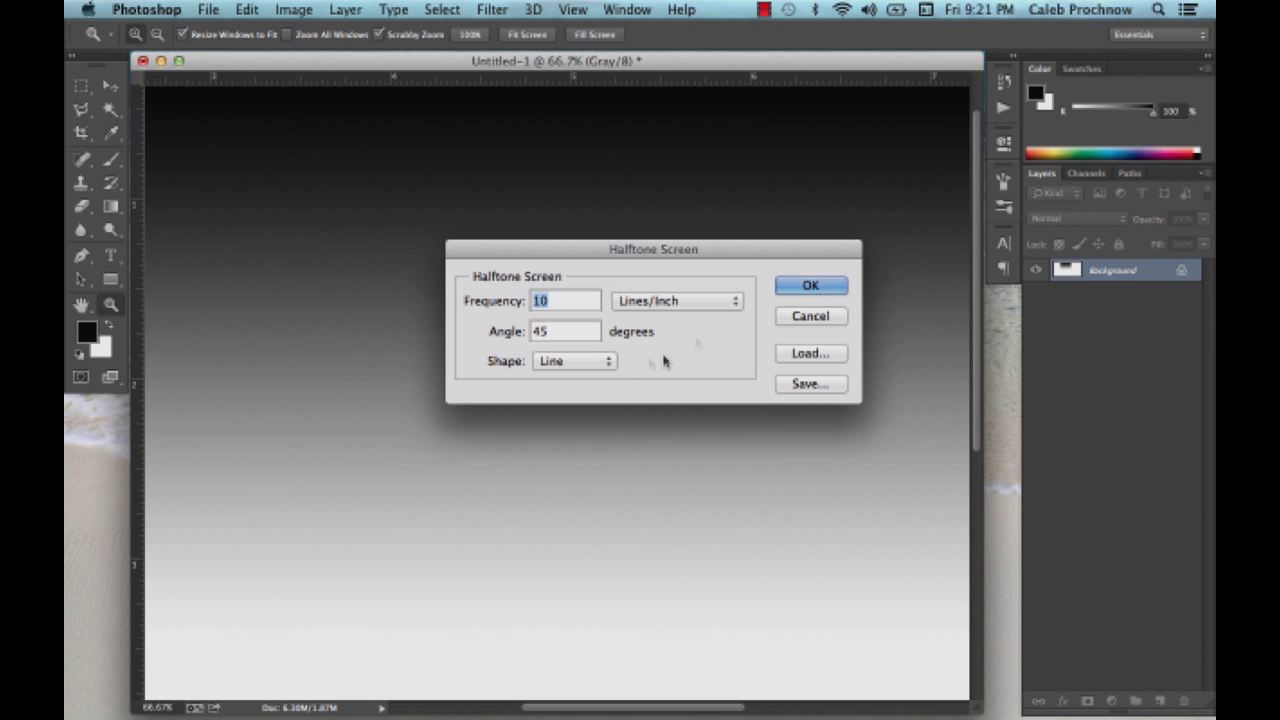
left_click(810, 286)
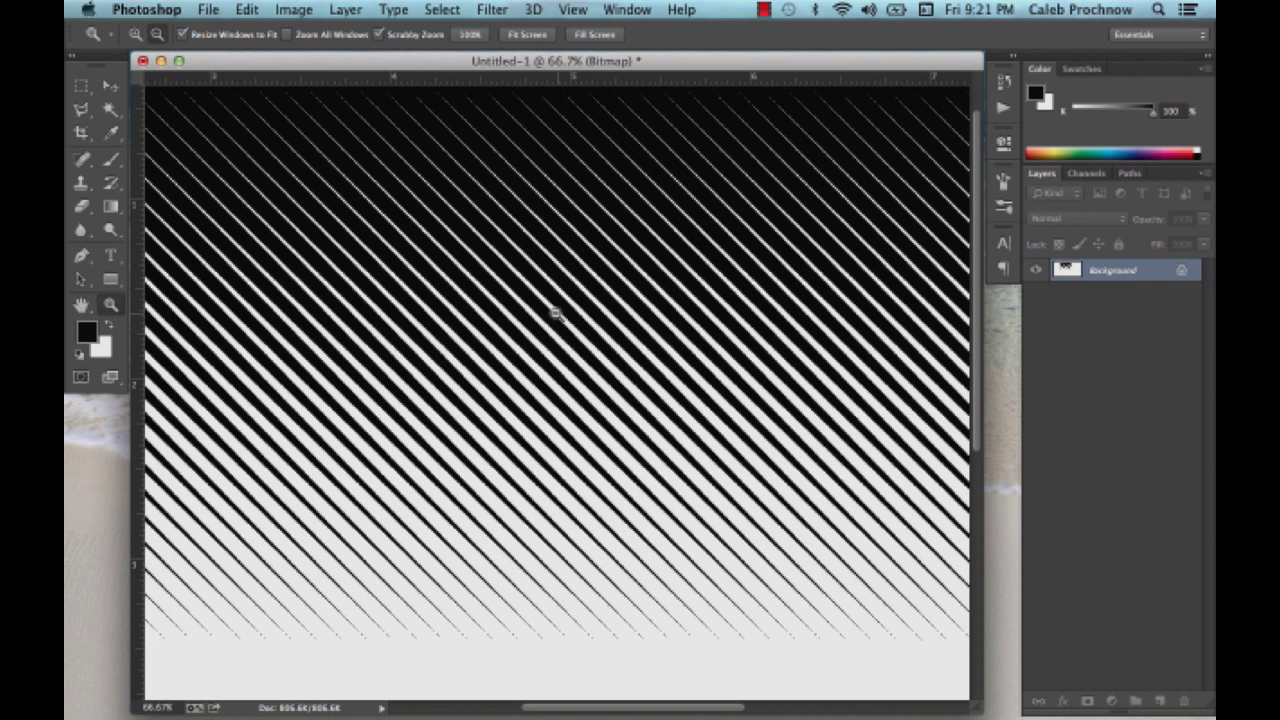
left_click(557, 314, "alt")
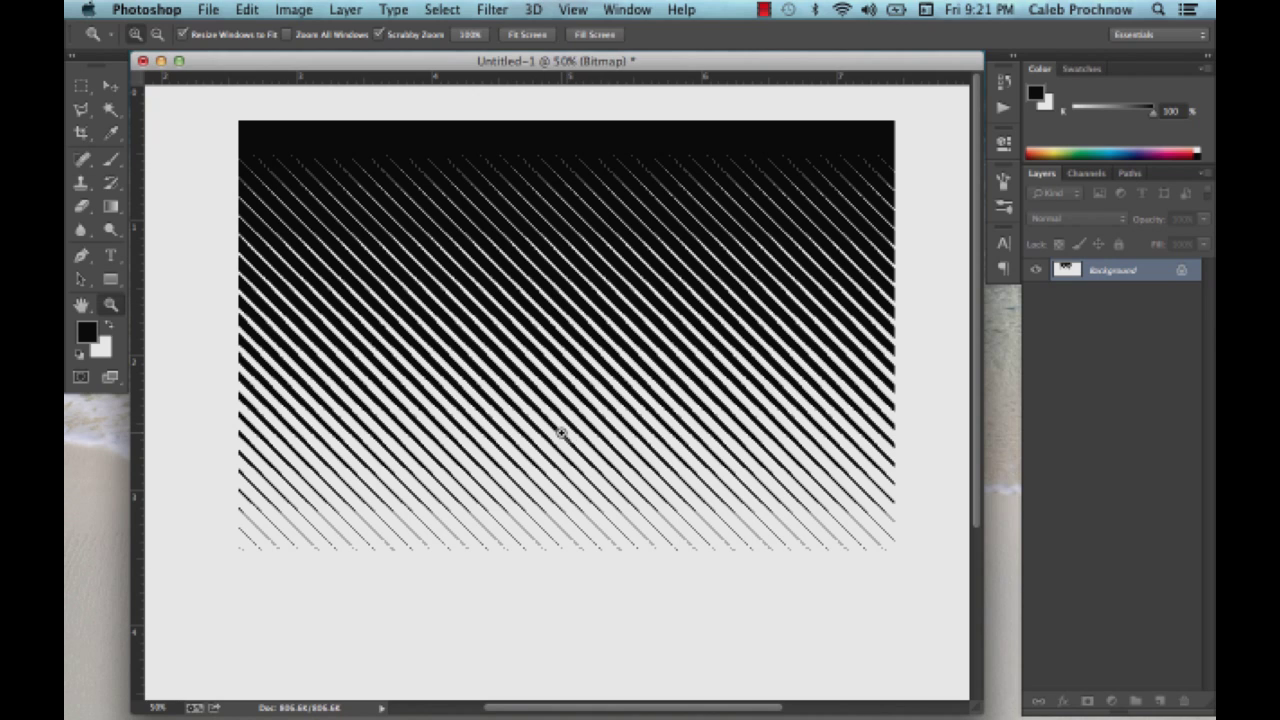
key("super+z")
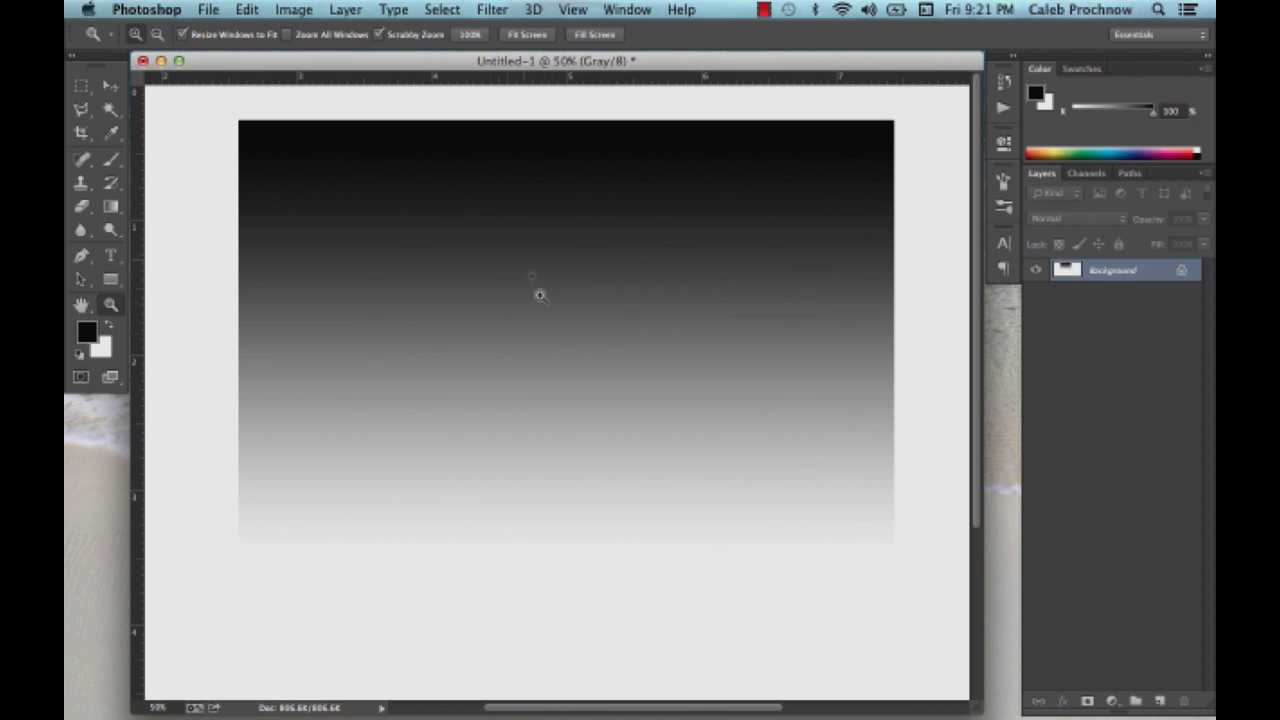
- Convert the grayscale gradient to Bitmap mode with a Diamond-shaped halftone screen at 10 lines/inch and 45 degrees
left_click(296, 9)
mouse_move(305, 33)
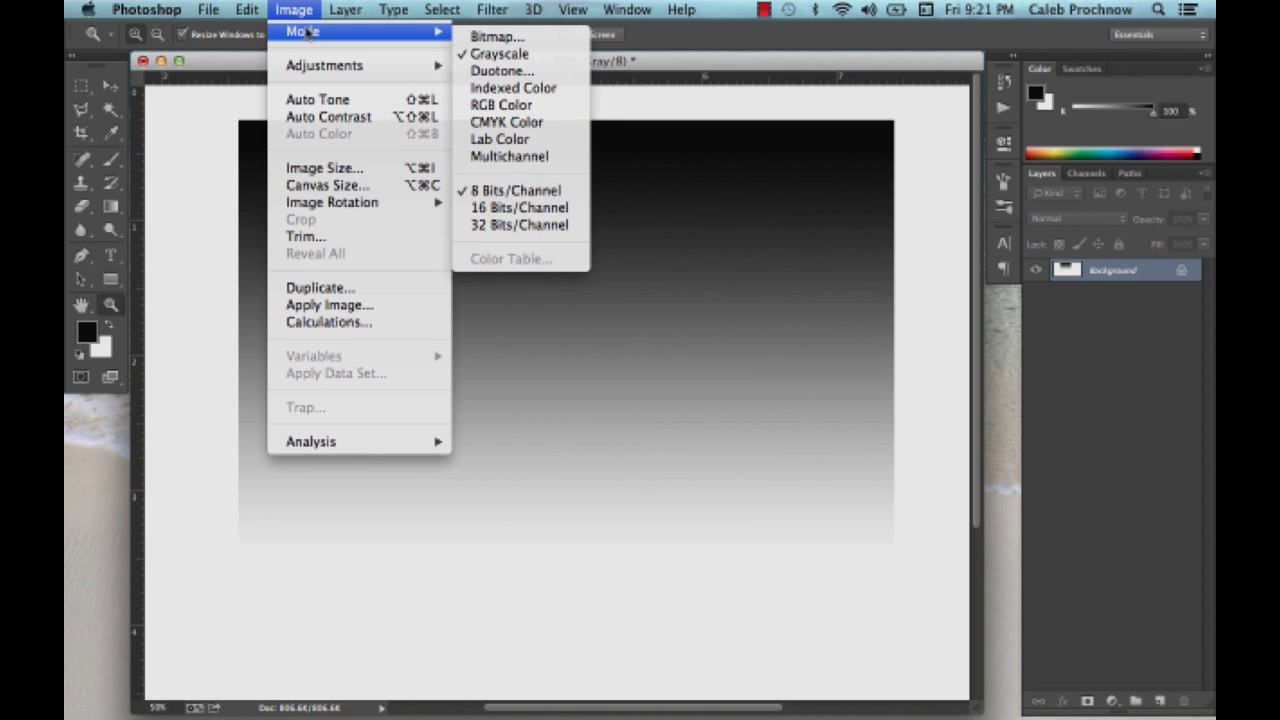
left_click(490, 37)
left_click(884, 297)
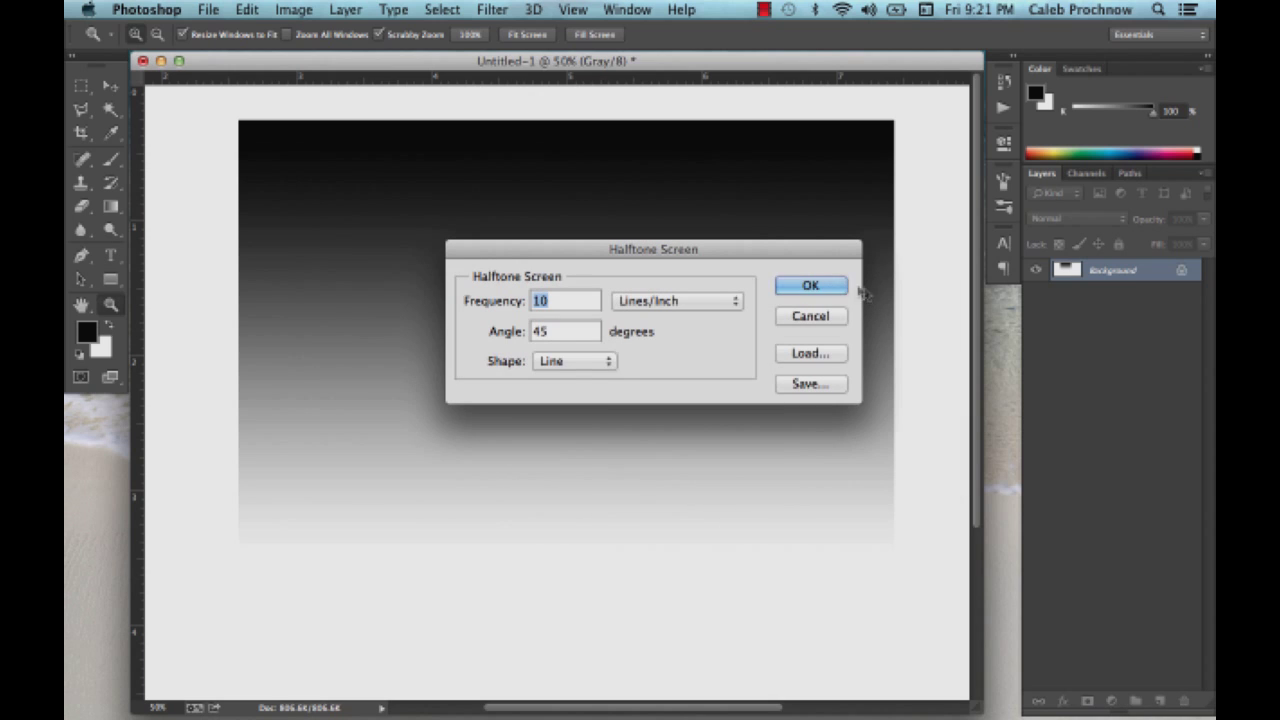
left_click(609, 362)
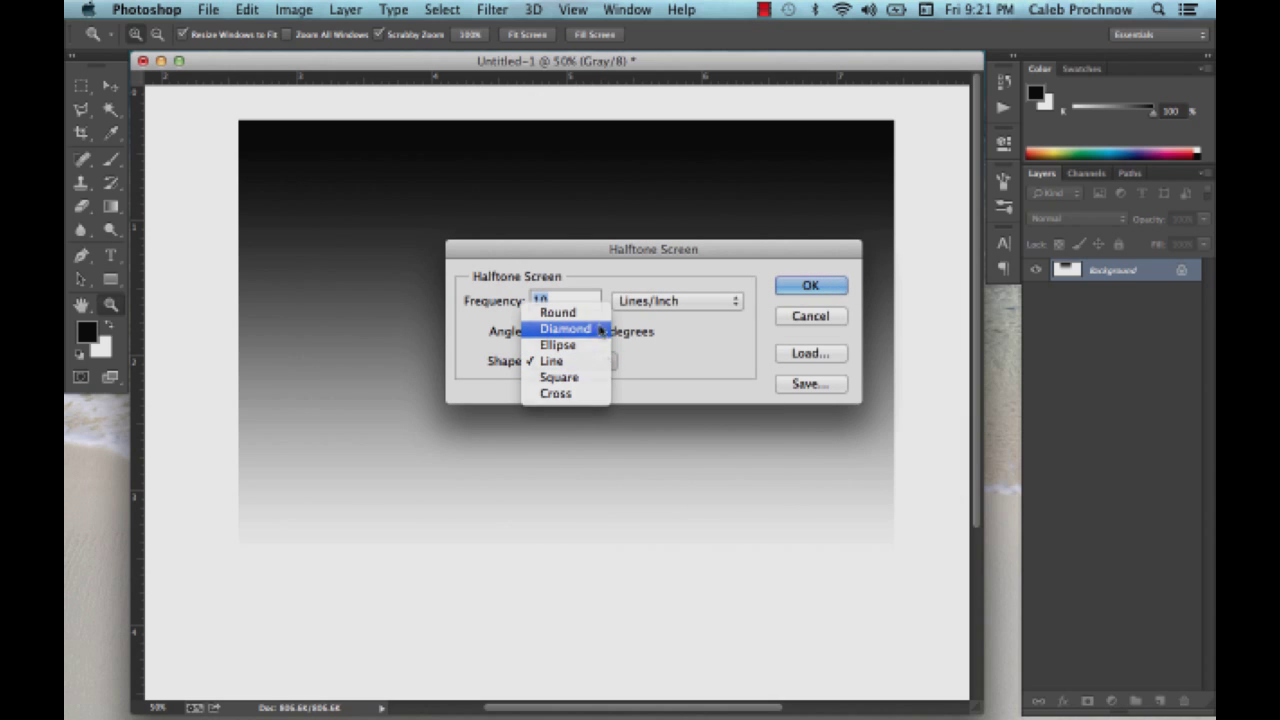
left_click(598, 331)
left_click(811, 286)
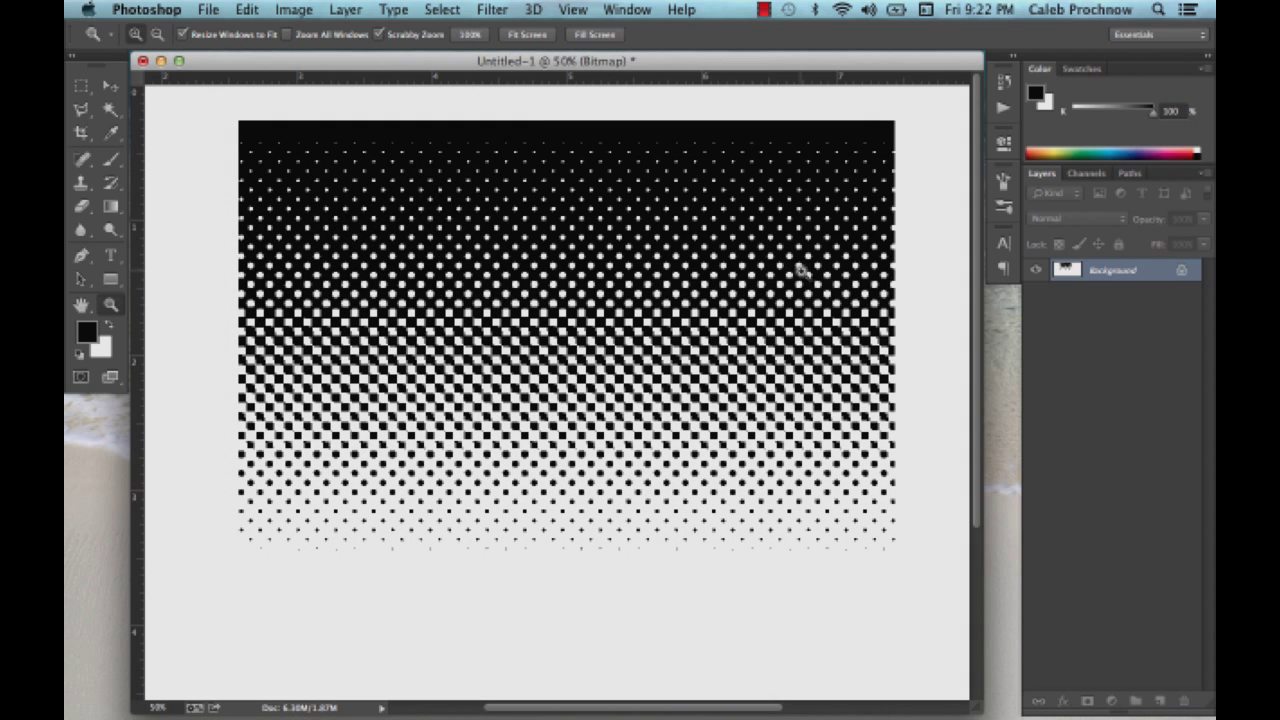
- Examine the diamond halftone dots up close in the middle of the gradient, and return to the 50% overview
left_click(476, 380)
left_click(484, 406)
left_click(506, 398)
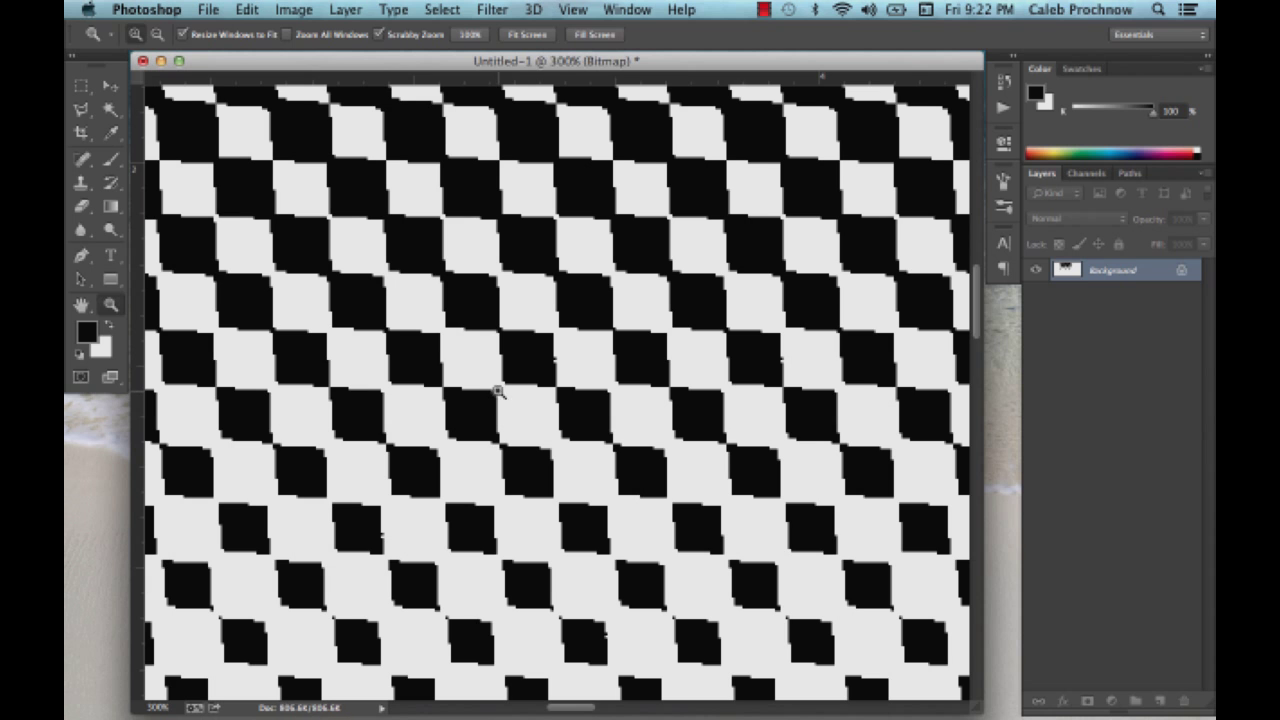
left_click(499, 399, "alt")
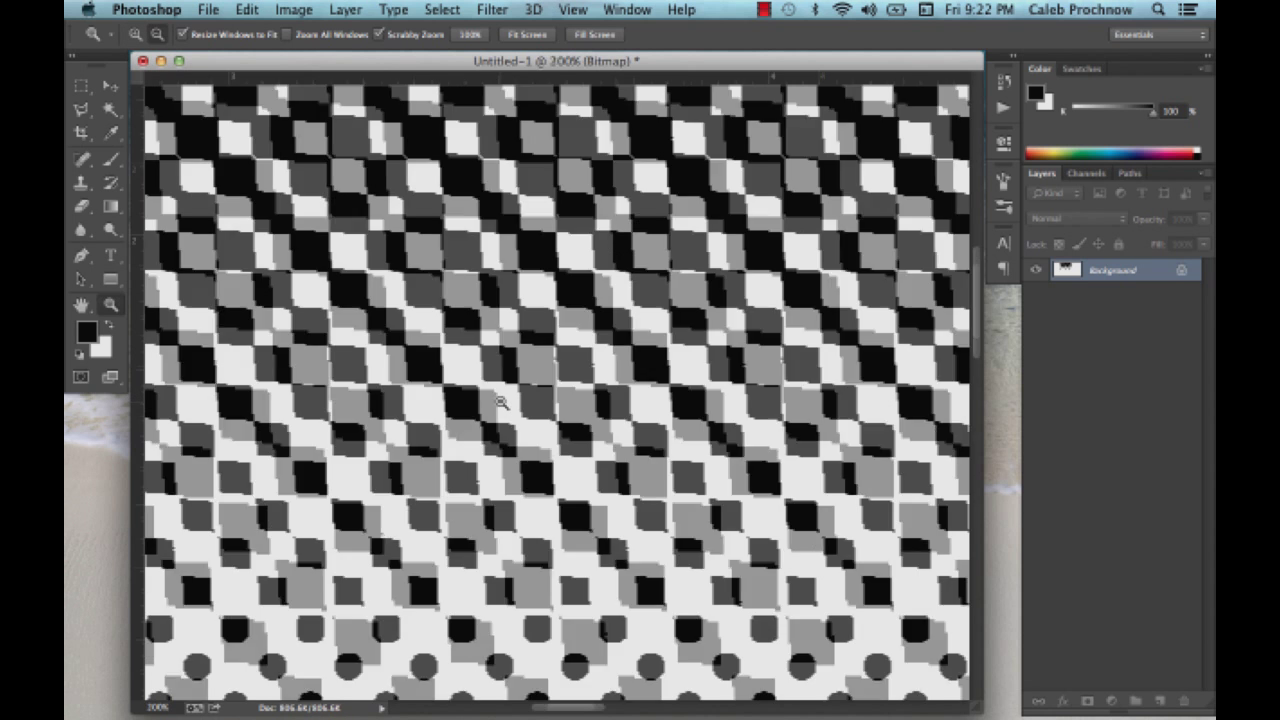
left_click(499, 399, "alt")
left_click(499, 399, "alt")
left_click(507, 395, "alt")
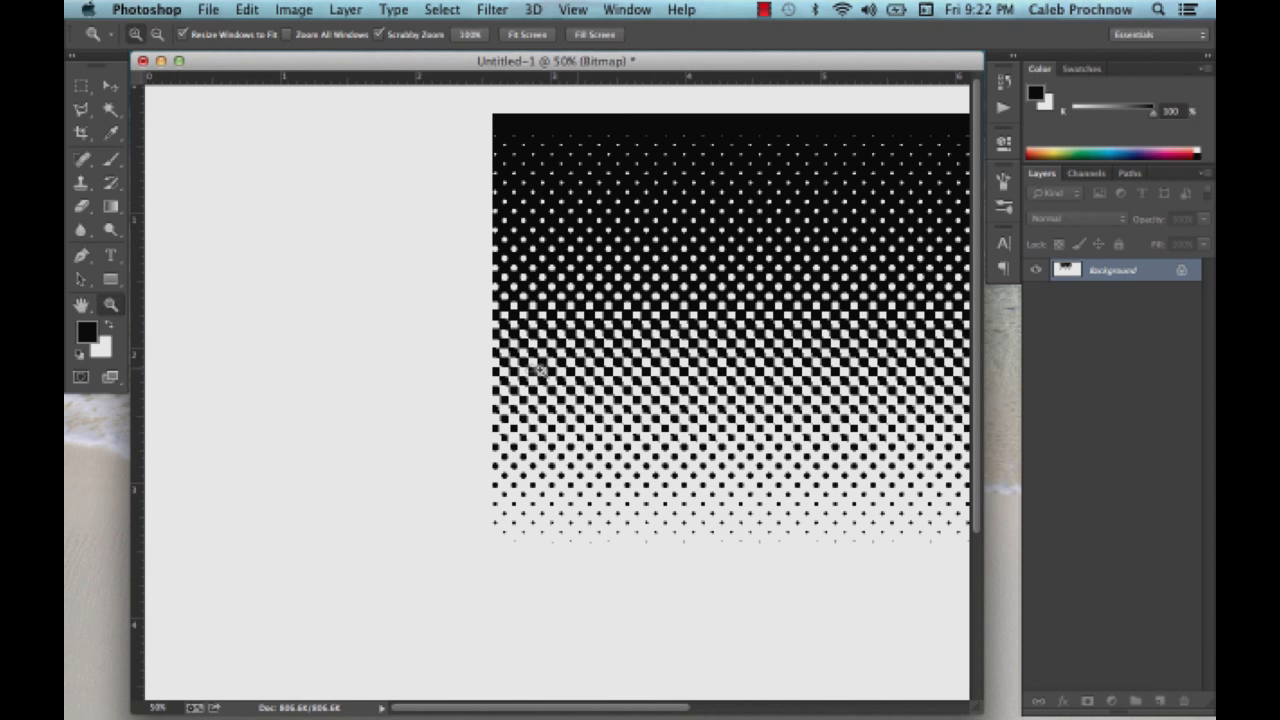
left_click_drag(707, 343, 461, 356)
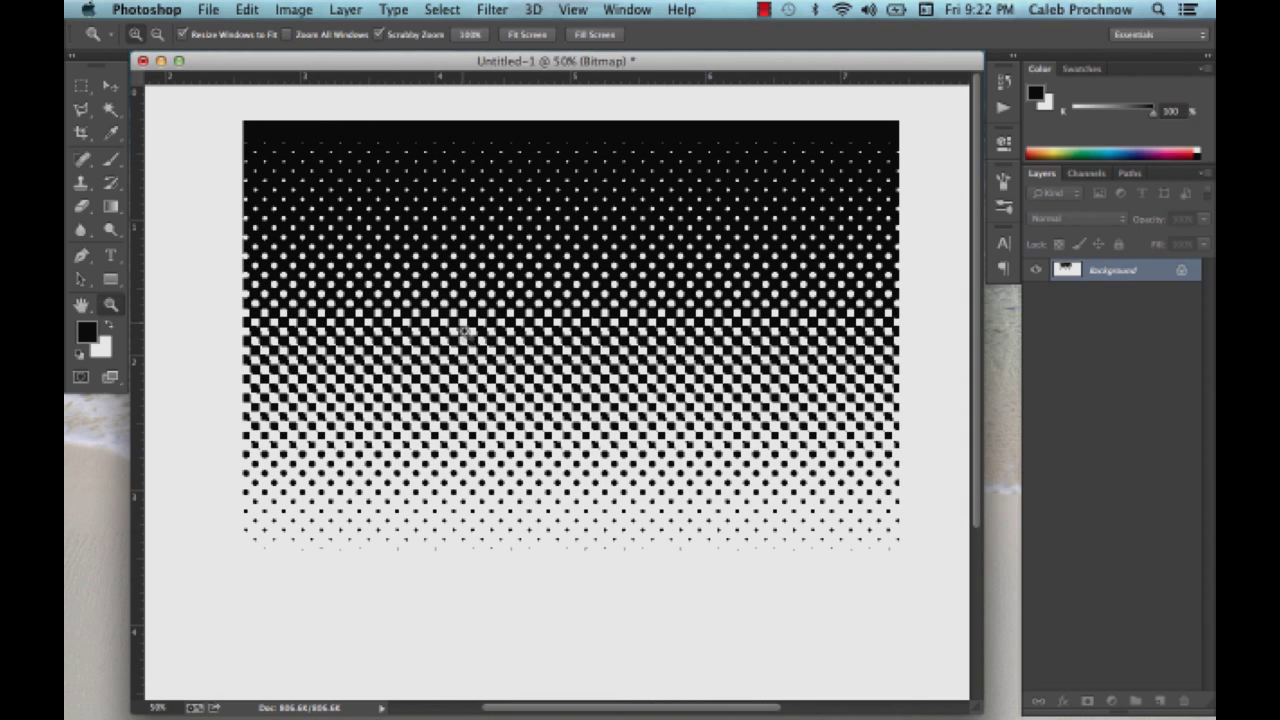
- Convert the bitmap halftone to Grayscale mode with a size ratio of 1, and on to RGB Color mode
left_click(294, 10)
mouse_move(298, 33)
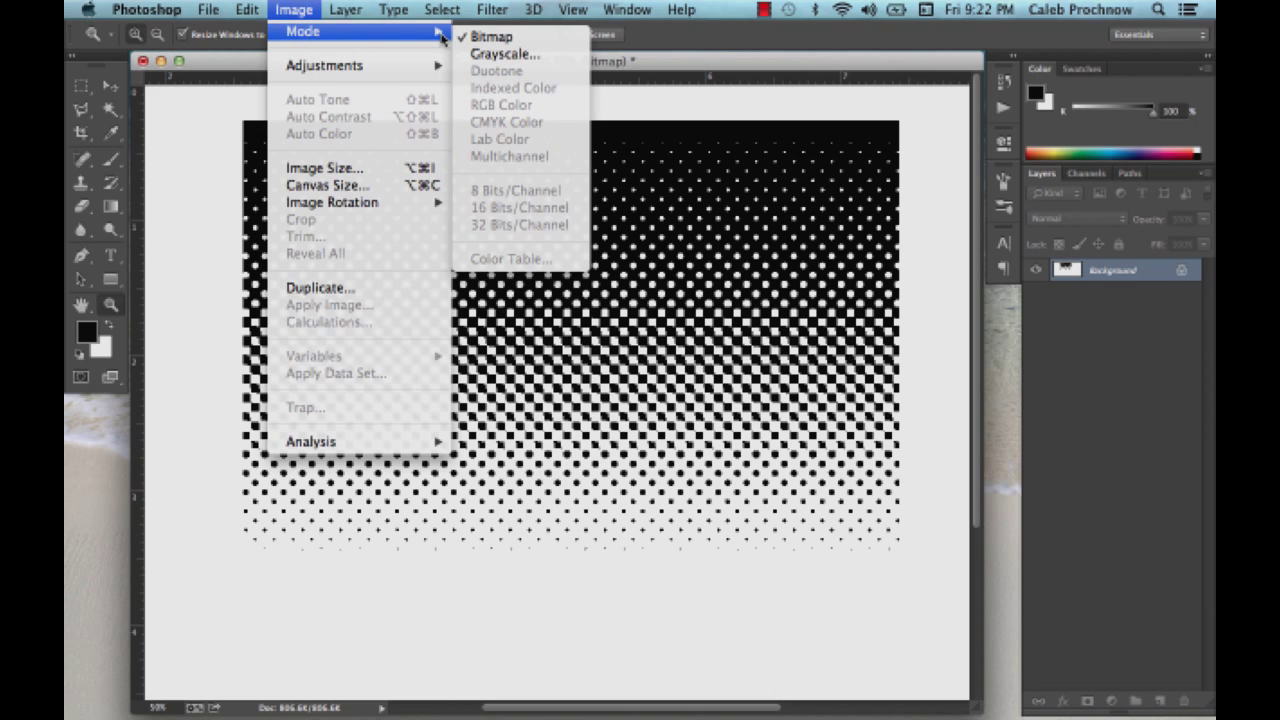
left_click(474, 56)
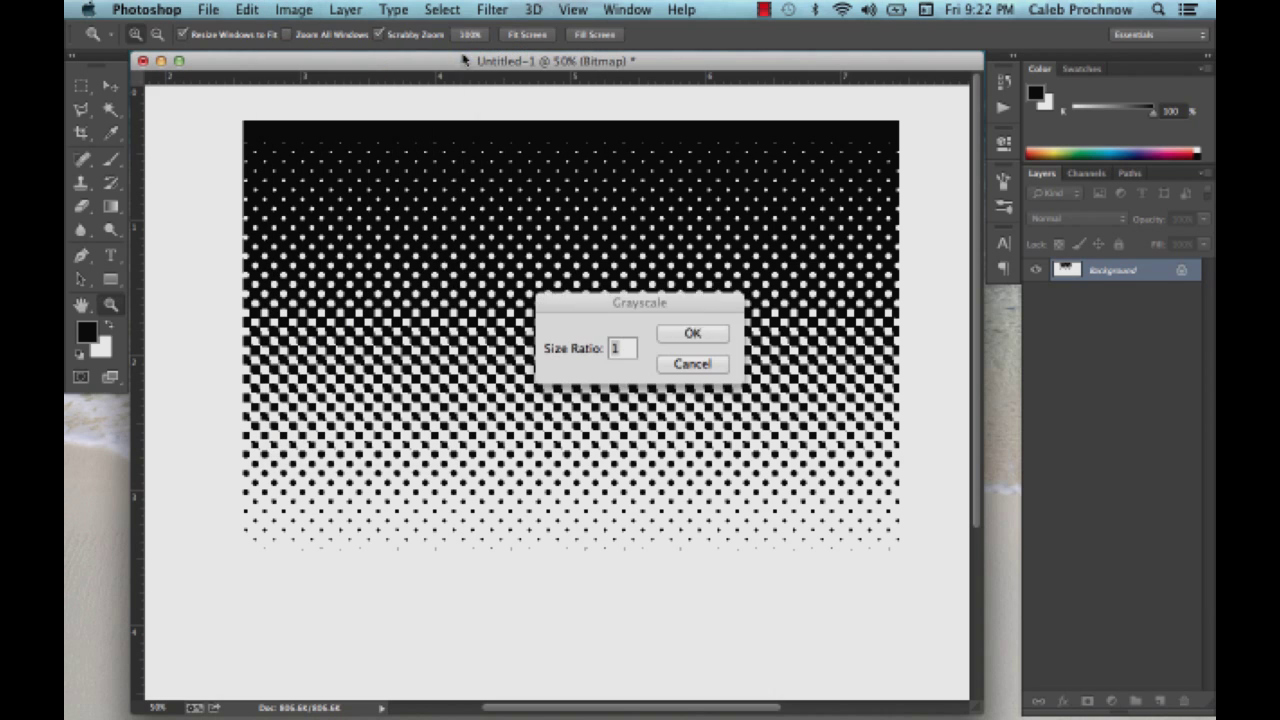
left_click(686, 345)
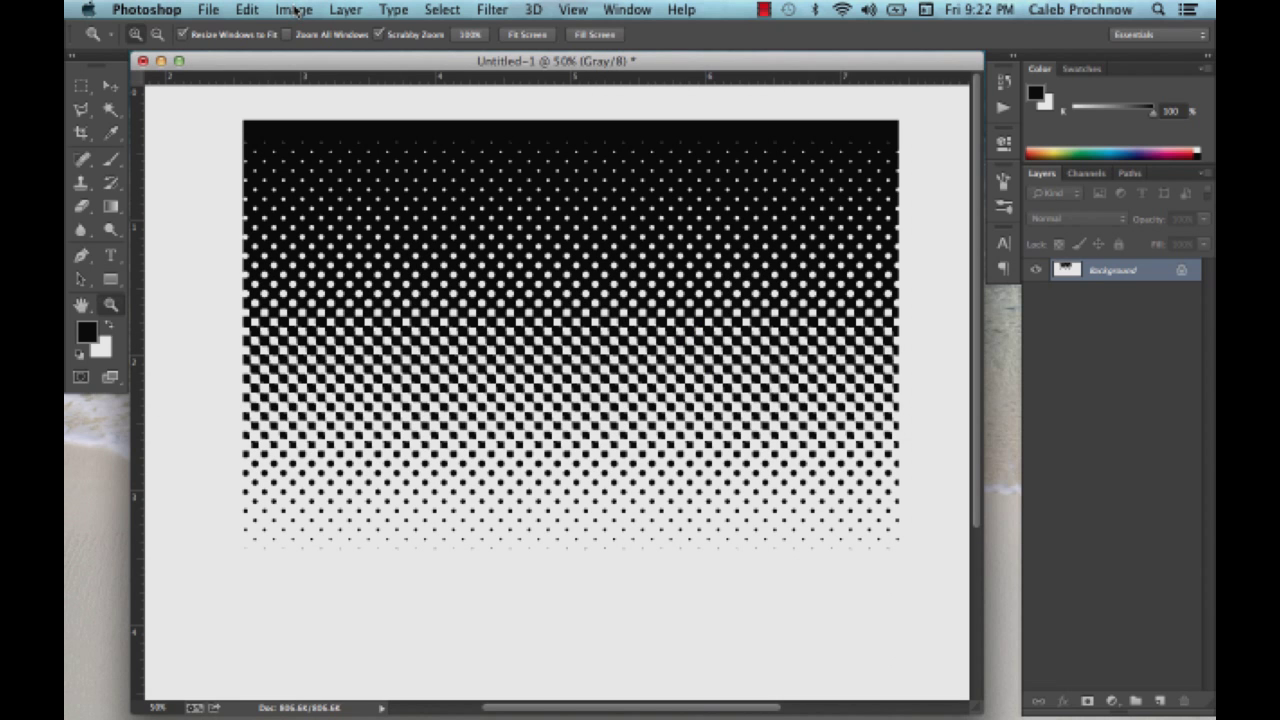
left_click(296, 10)
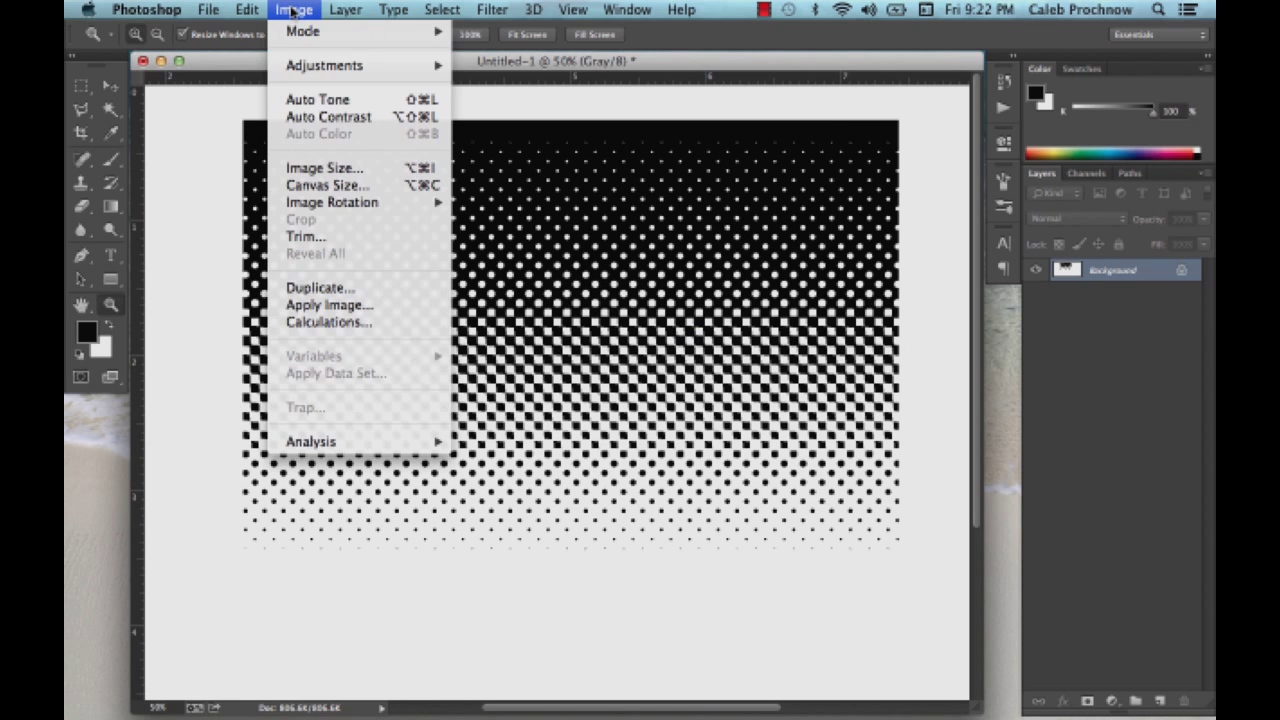
mouse_move(440, 31)
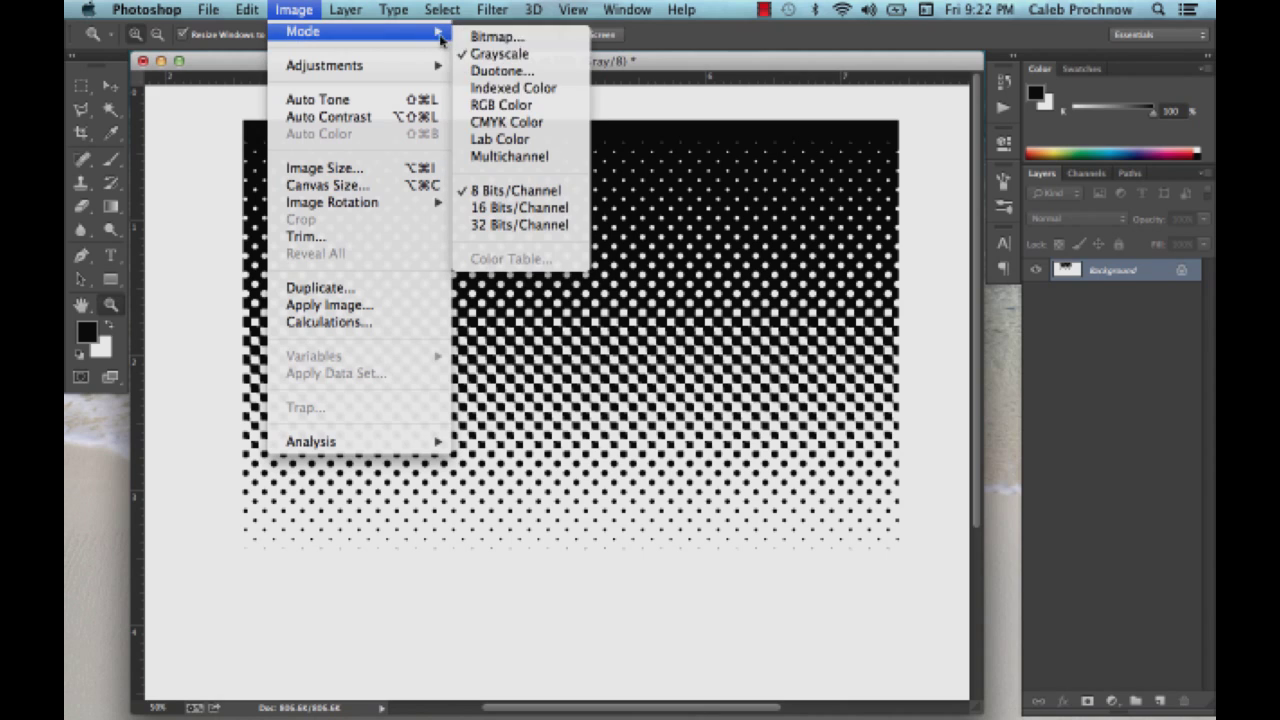
left_click(482, 106)
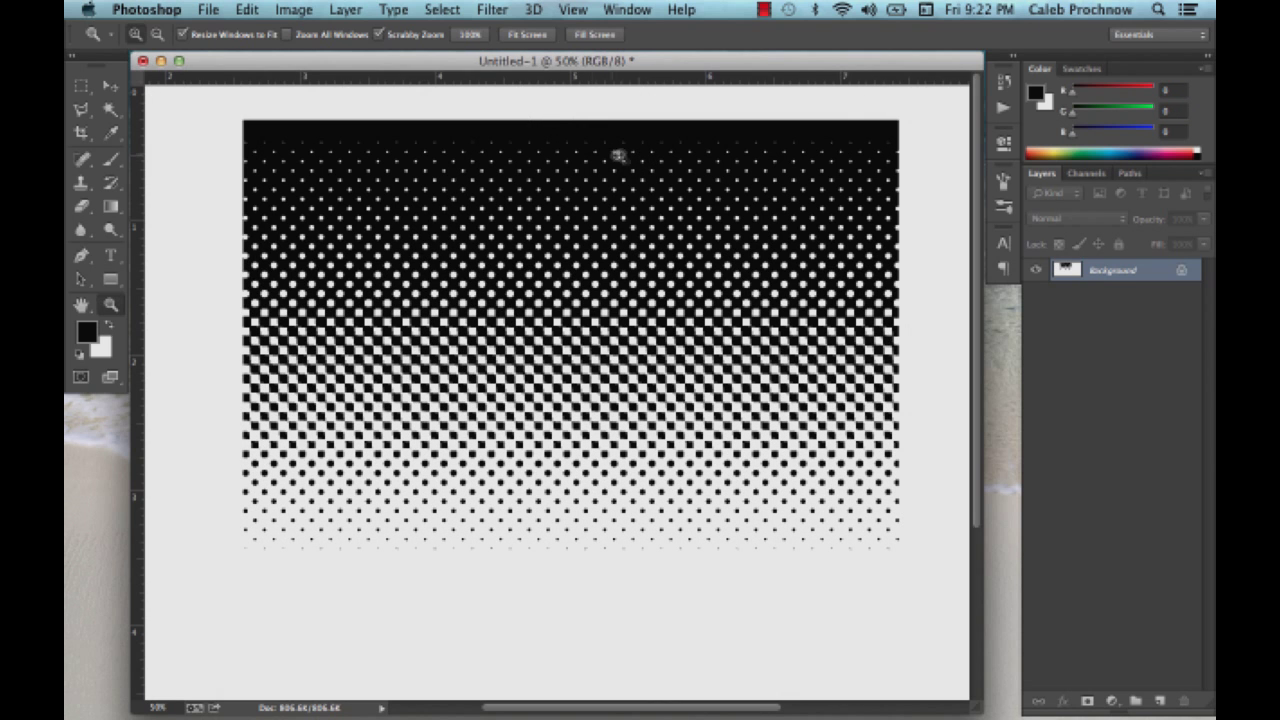
- Select all black areas of the halftone with the Magic Wand tool at tolerance 32 and Contiguous turned off
left_click(110, 111)
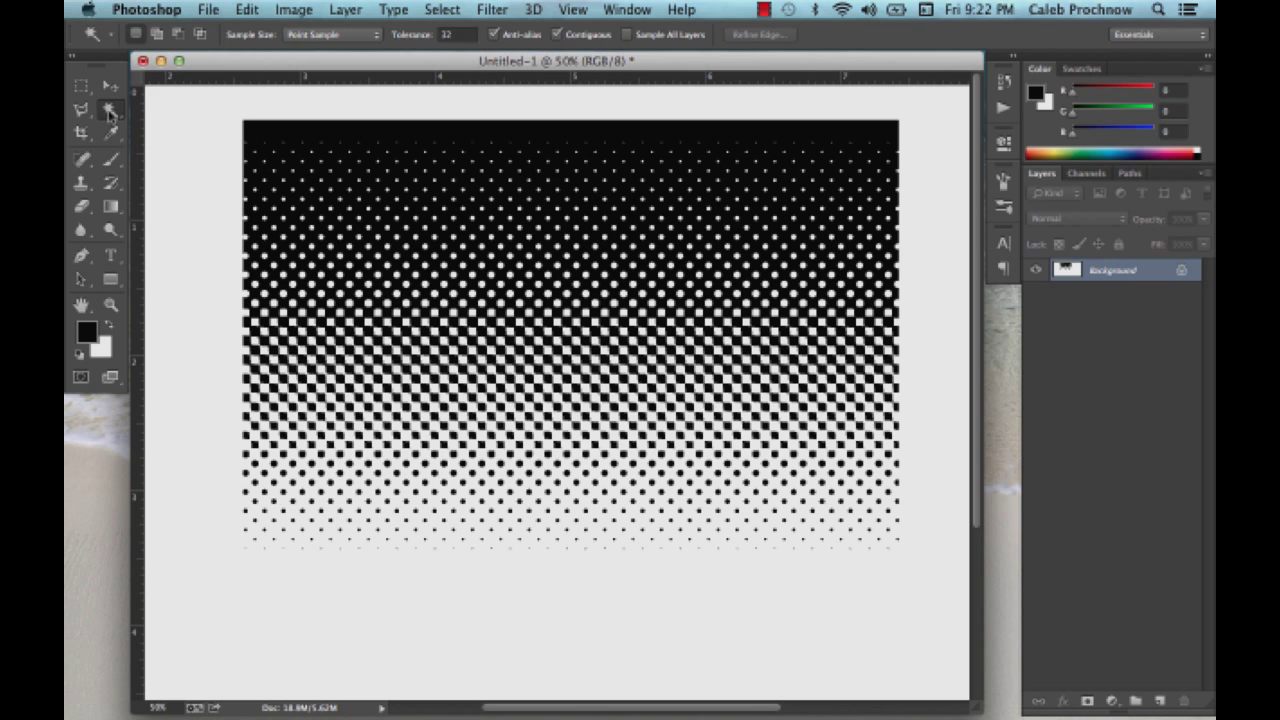
left_click(111, 113)
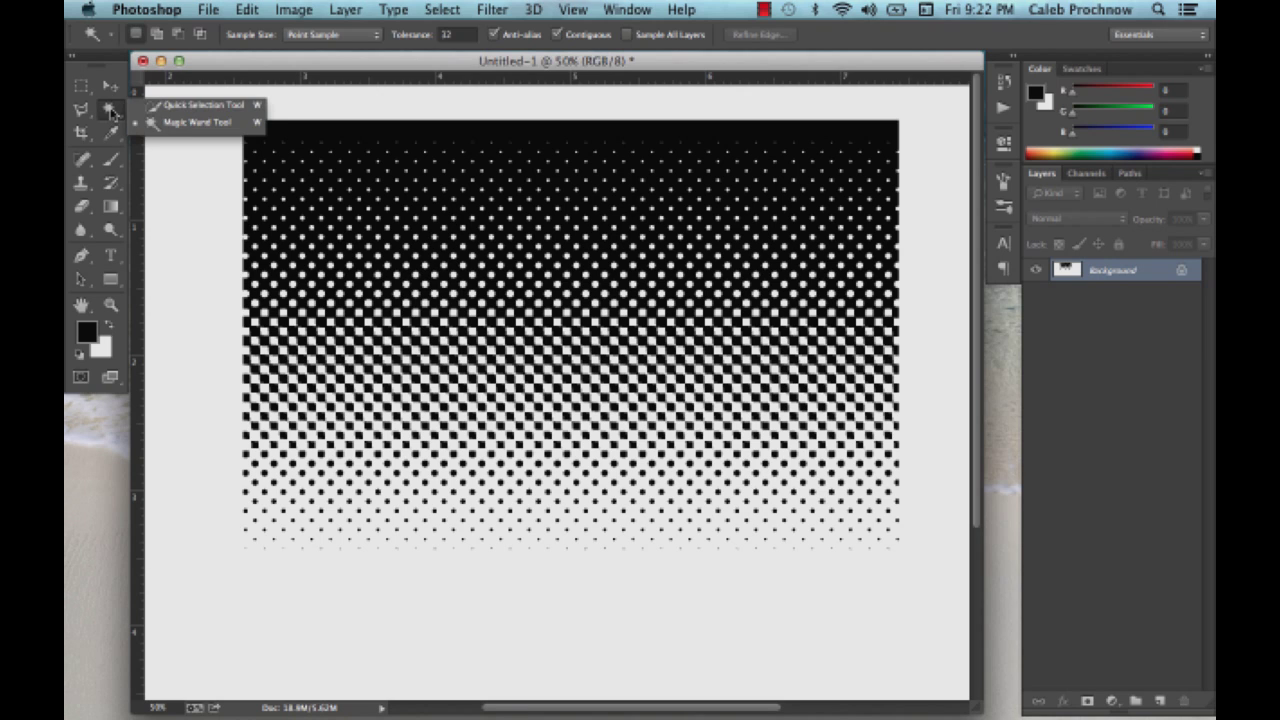
left_click(160, 106)
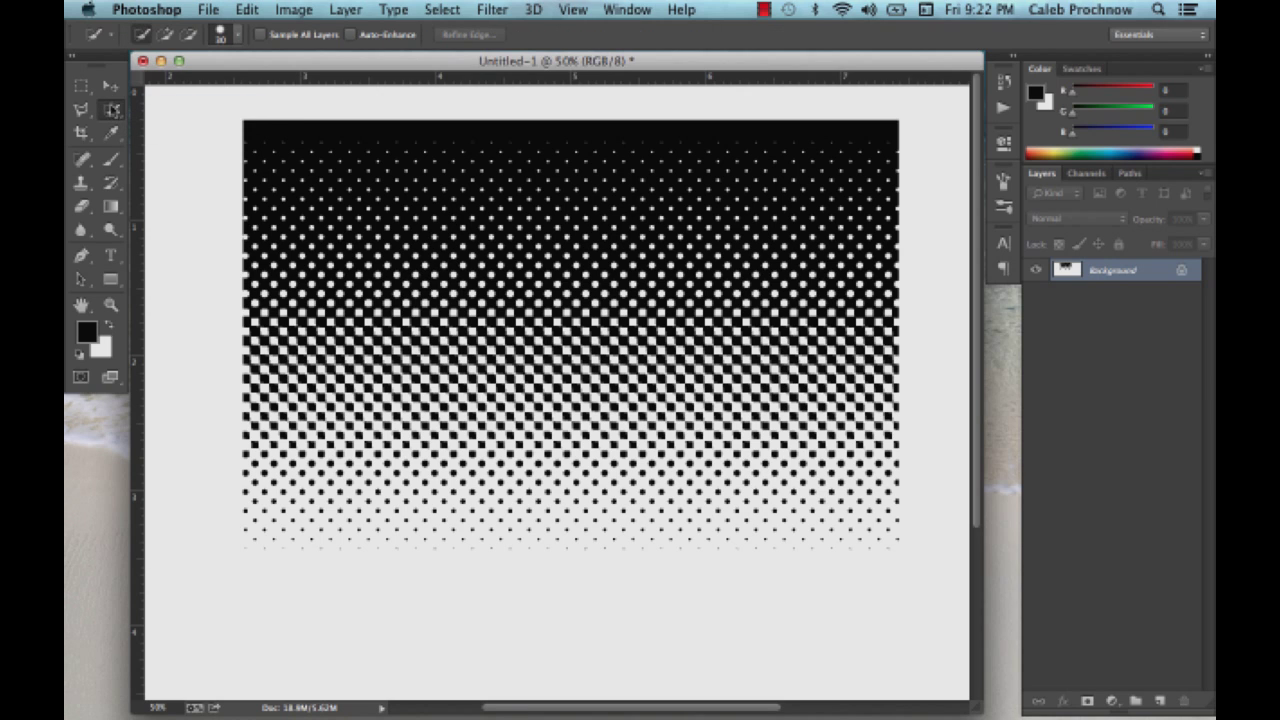
left_click(113, 113)
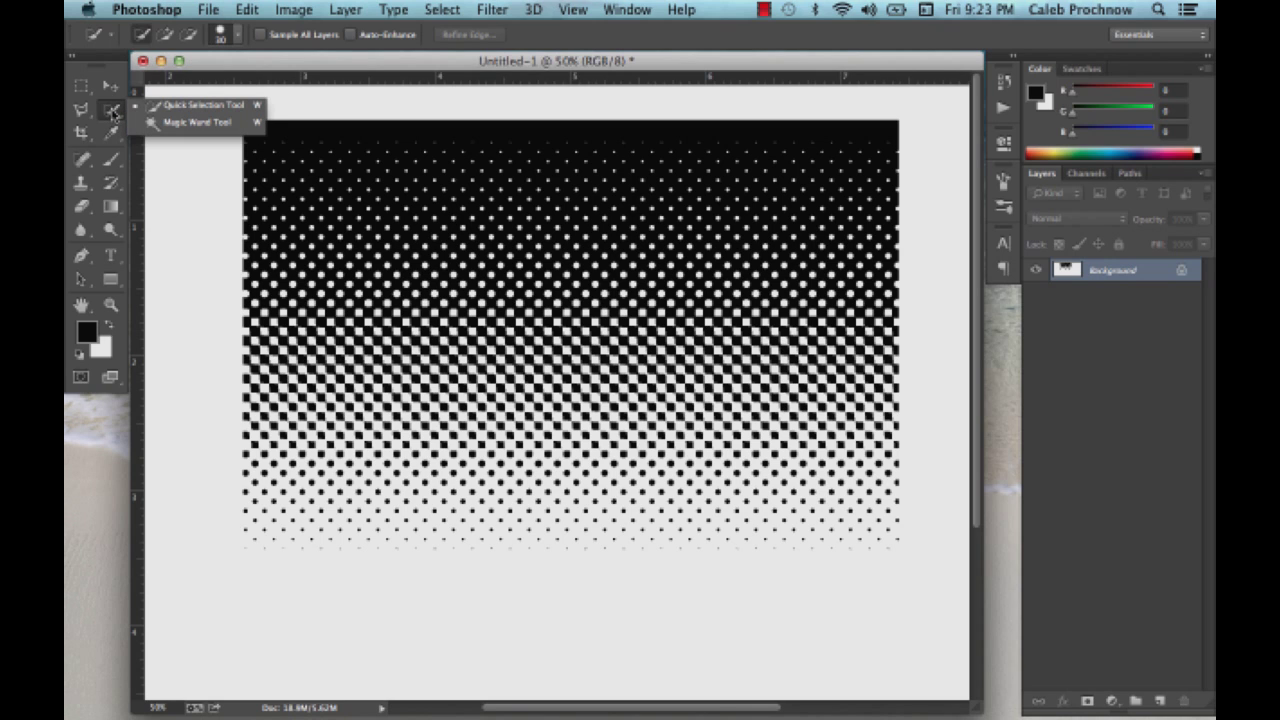
left_click(148, 122)
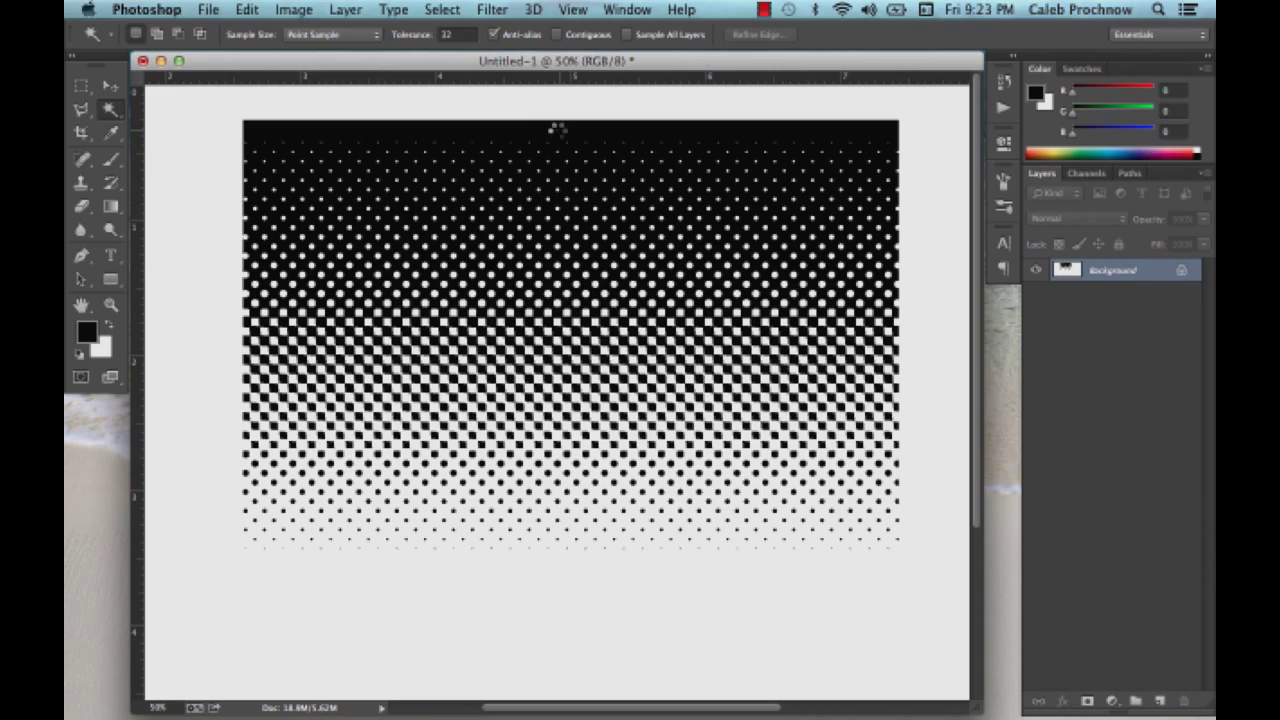
left_click(558, 135)
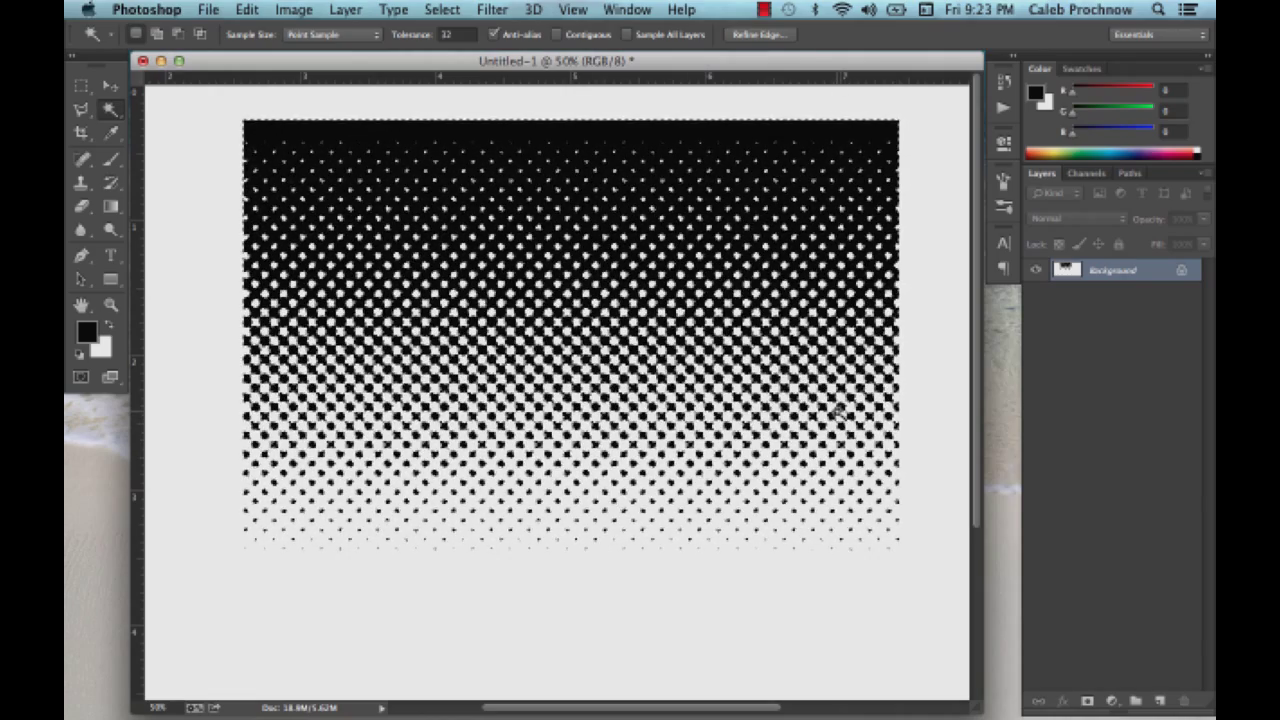
- Copy the selected black halftone pattern and paste it onto a new layer
key("super+z")
key("super+c")
key("super+v")
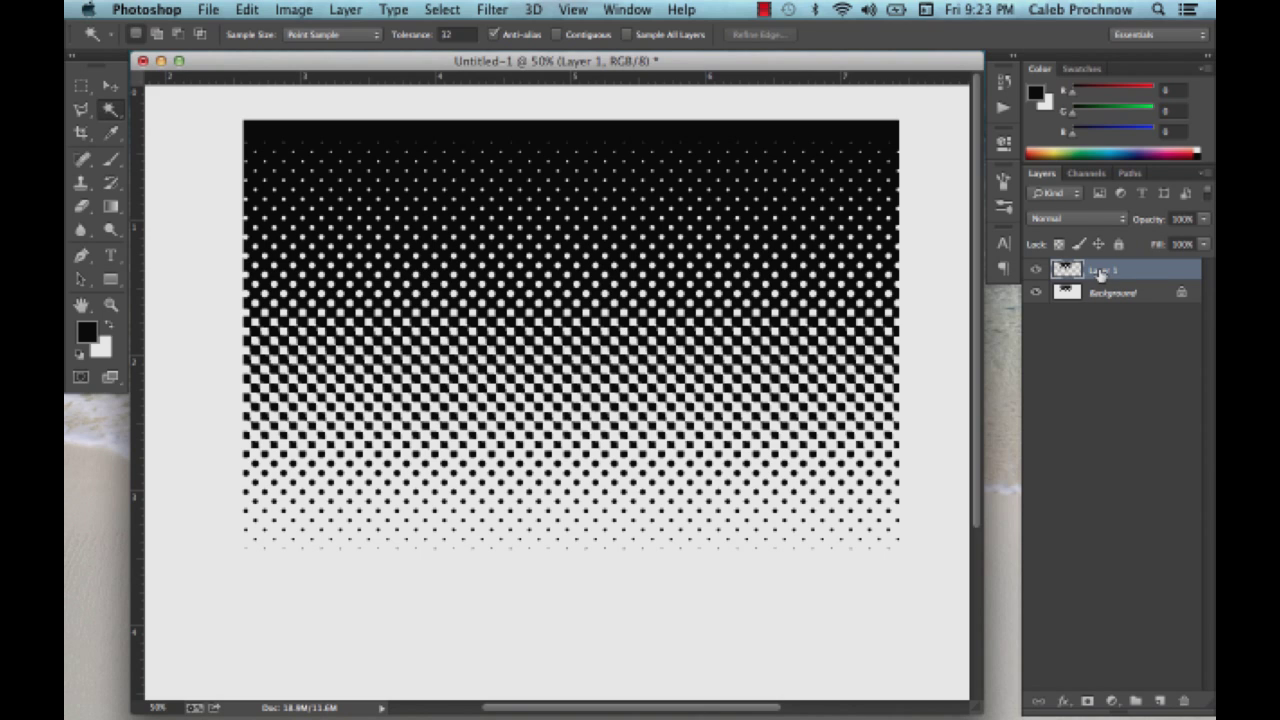
- Toggle the visibility of the pasted halftone layer to compare it with the identical pattern on the Background
left_click(1036, 271)
left_click(1036, 271)
left_click(1036, 271)
left_click(1036, 271)
left_click(1036, 272)
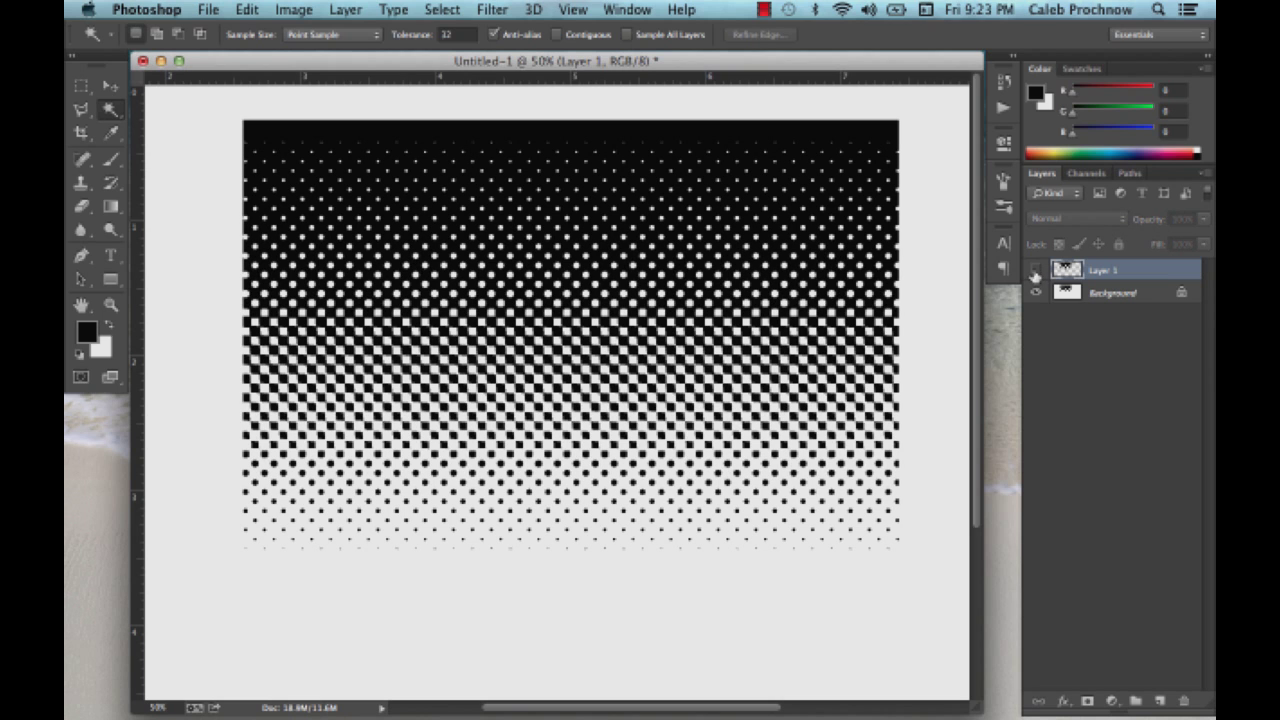
left_click(1036, 272)
left_click(1036, 272)
left_click(1036, 272)
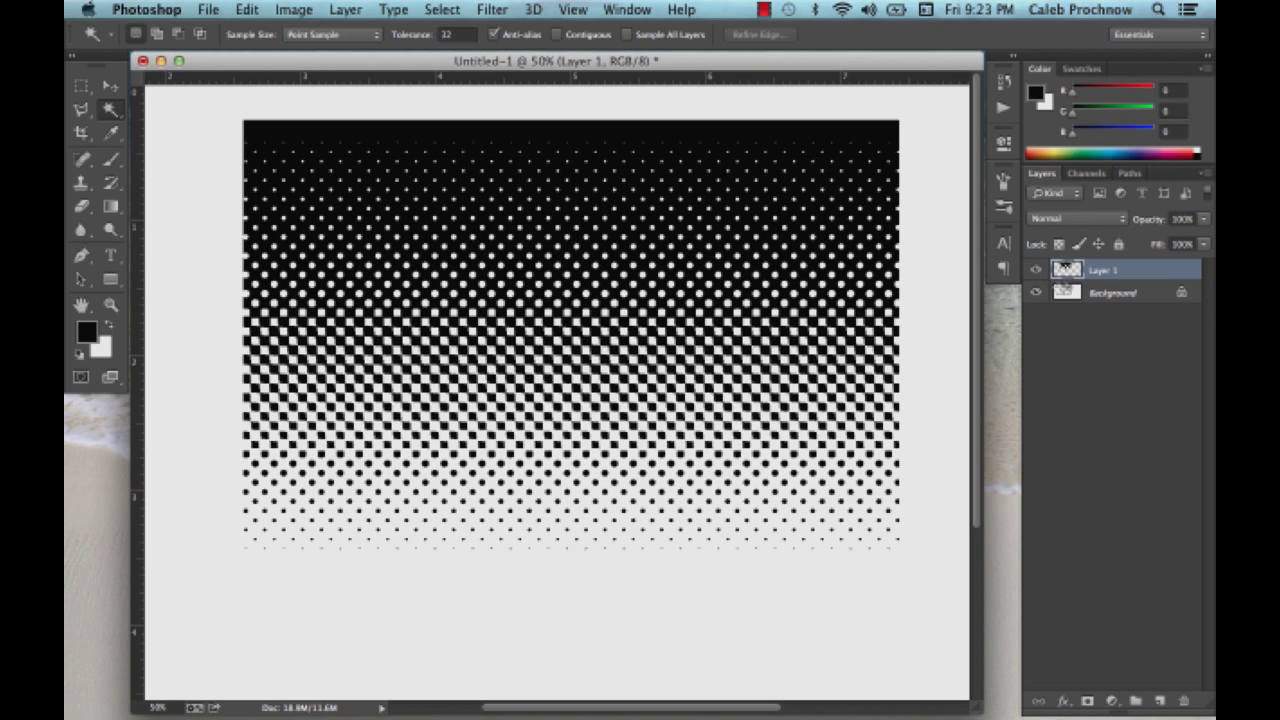
- Swap the foreground color to white and fill the Background layer with it at 100% opacity in Normal mode
left_click(1098, 294)
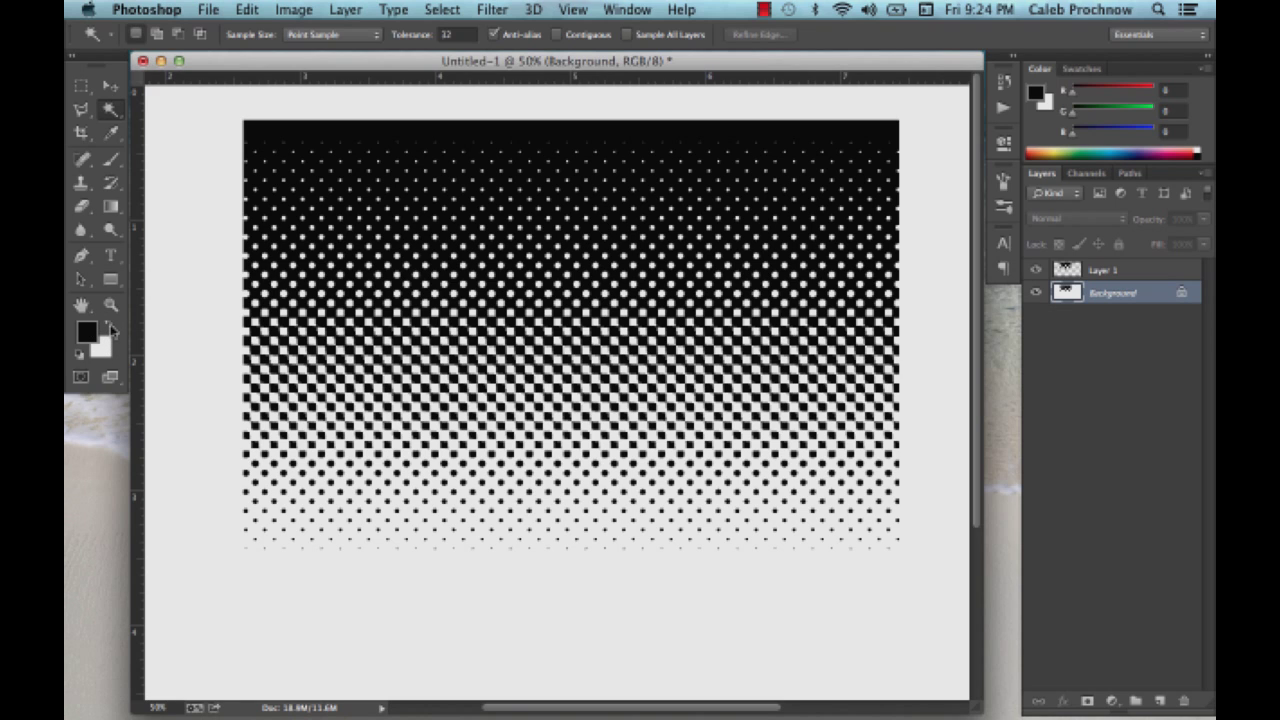
left_click(110, 326)
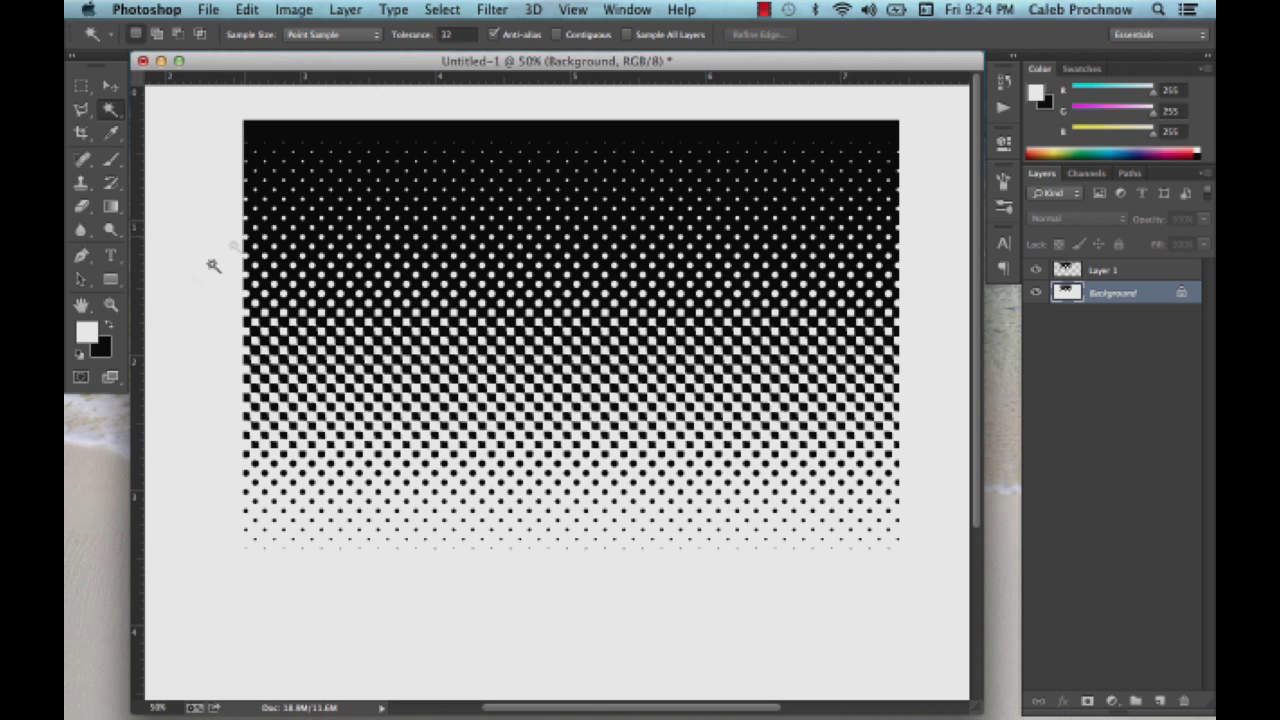
left_click(247, 10)
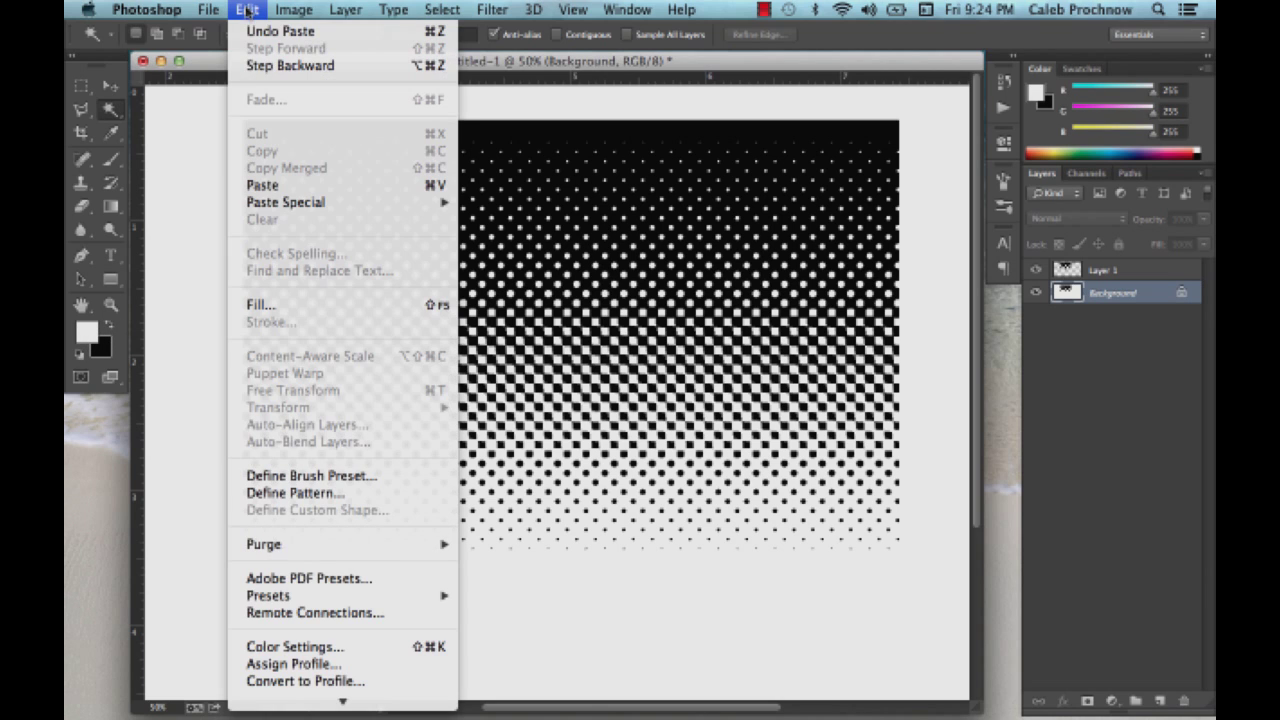
left_click(258, 306)
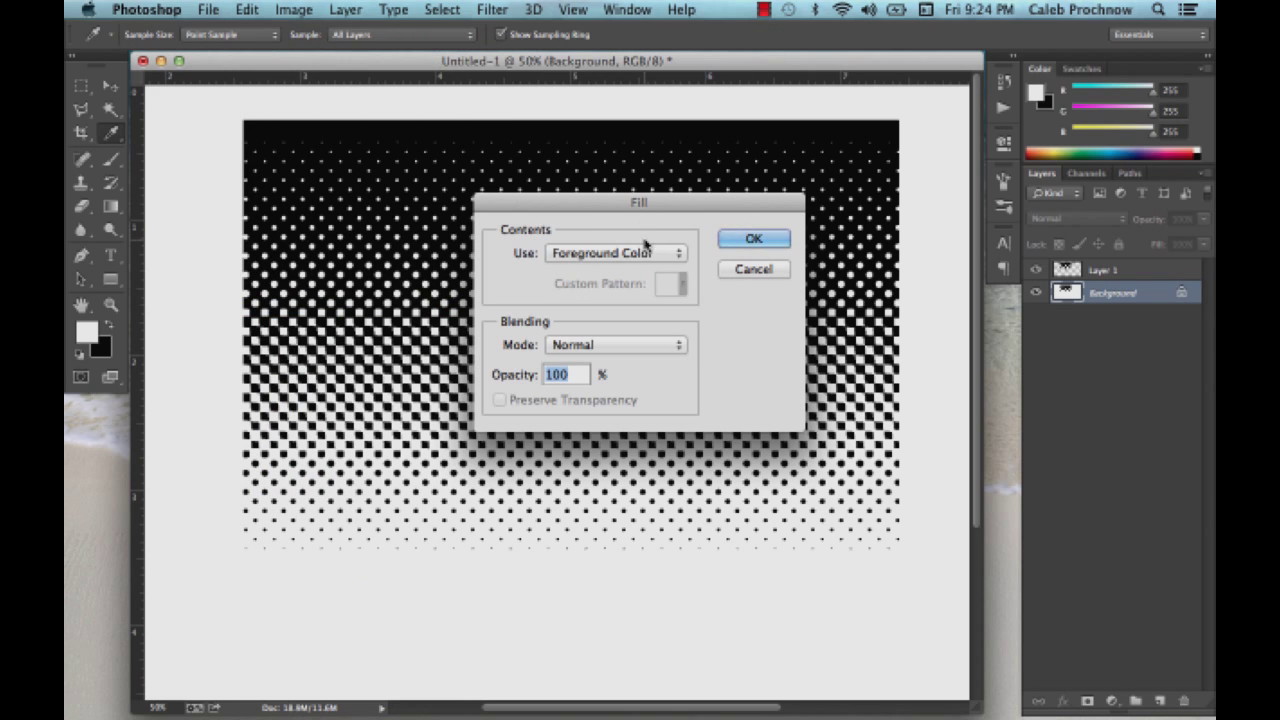
left_click(752, 240)
key("w")
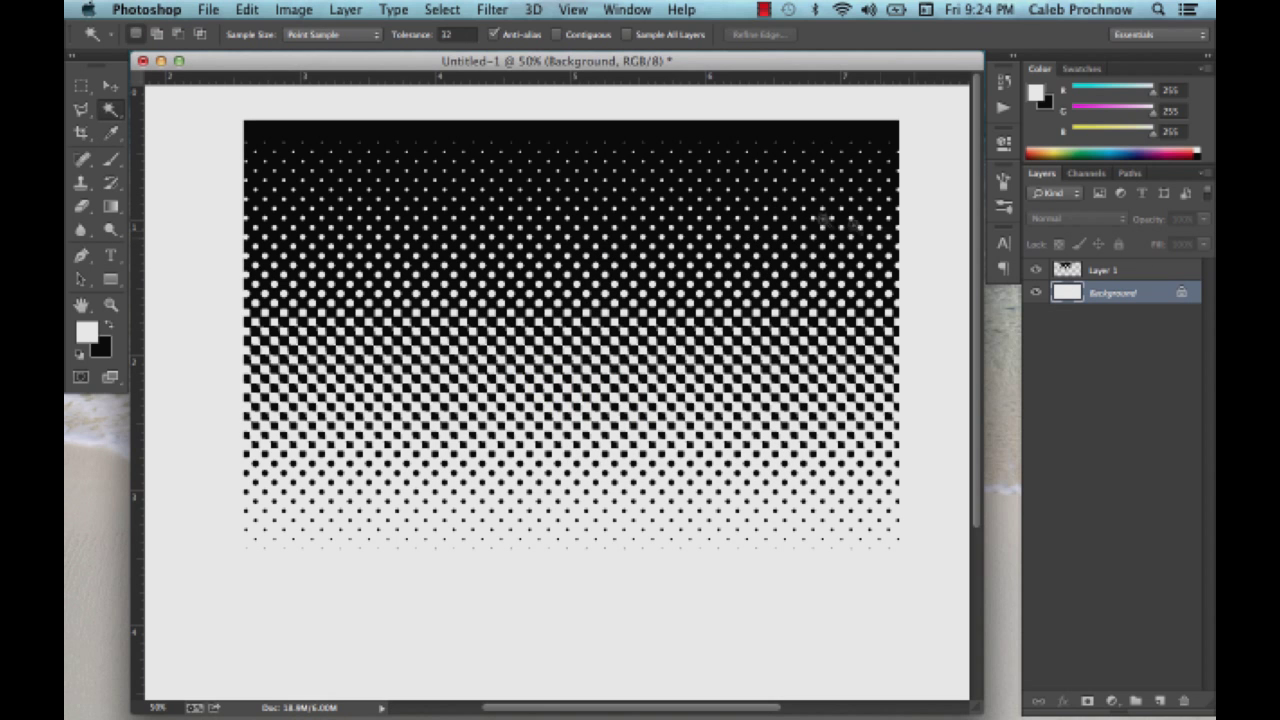
- Check the isolated halftone against the white Background by hiding and showing Layer 1
left_click(1036, 272)
left_click(1036, 272)
left_click(1036, 272)
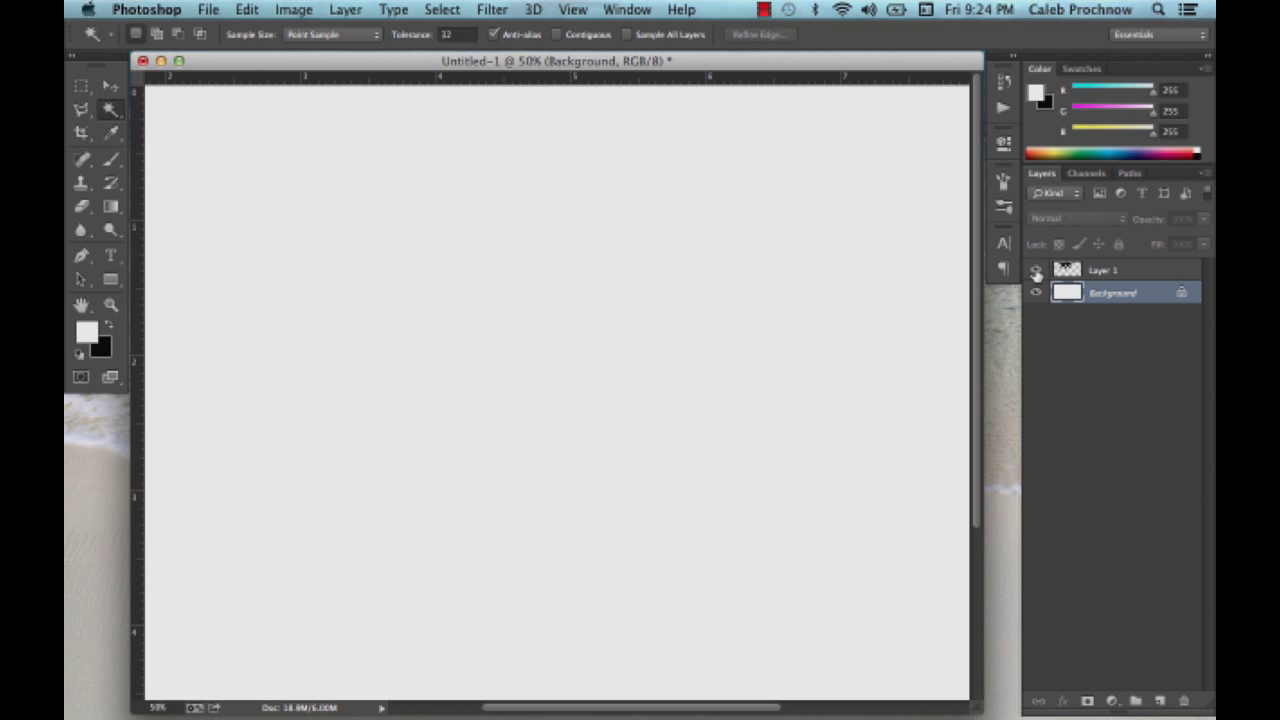
left_click(1036, 272)
left_click(1036, 272)
left_click(1036, 272)
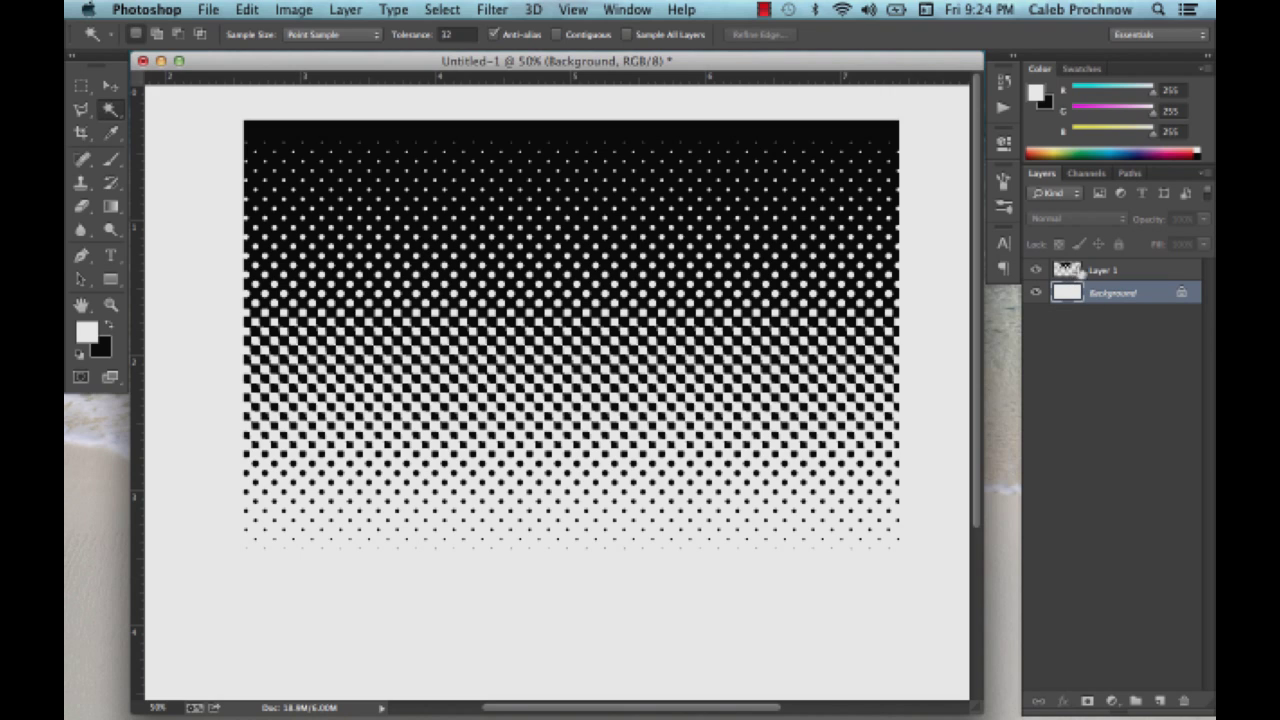
- Lock Layer 1's transparent pixels and ready the Brush tool with a red foreground color, RGB 197, 27, 27
left_click(1100, 272)
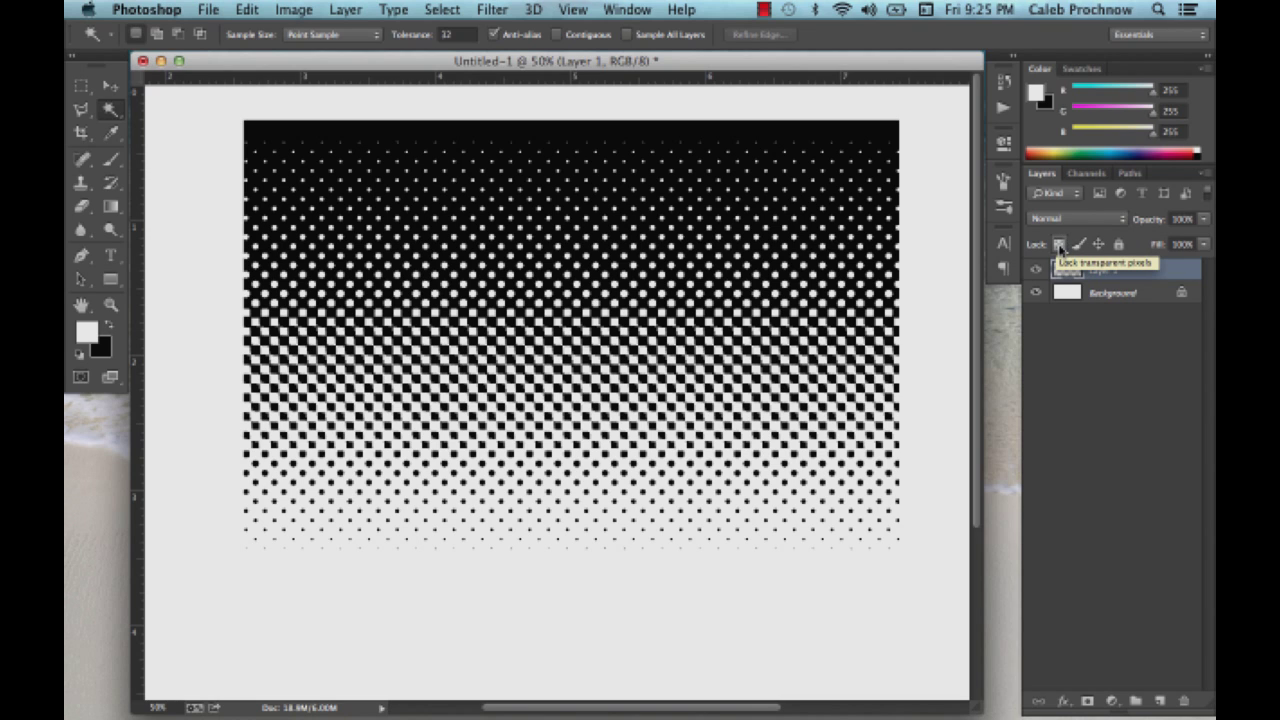
left_click(1059, 245)
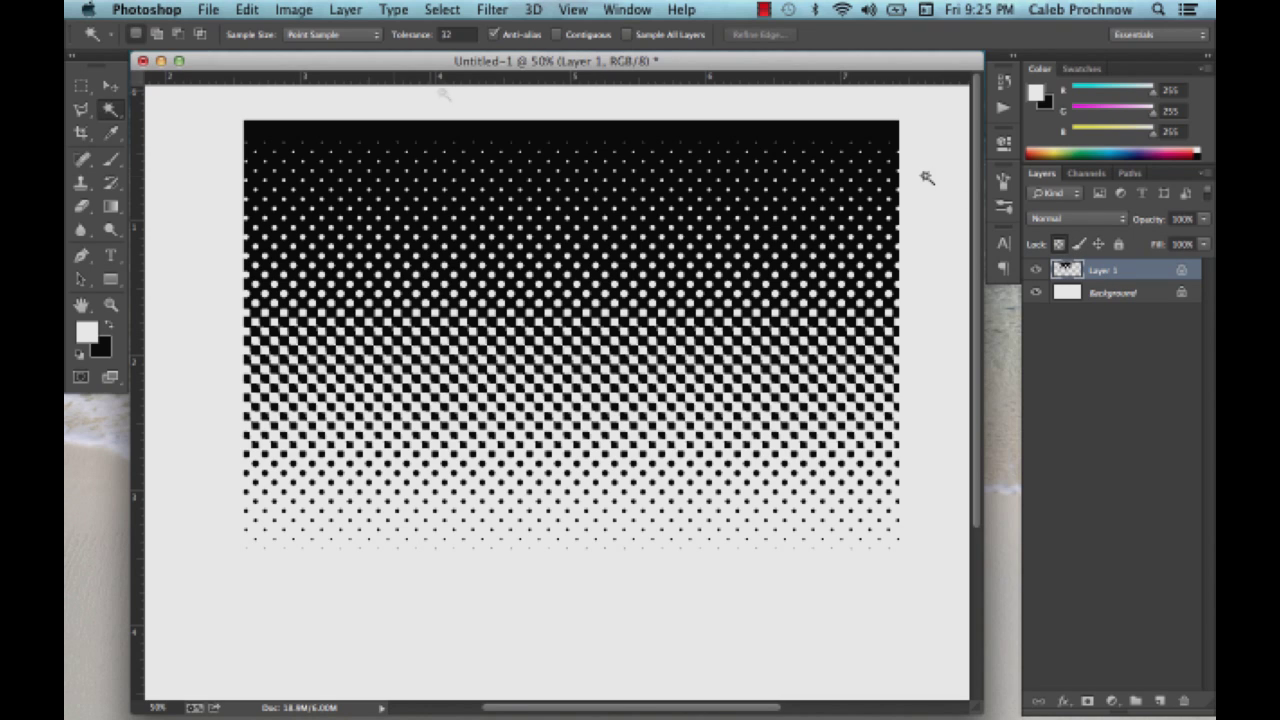
left_click(110, 162)
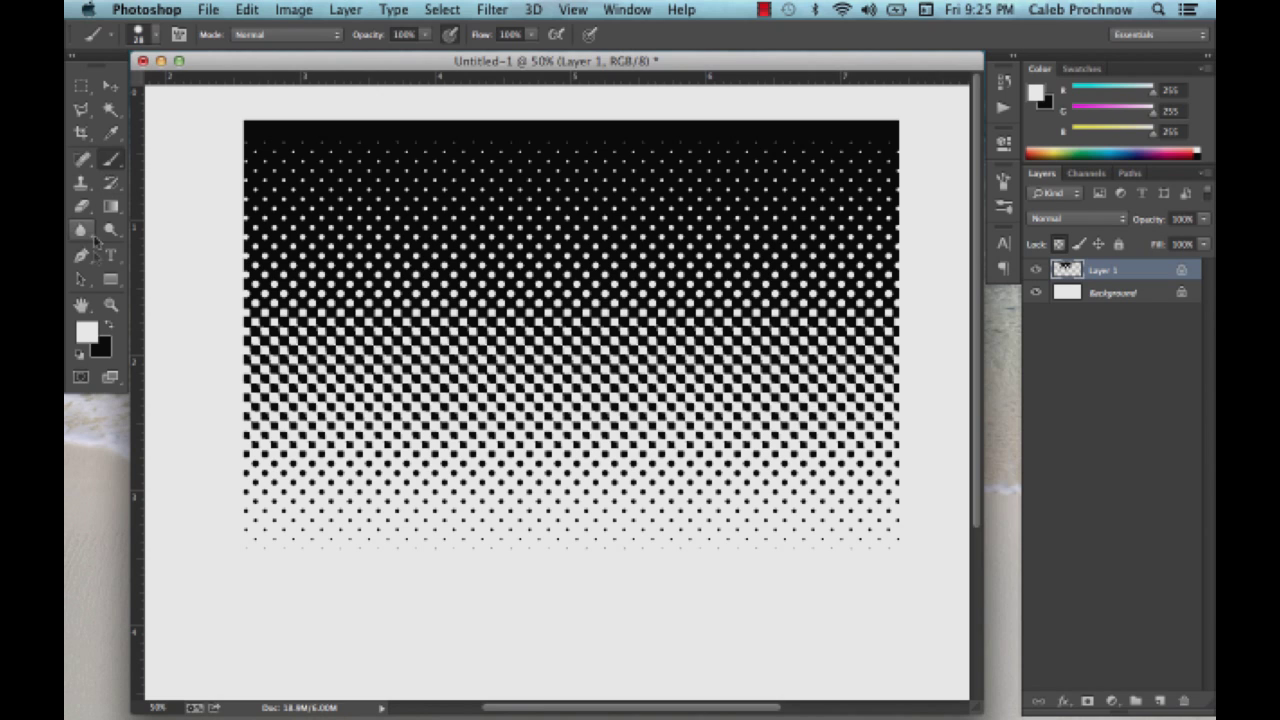
left_click(86, 331)
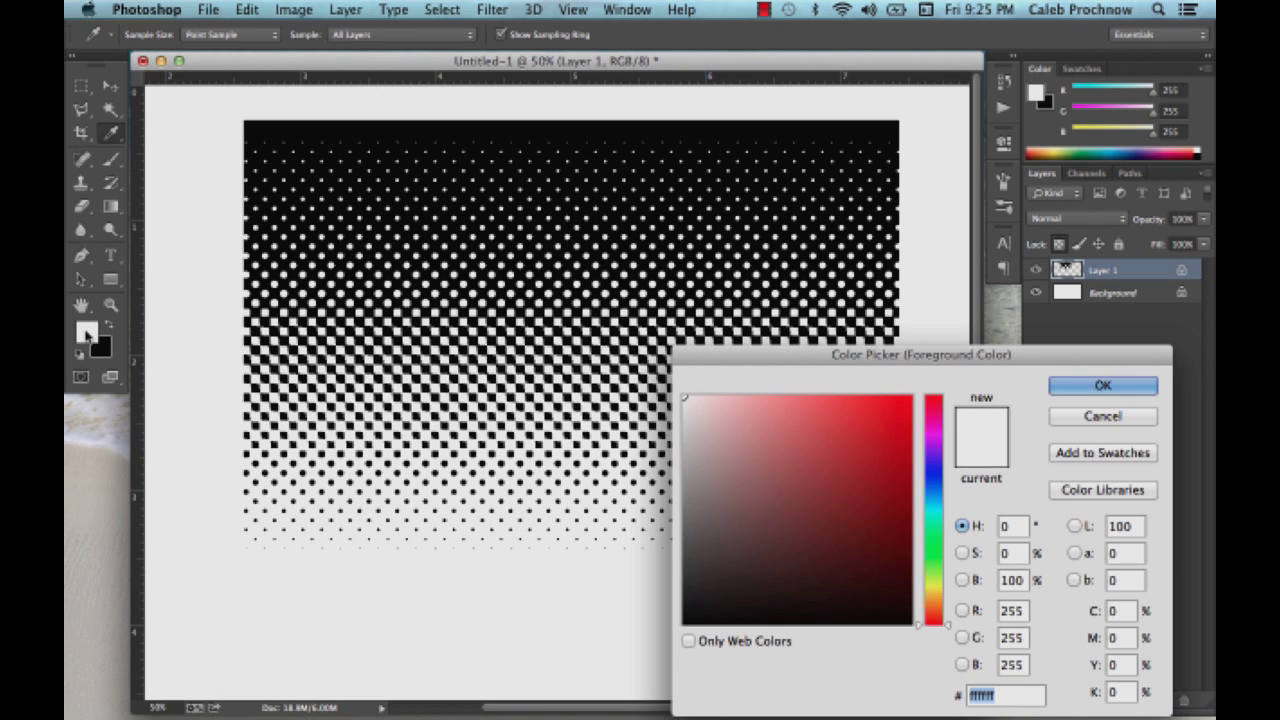
left_click(878, 449)
left_click(1103, 388)
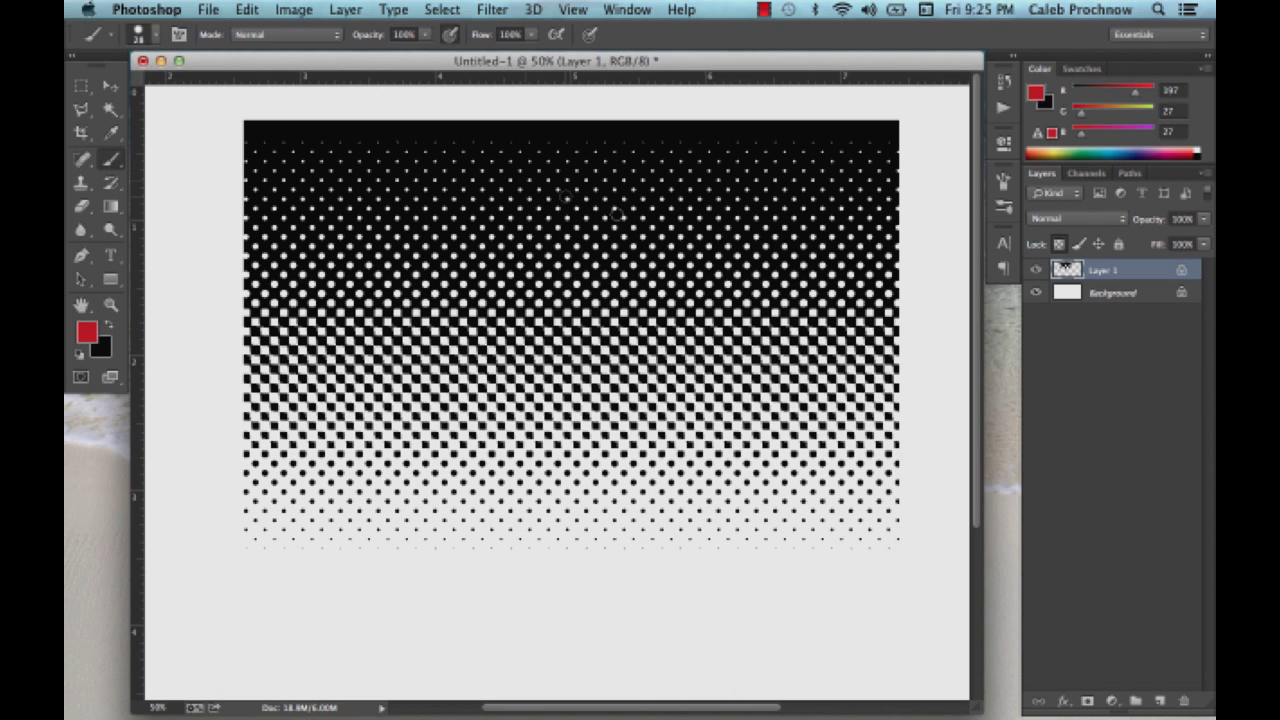
- Switch to a soft round brush at 325 px and paint red over the middle and lower halftone dots on Layer 1
left_click(156, 37)
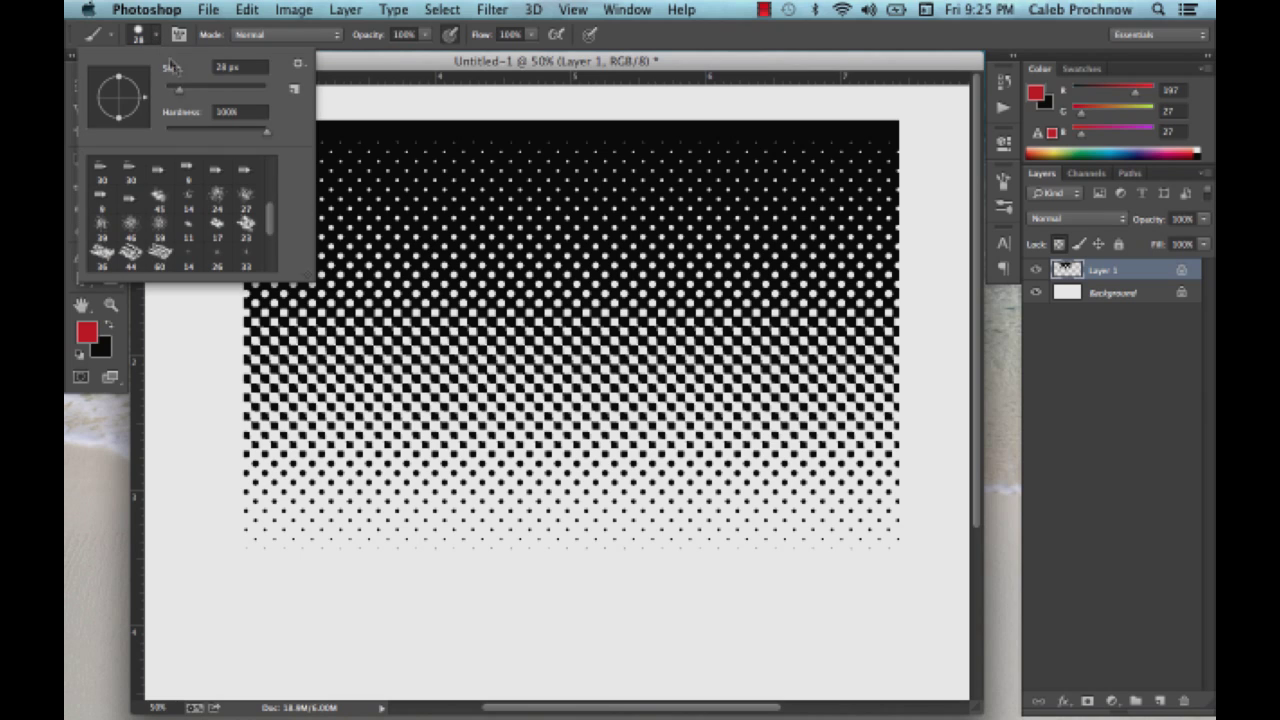
left_click_drag(180, 90, 224, 93)
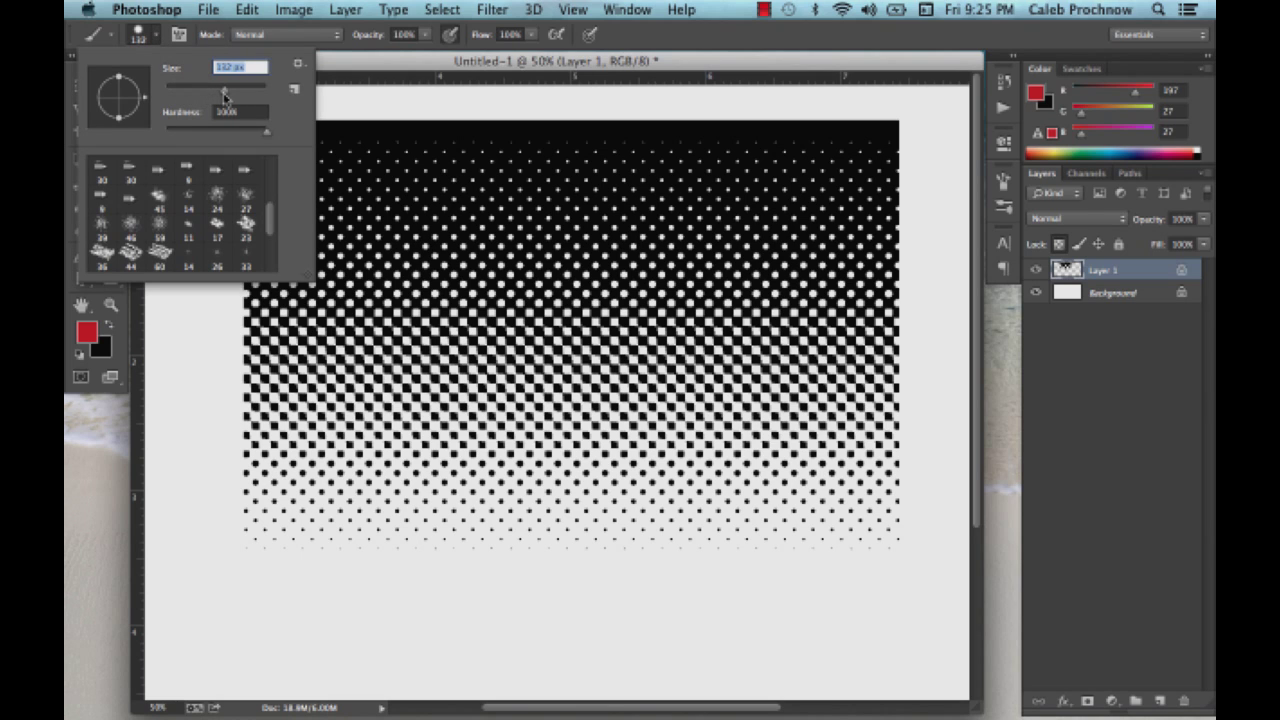
scroll(275, 225, "up", 5)
left_click(189, 171)
left_click_drag(229, 92, 248, 92)
left_click(217, 423)
mouse_move(296, 489)
left_mouse_down()
mouse_move(430, 464)
mouse_move(776, 501)
mouse_move(741, 440)
mouse_move(520, 316)
mouse_move(751, 306)
mouse_move(622, 316)
mouse_move(773, 316)
mouse_move(720, 348)
mouse_move(804, 337)
mouse_move(867, 353)
mouse_move(899, 379)
mouse_move(922, 458)
mouse_move(904, 474)
mouse_move(560, 400)
mouse_move(393, 385)
mouse_move(307, 413)
mouse_move(565, 216)
mouse_move(570, 180)
left_mouse_up()
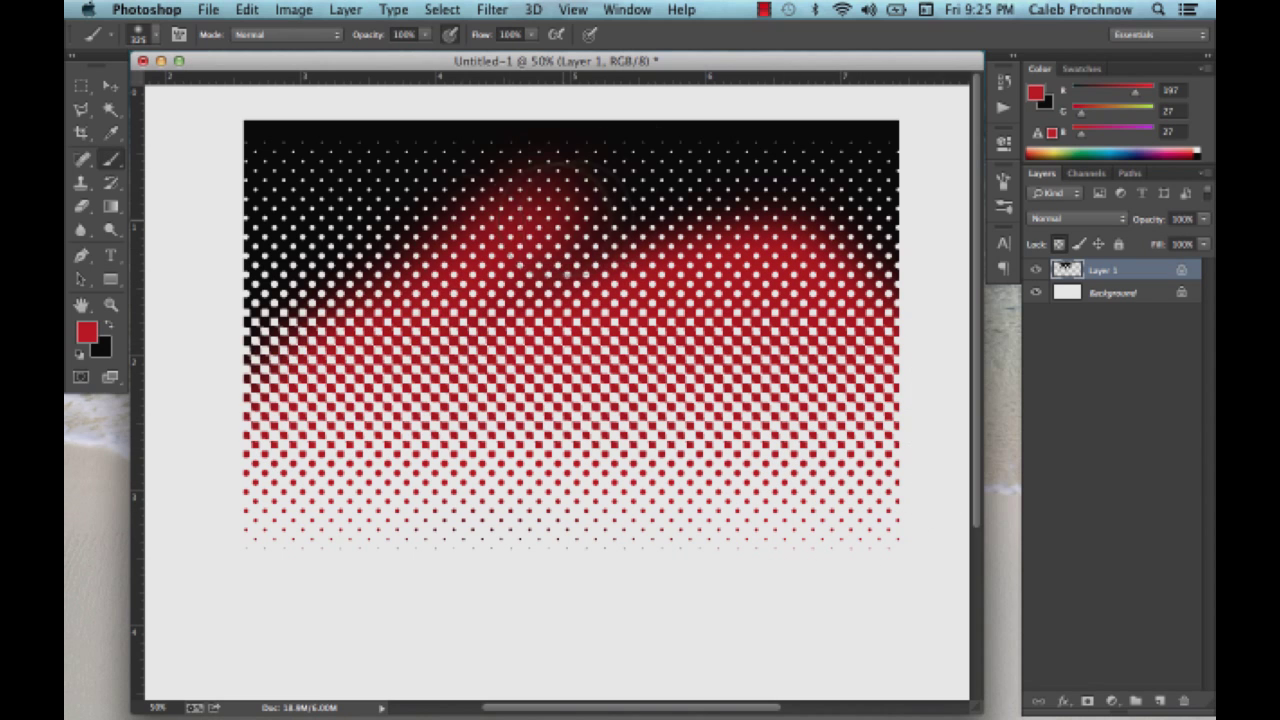
- Swap the foreground color to black, choose hue 226, and paint black along the upper edge of the red area
key("x")
left_click(89, 336)
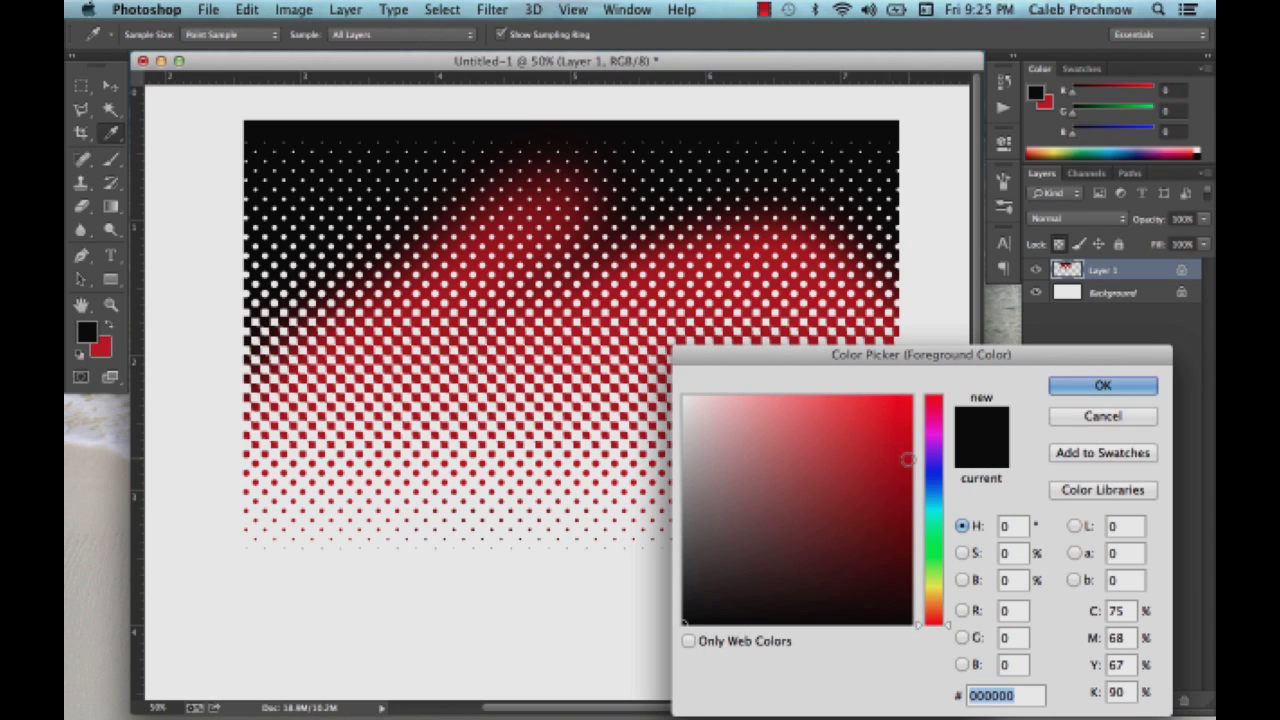
left_click(932, 485)
left_click(1110, 387)
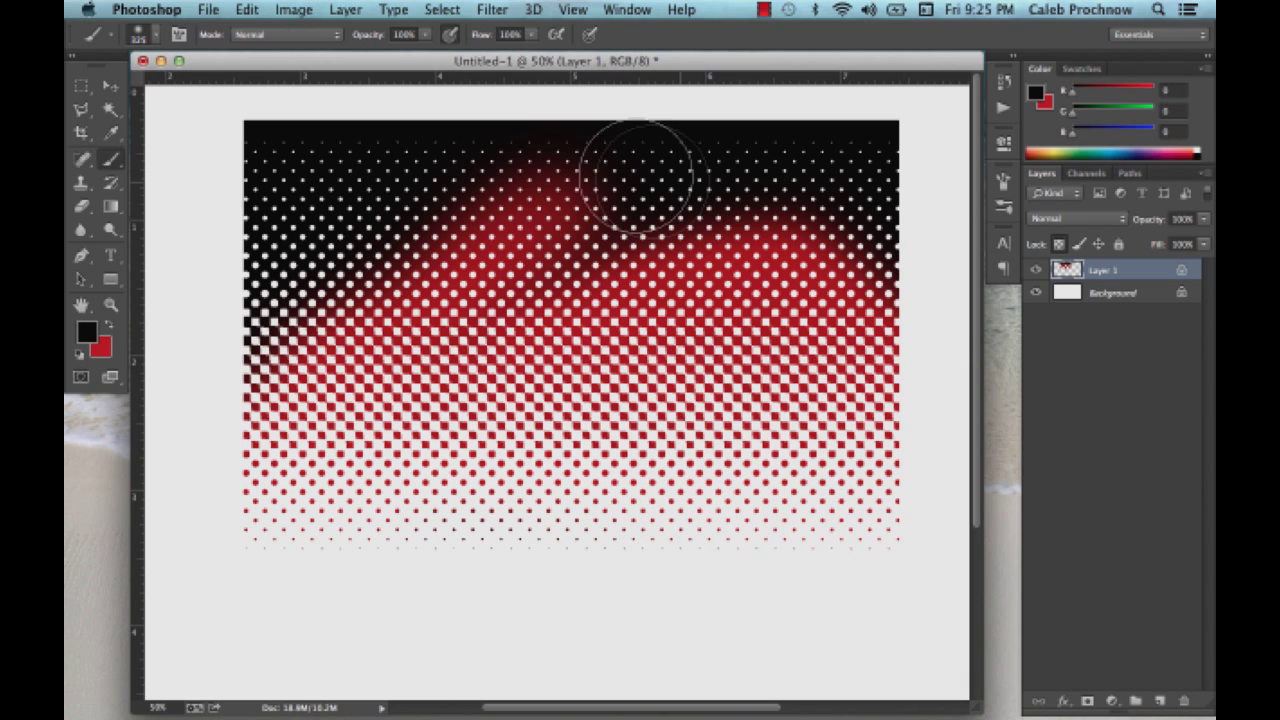
mouse_move(620, 215)
left_mouse_down()
mouse_move(682, 200)
mouse_move(557, 270)
mouse_move(702, 190)
mouse_move(735, 190)
mouse_move(732, 213)
mouse_move(835, 205)
left_mouse_up()
- Set the foreground color to blue, RGB 39, 60, 128, and paint it over the halftone's upper area and left side
left_click(89, 336)
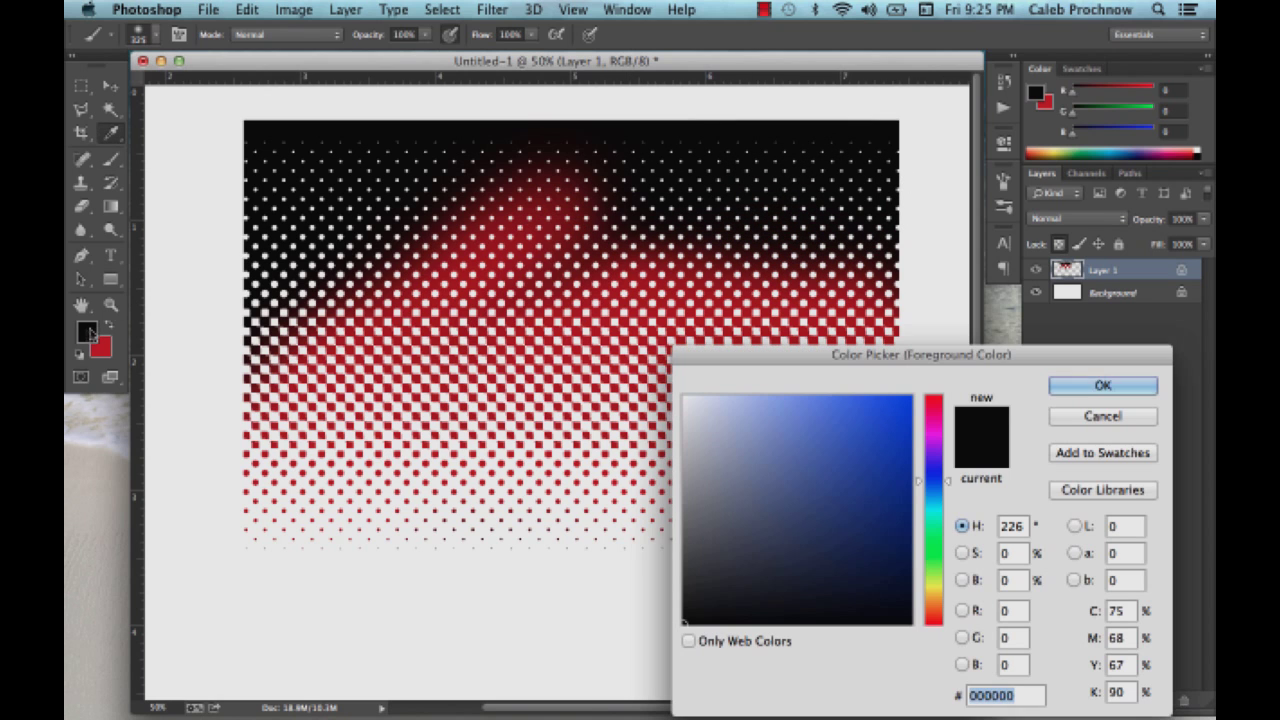
left_click(840, 509)
key("Return")
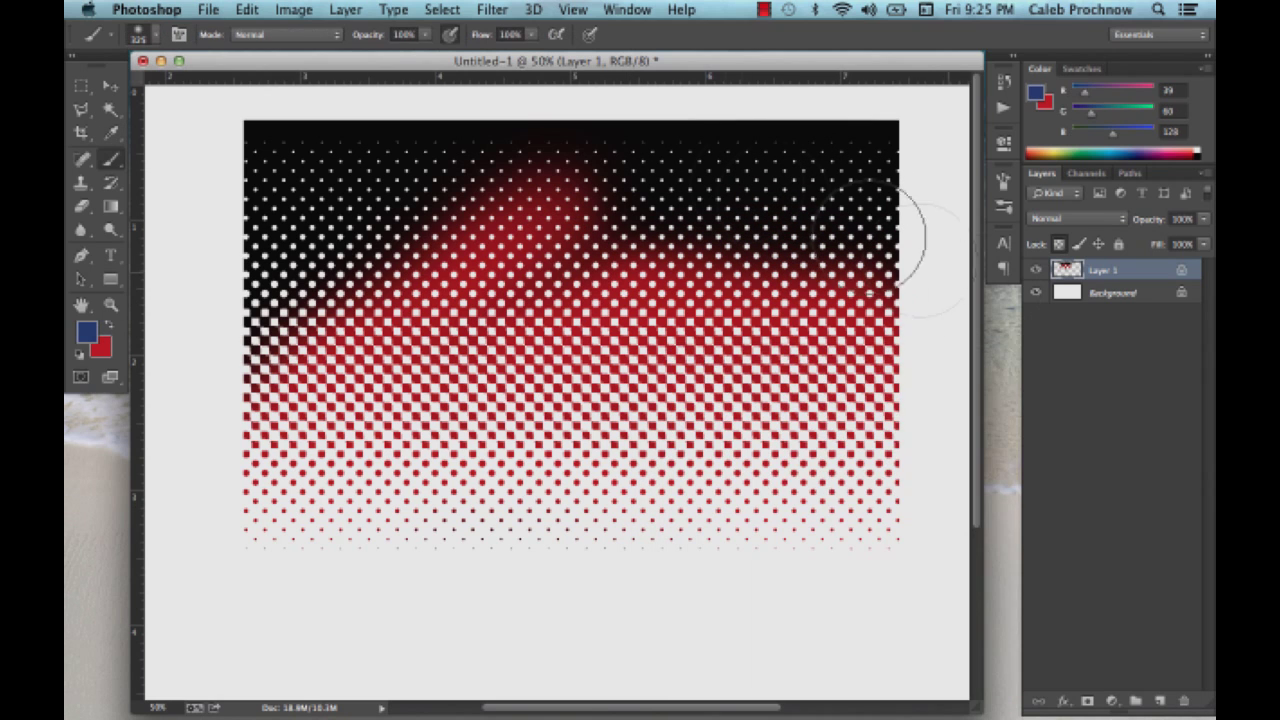
mouse_move(740, 177)
left_mouse_down()
mouse_move(876, 218)
mouse_move(925, 272)
mouse_move(908, 212)
mouse_move(840, 157)
mouse_move(775, 140)
mouse_move(528, 136)
mouse_move(882, 127)
mouse_move(532, 148)
mouse_move(400, 240)
left_mouse_up()
mouse_move(251, 271)
left_mouse_down()
mouse_move(333, 158)
mouse_move(241, 160)
mouse_move(403, 133)
mouse_move(311, 143)
mouse_move(386, 142)
mouse_move(261, 290)
mouse_move(256, 360)
mouse_move(386, 395)
mouse_move(430, 428)
left_mouse_up()
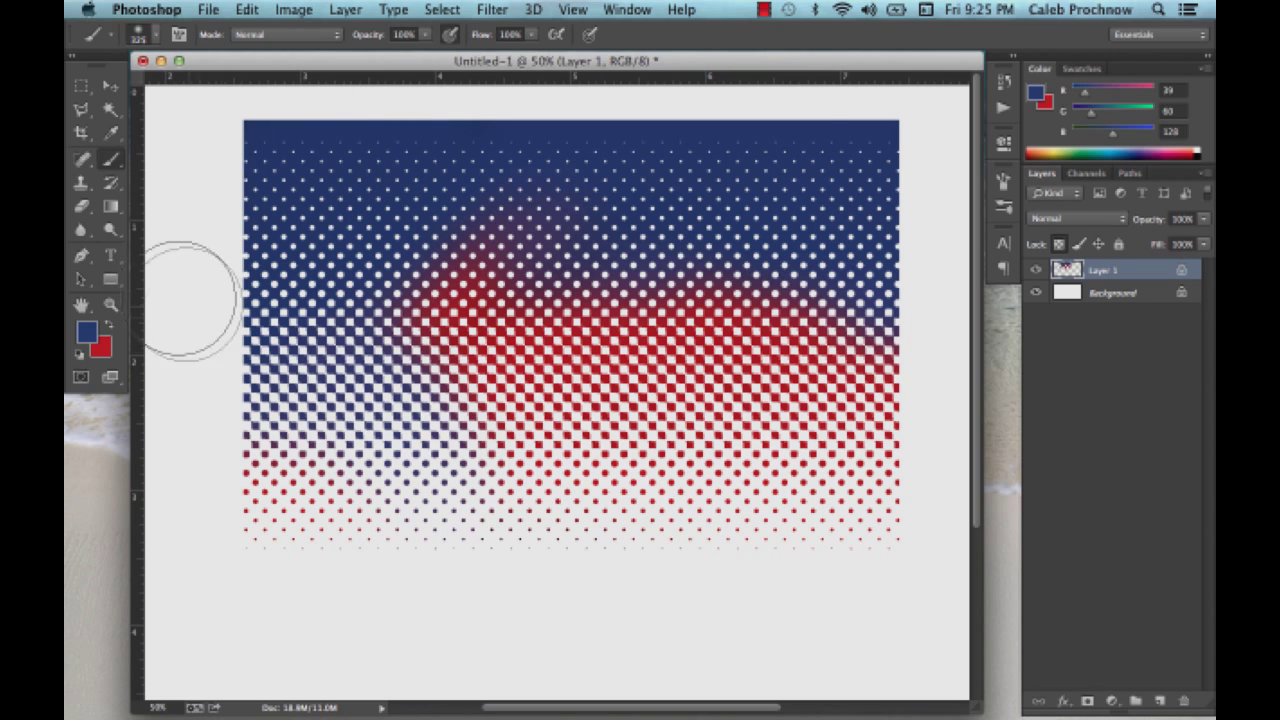
- Stroke the textured 189 px Eraser across the upper halftone on locked Layer 1 to recolor the dots with the red background color
left_click(79, 207)
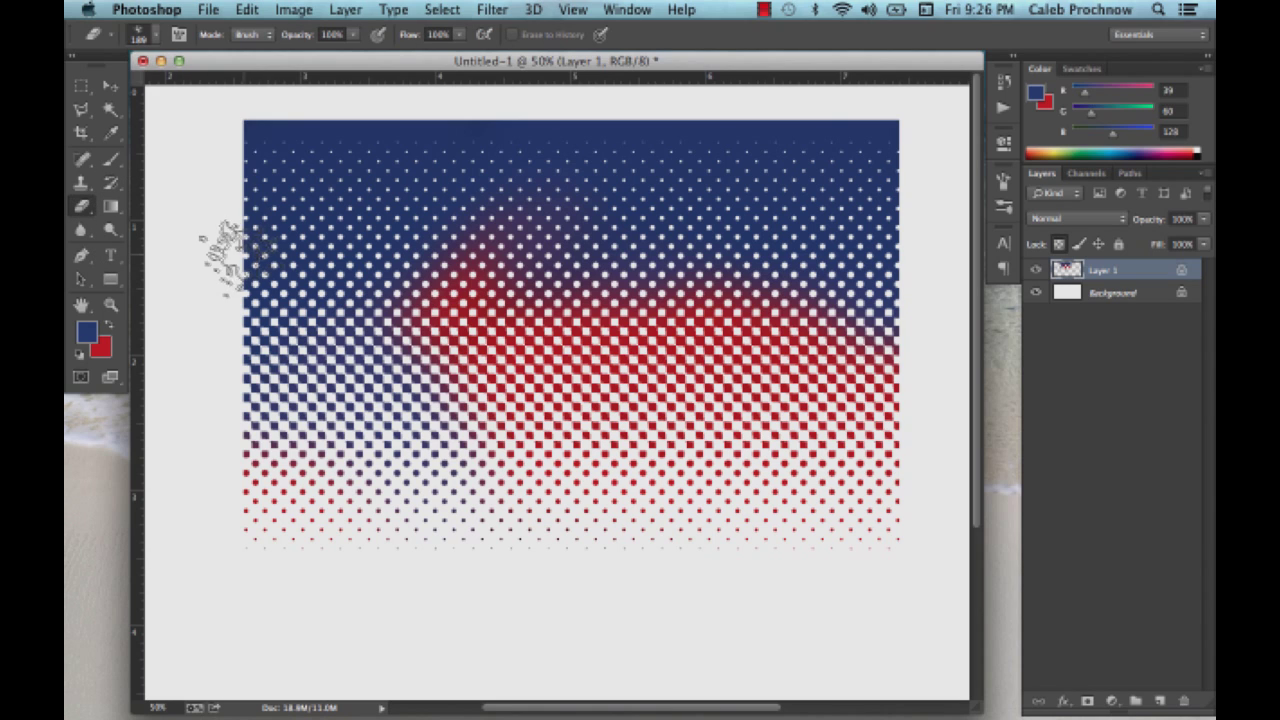
mouse_move(240, 255)
left_mouse_down()
mouse_move(255, 350)
mouse_move(460, 195)
mouse_move(565, 190)
left_mouse_up()
mouse_move(675, 215)
left_mouse_down()
mouse_move(735, 240)
mouse_move(815, 225)
mouse_move(845, 235)
mouse_move(820, 268)
mouse_move(920, 280)
mouse_move(855, 298)
left_mouse_up()
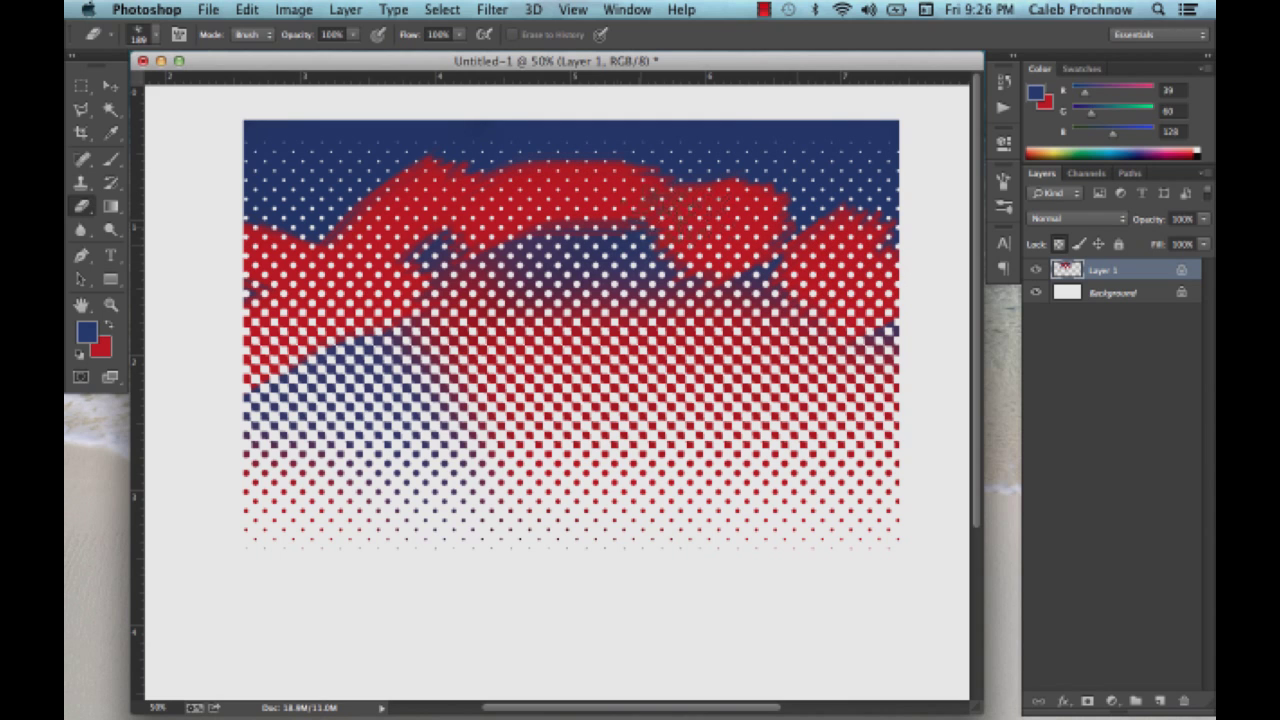
left_click_drag(616, 286, 633, 218)
mouse_move(345, 250)
left_mouse_down()
mouse_move(327, 210)
mouse_move(312, 155)
mouse_move(407, 140)
mouse_move(402, 120)
mouse_move(405, 165)
left_mouse_up()
left_click_drag(508, 125, 508, 165)
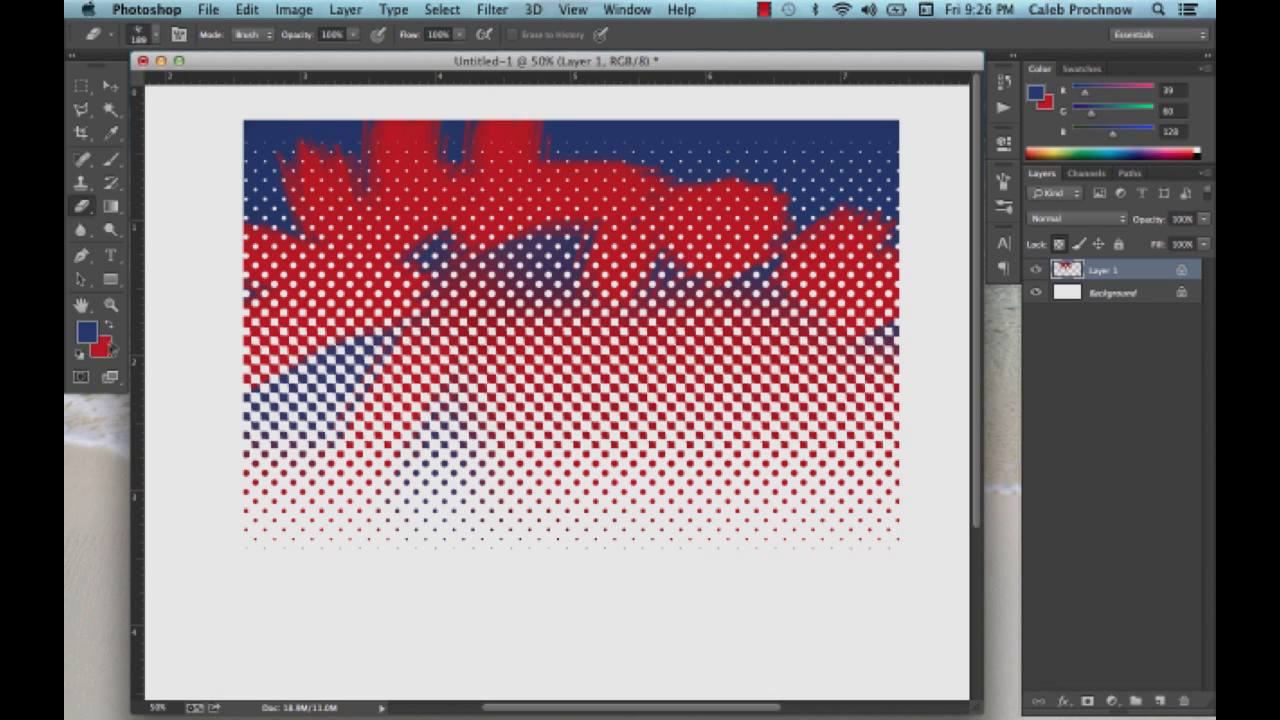
mouse_move(665, 178)
left_mouse_down()
mouse_move(750, 140)
mouse_move(815, 190)
mouse_move(790, 190)
mouse_move(890, 160)
mouse_move(920, 214)
left_mouse_up()
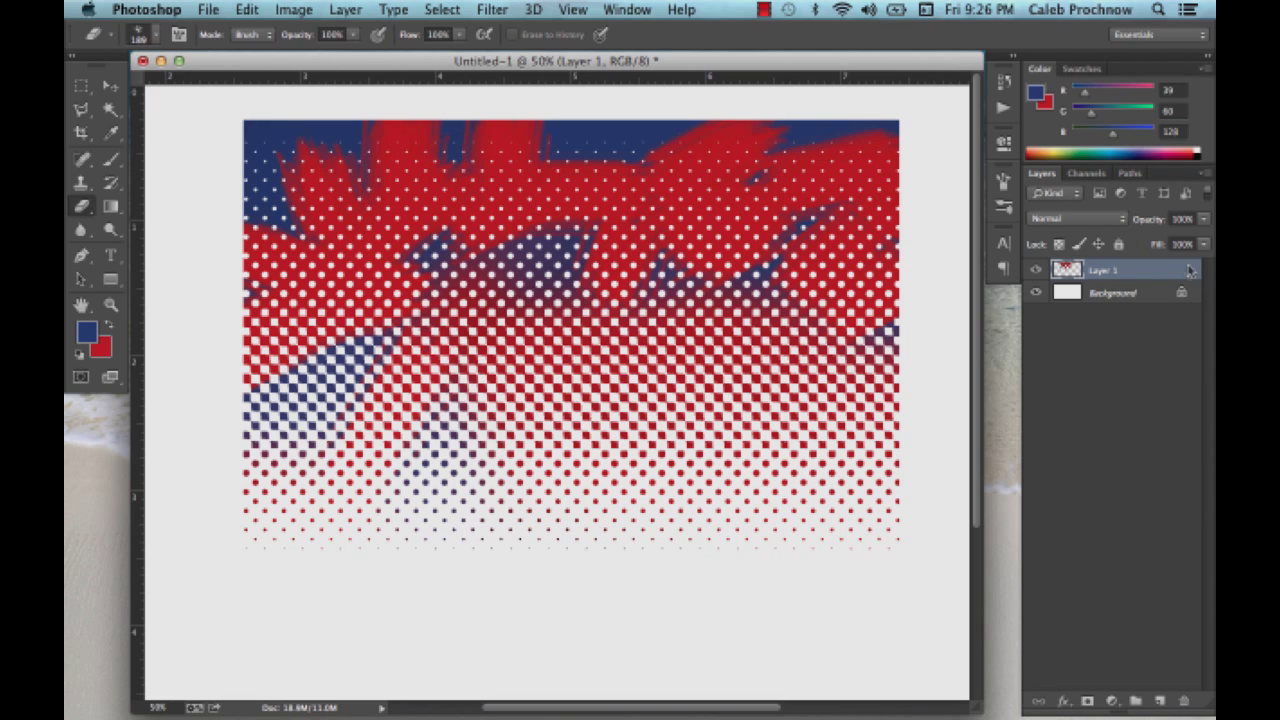
- With Layer 1's transparent pixels unlocked, erase strokes of dots from the center of the halftone down past its lower edge
mouse_move(588, 250)
left_mouse_down()
mouse_move(540, 304)
mouse_move(560, 310)
left_mouse_up()
mouse_move(687, 275)
left_mouse_down()
mouse_move(575, 441)
mouse_move(658, 446)
mouse_move(651, 566)
left_mouse_up()
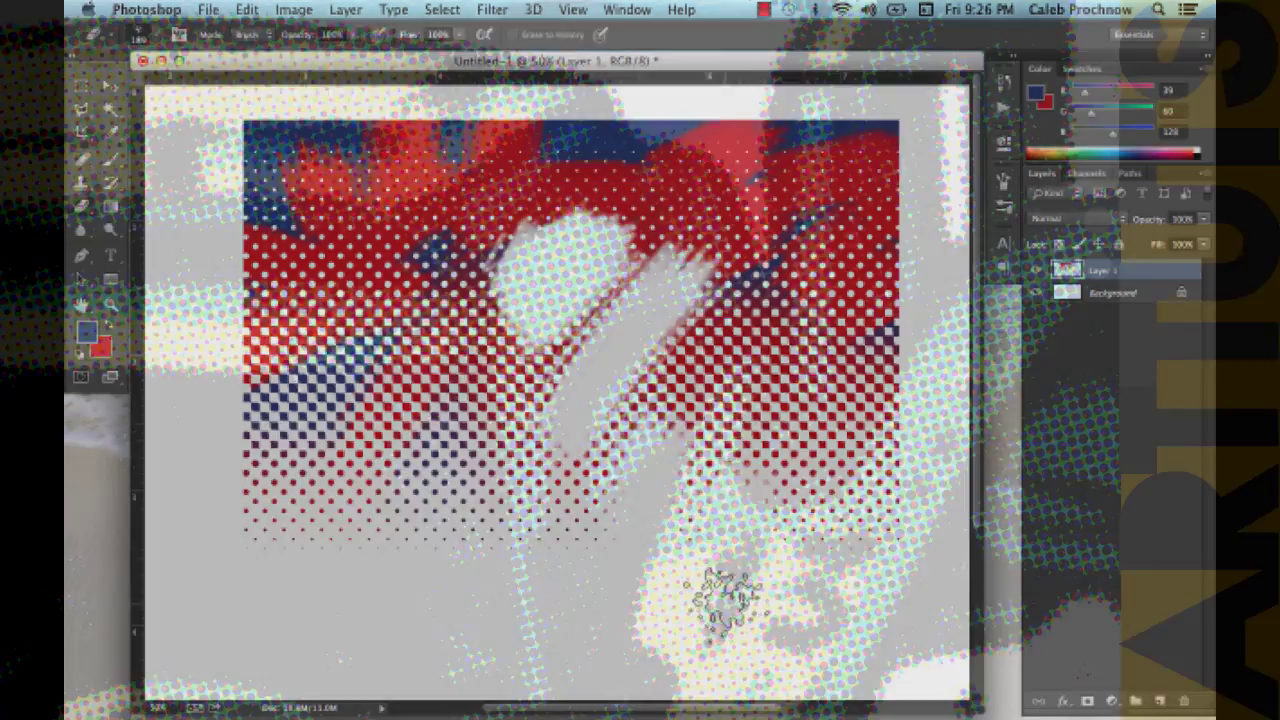